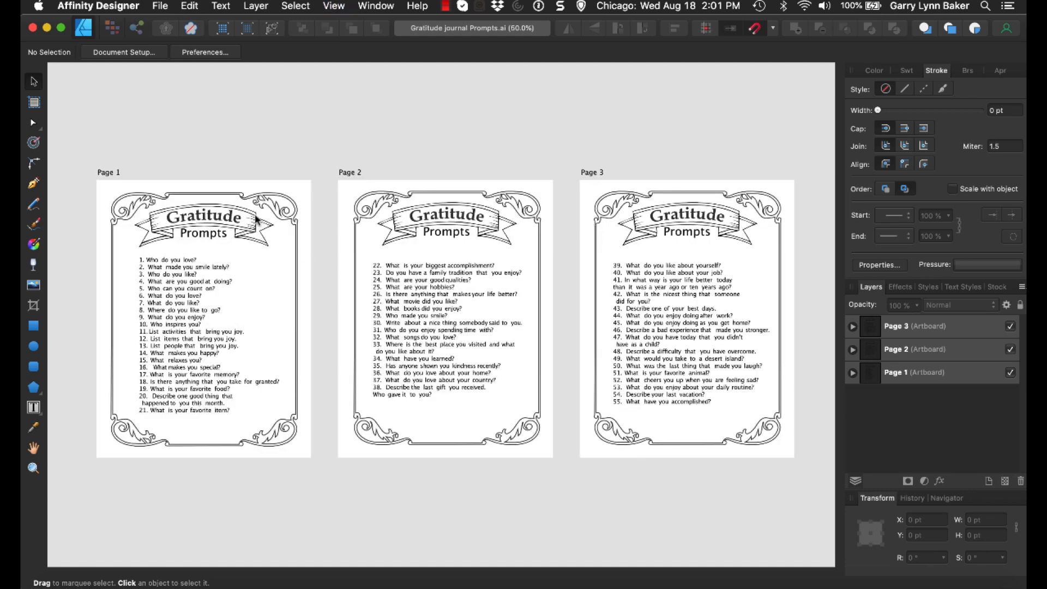
left_click(256, 231)
left_click_drag(256, 232, 245, 220)
left_click(250, 266)
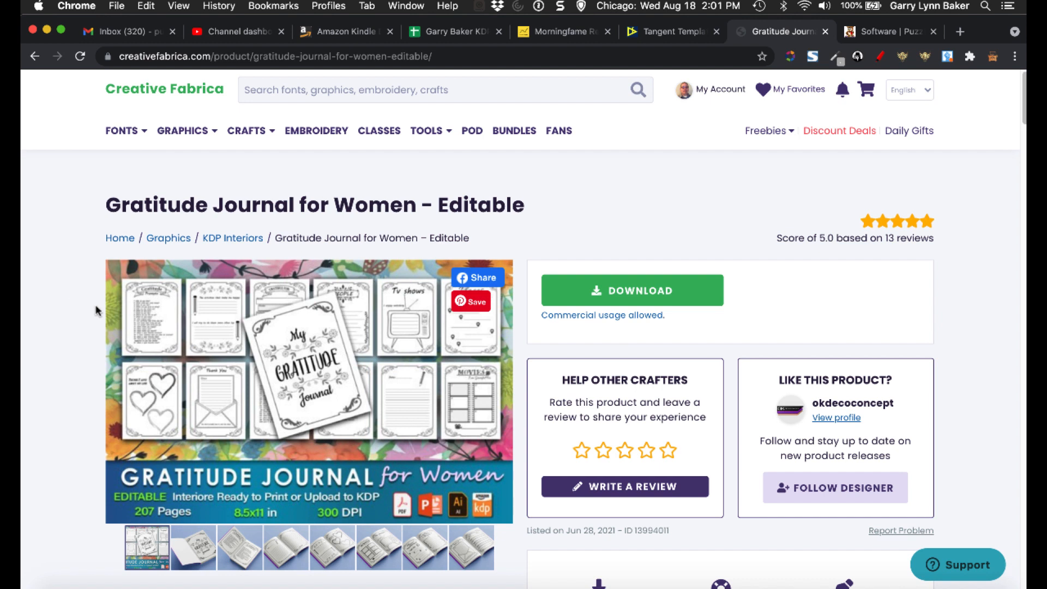
In Chrome, review the Gratitude Journal for Women listing on Creative Fabrica, highlighting the line with its file formats and resolution.
scroll(107, 376, "down", 8)
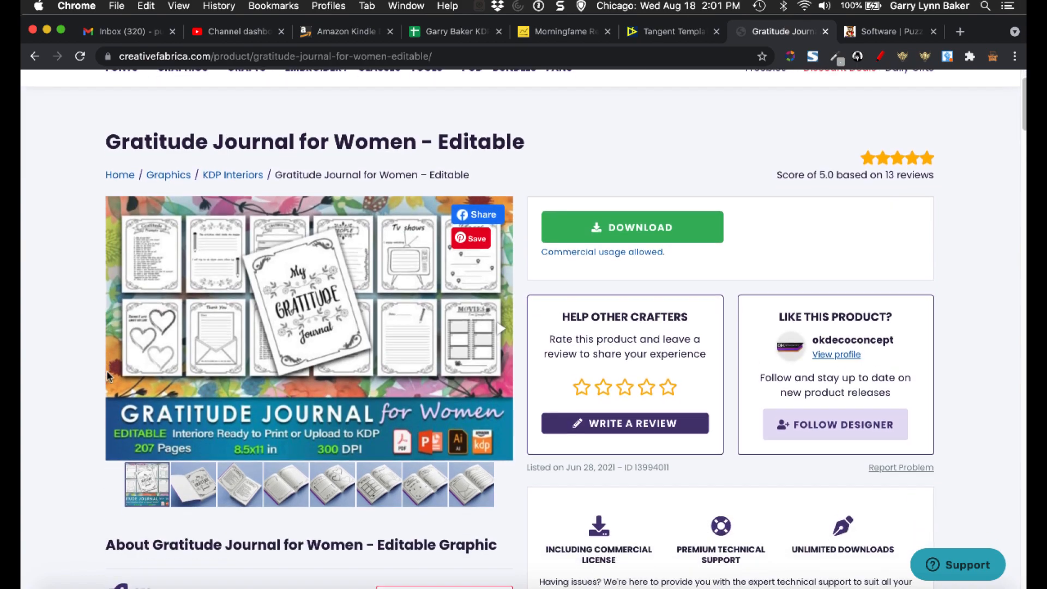
scroll(108, 372, "down", 2)
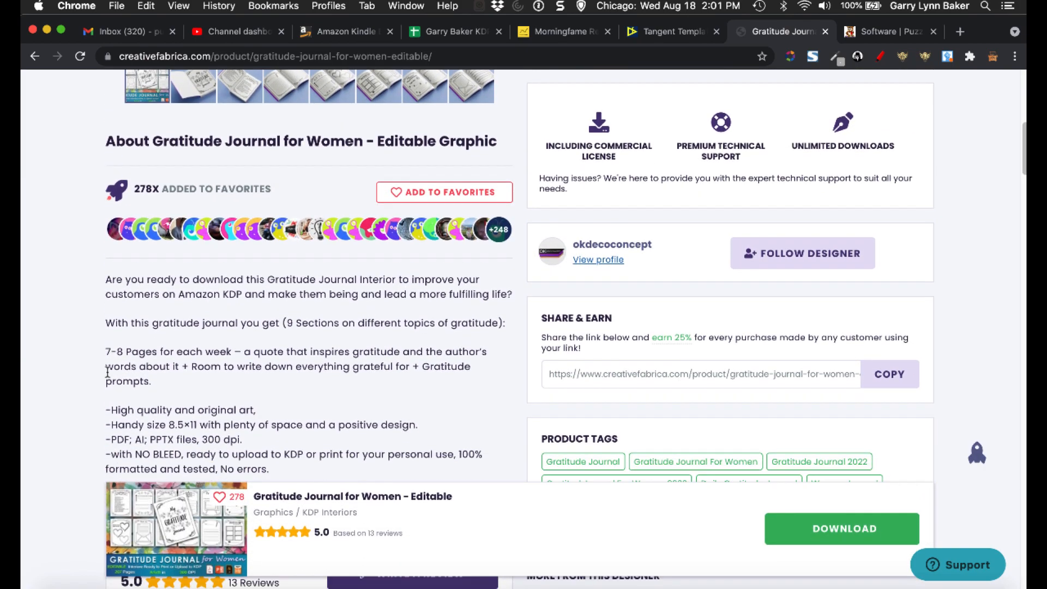
left_click_drag(242, 408, 114, 406)
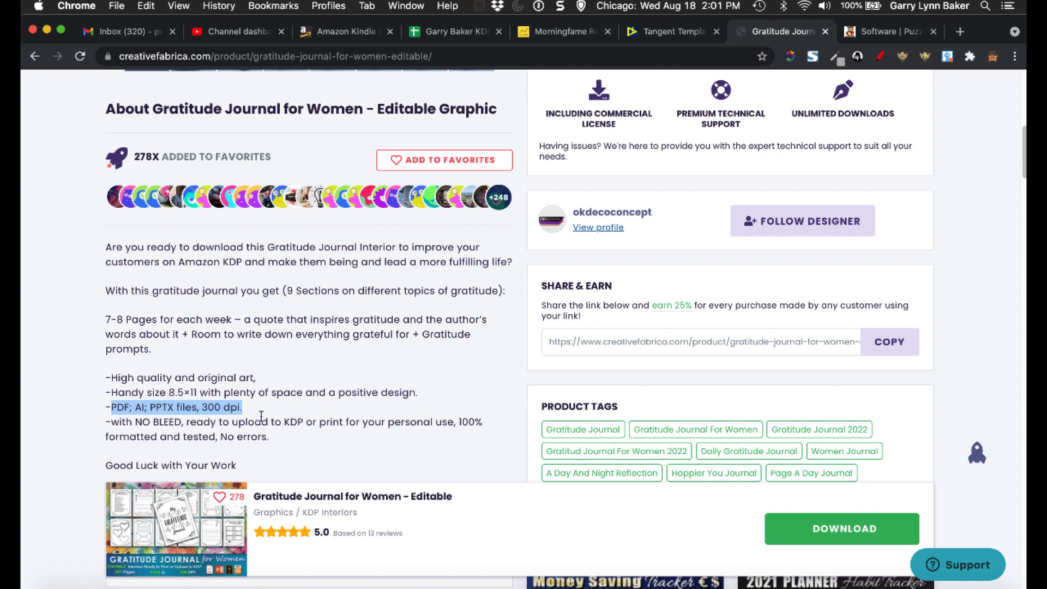
scroll(262, 416, "up", 10)
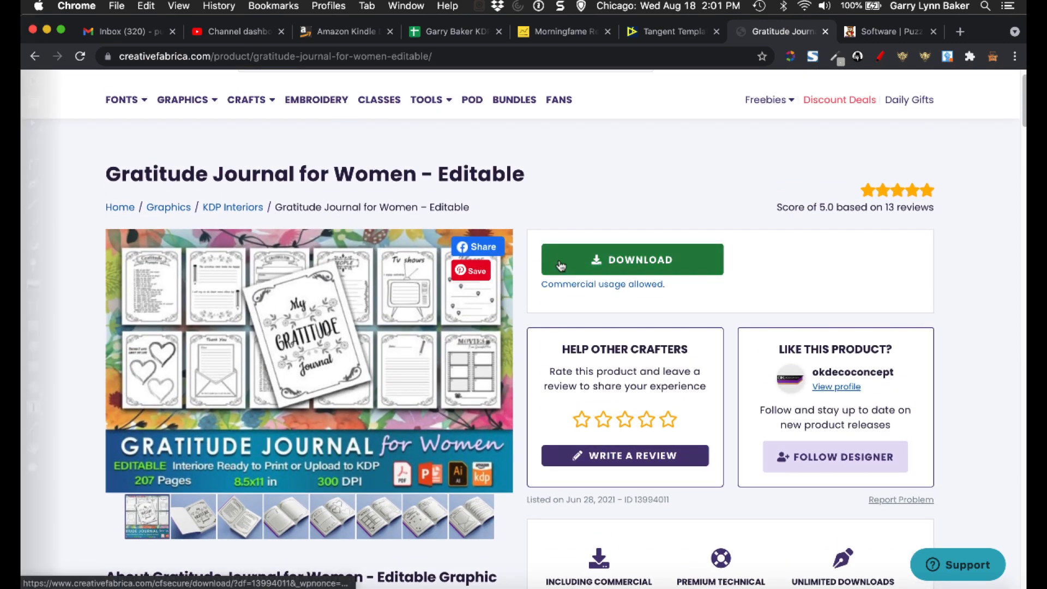
In Affinity Designer, open Gratitude journal Prompts.ai with all pages loaded and the default import options.
left_click(159, 7)
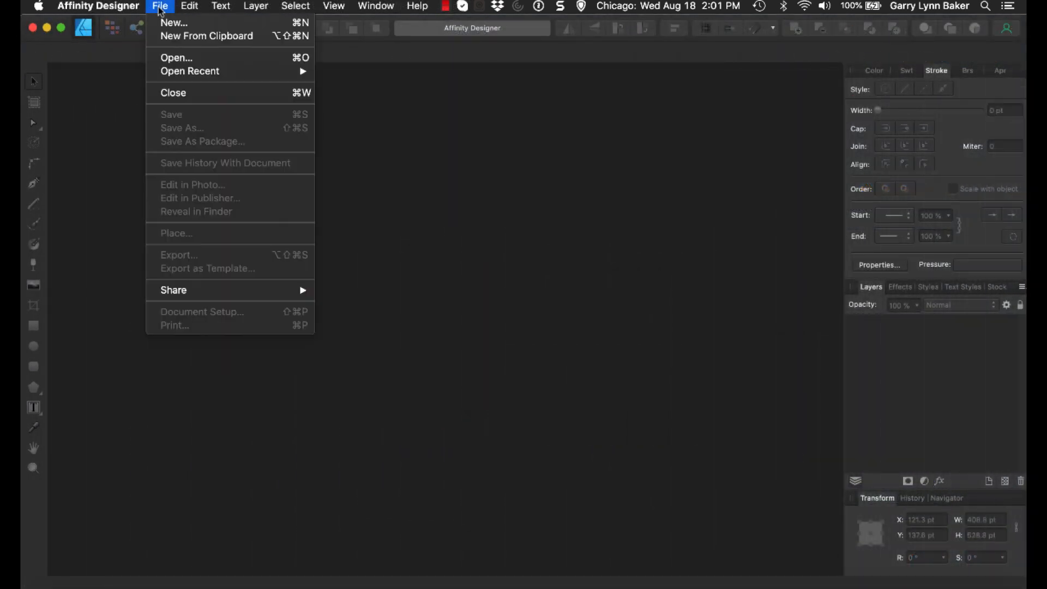
left_click(173, 57)
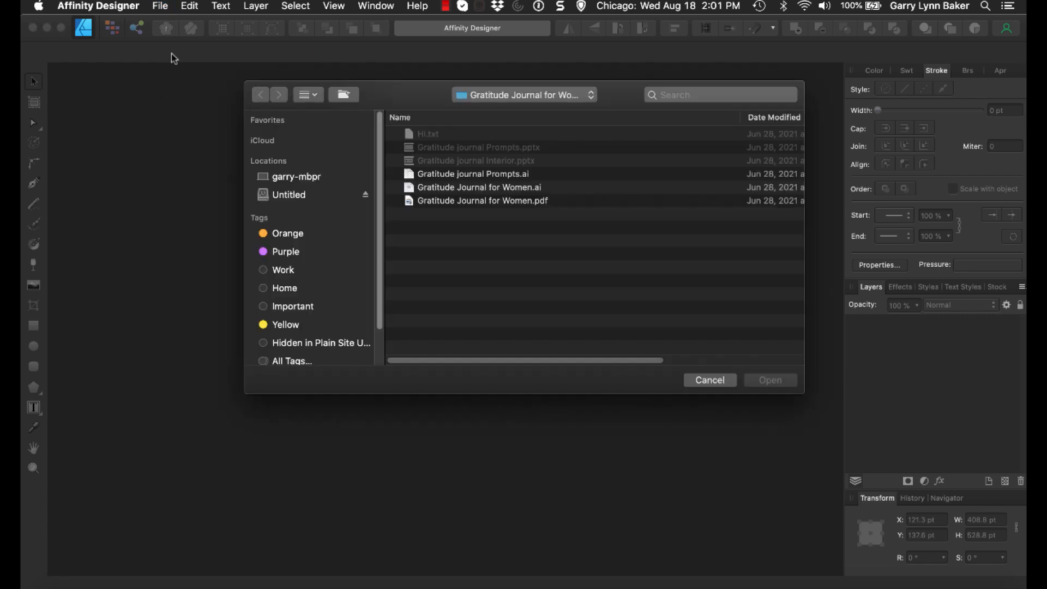
left_click(538, 180)
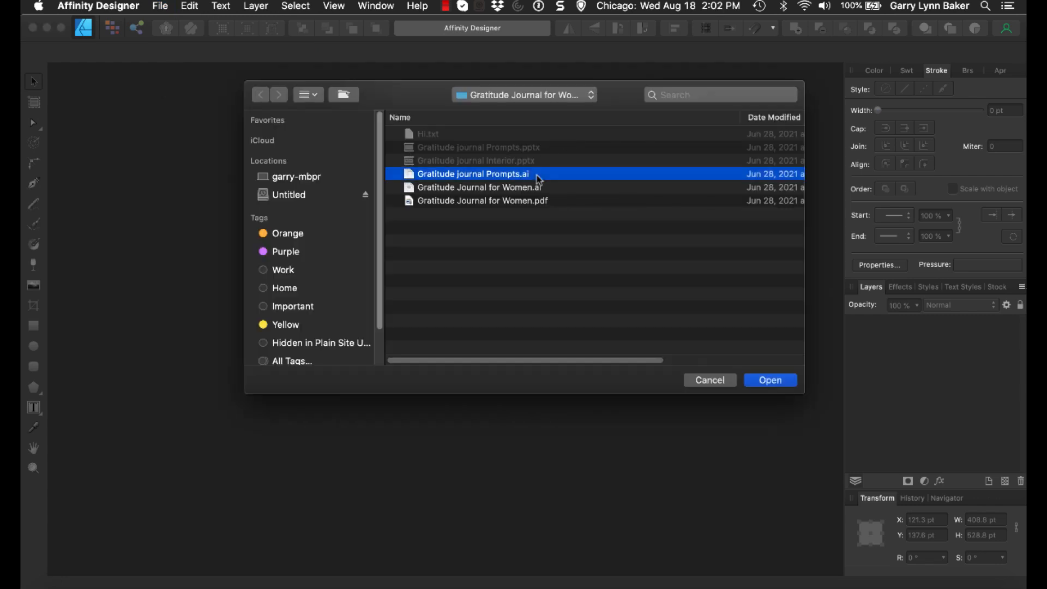
left_click(768, 379)
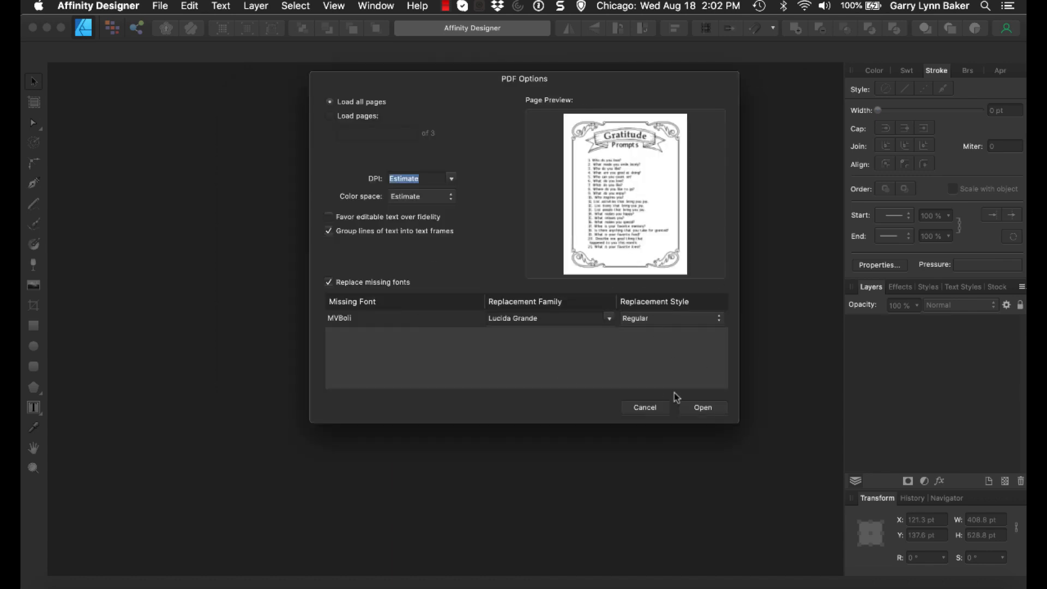
left_click(709, 409)
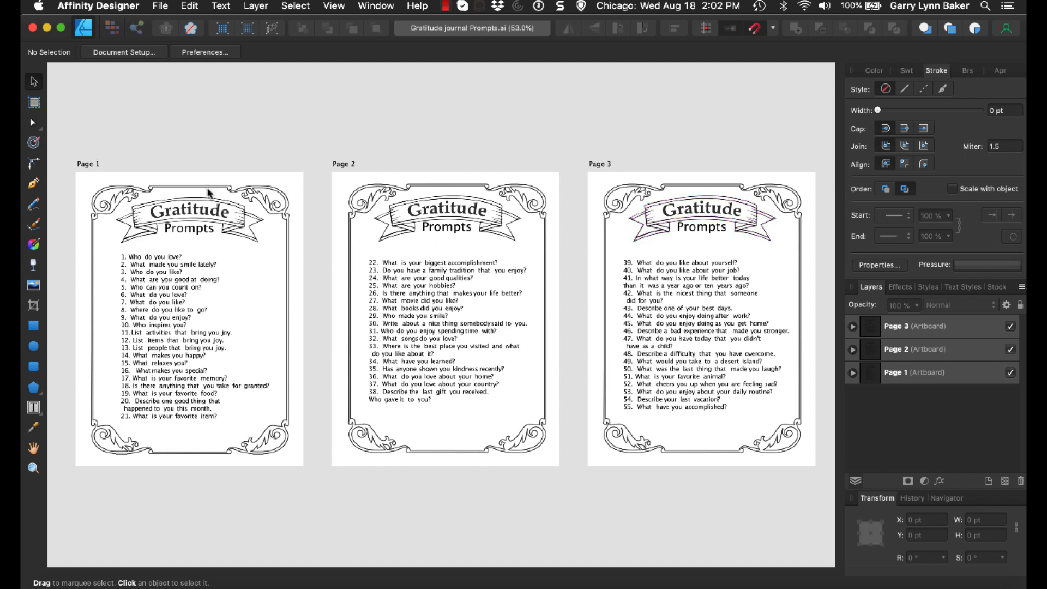
Activate the Artboard tool and set the artboard size to Selection.
left_click(35, 106)
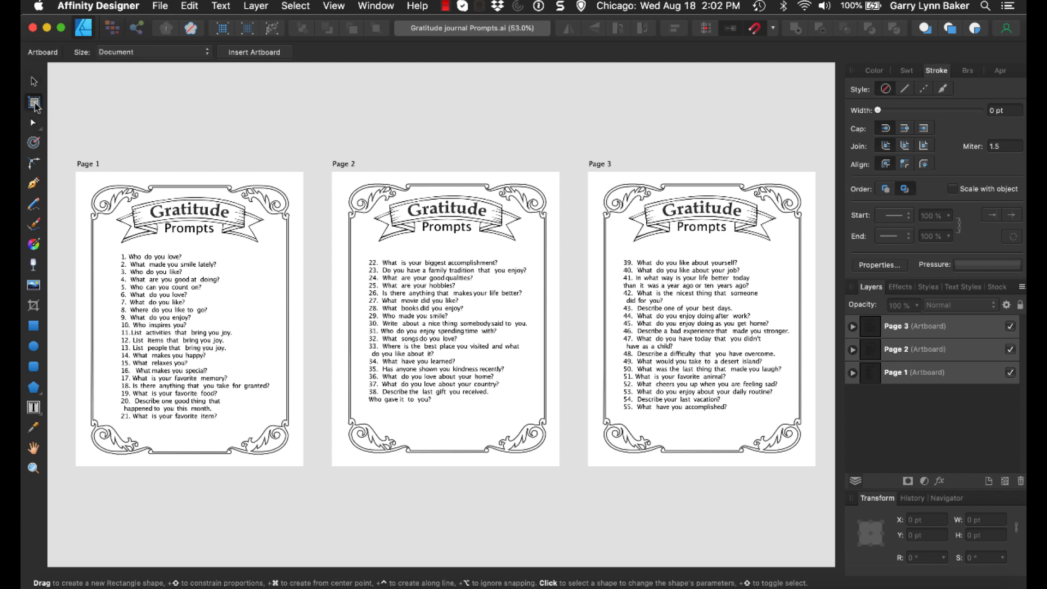
left_click(189, 53)
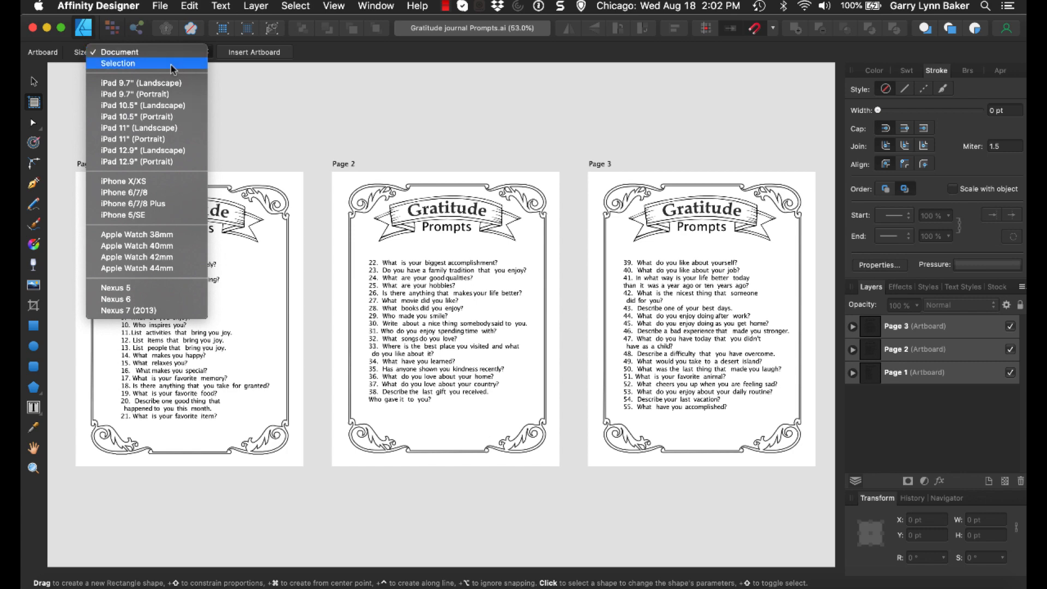
left_click(172, 66)
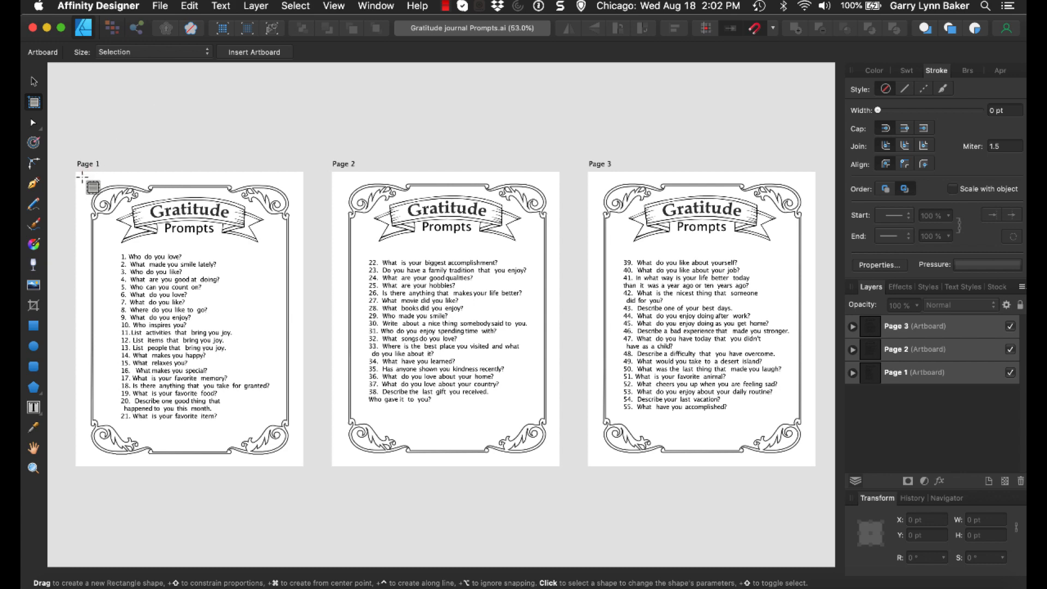
Duplicate the Page 1 artboard by copying and pasting it, and move the copy directly below the original.
left_click(82, 176)
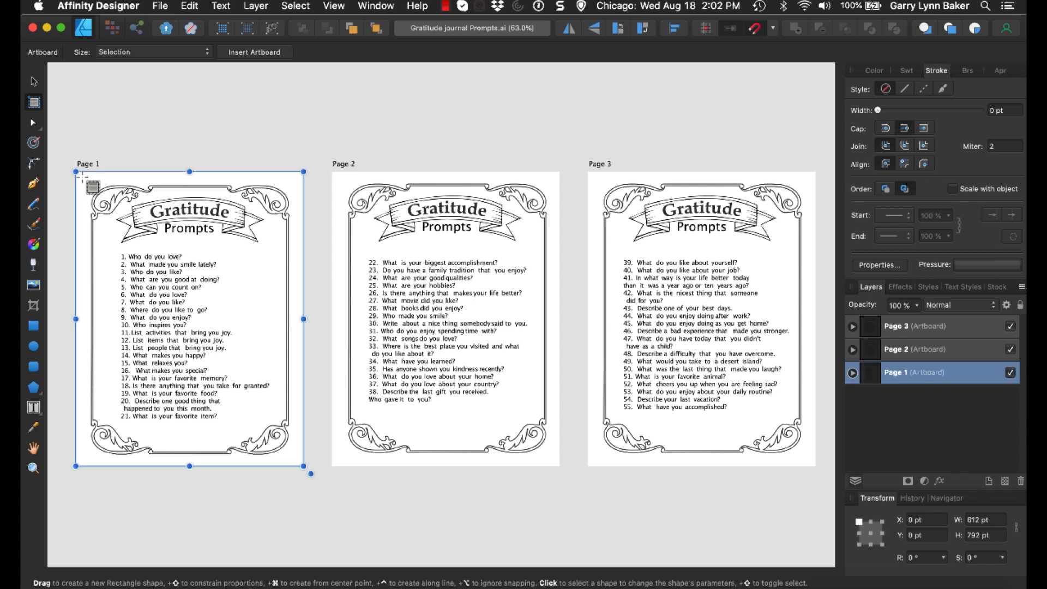
right_click(82, 176)
left_click(100, 198)
key("super+v")
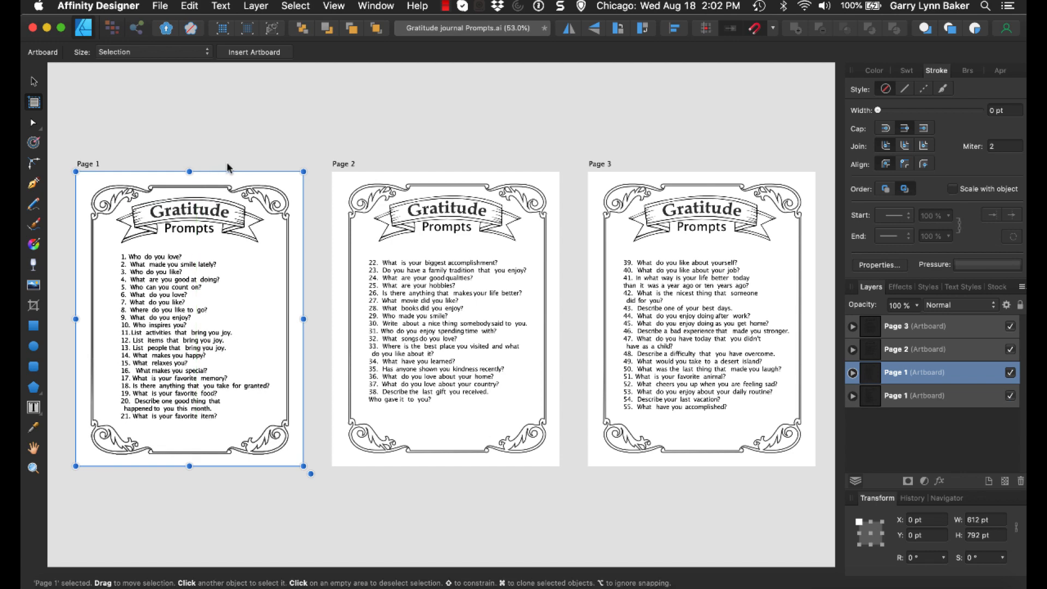
left_click(36, 83)
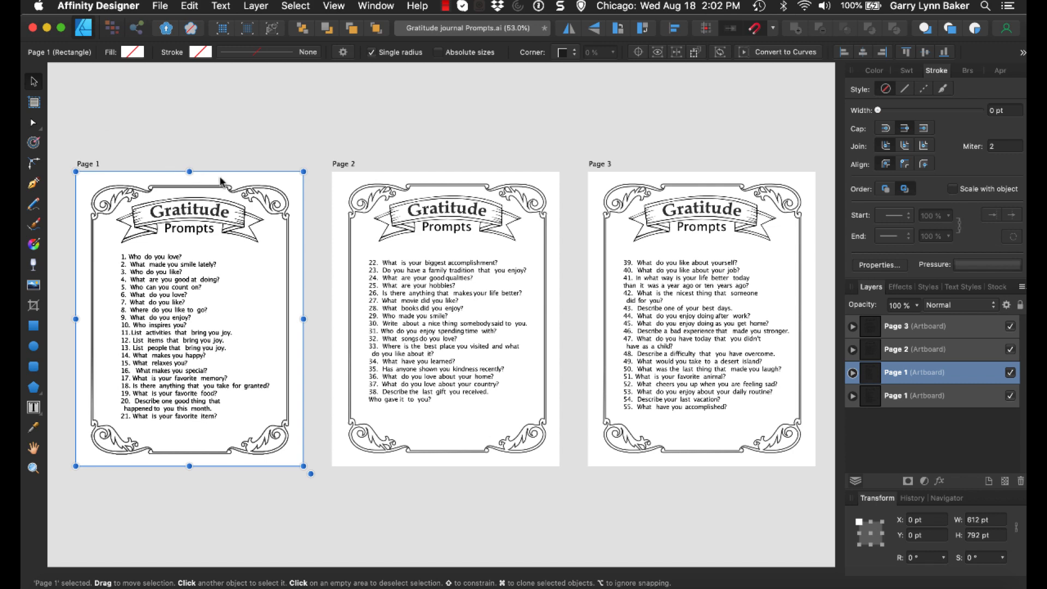
left_click_drag(226, 182, 222, 495)
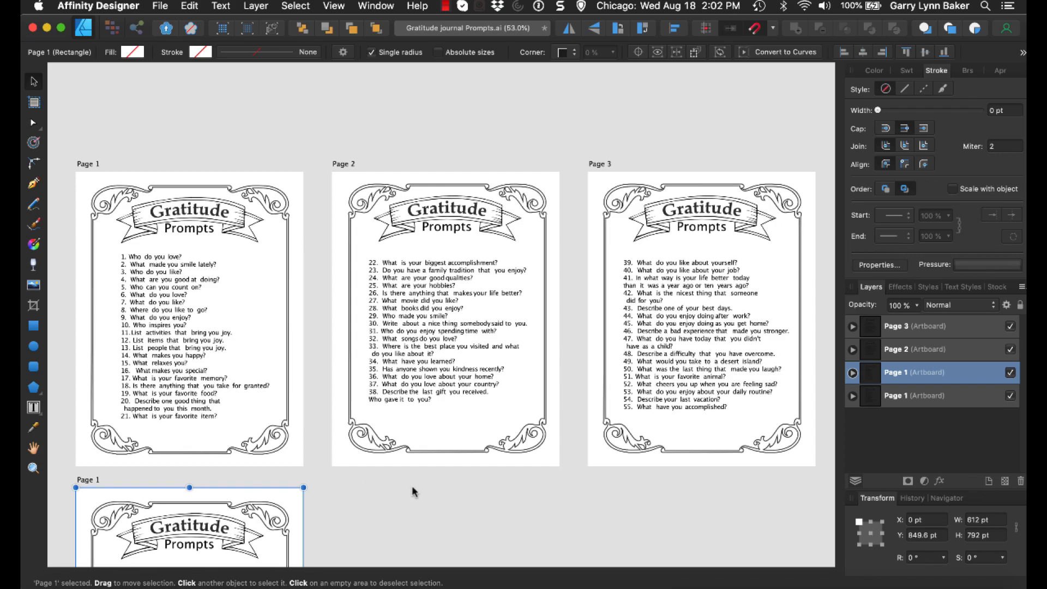
Export the whole document with the PDF (for print) preset at 300 DPI, saving it in Downloads as "affiniity Gratitude journal Prompts".
scroll(413, 491, "down", 4)
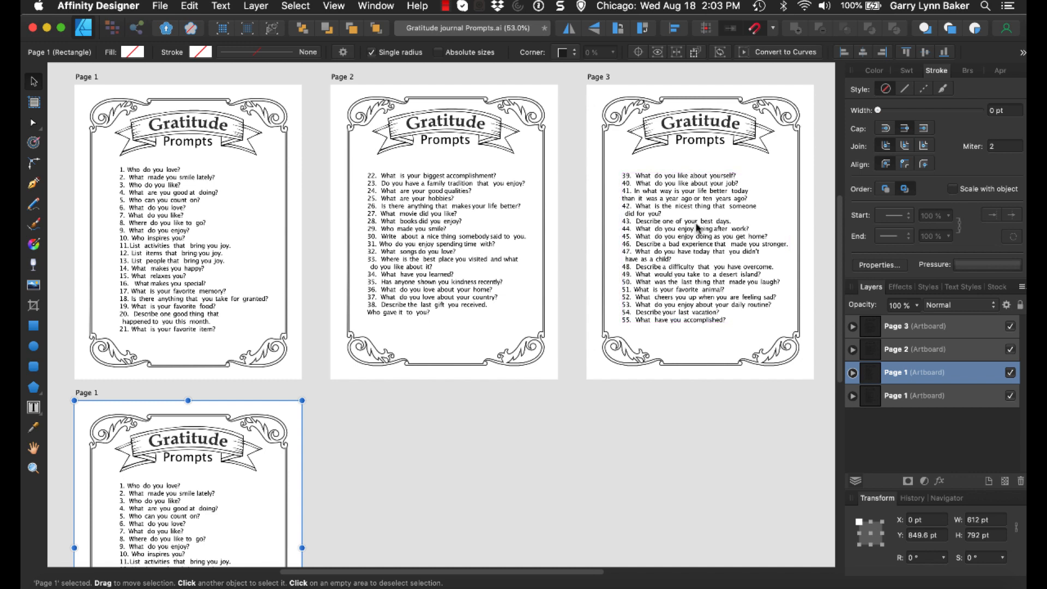
scroll(327, 218, "up", 1)
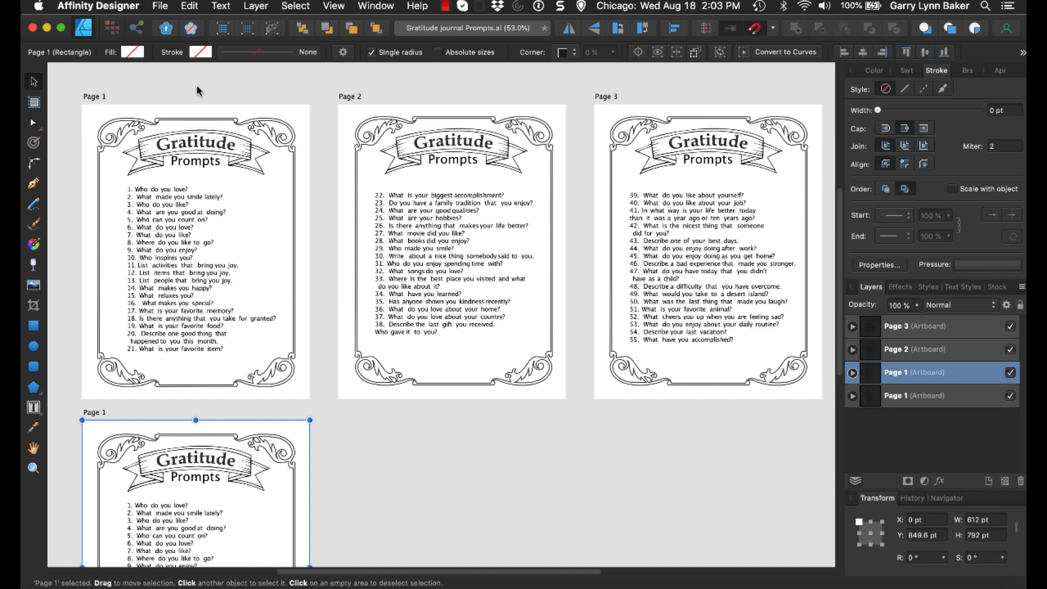
left_click(159, 7)
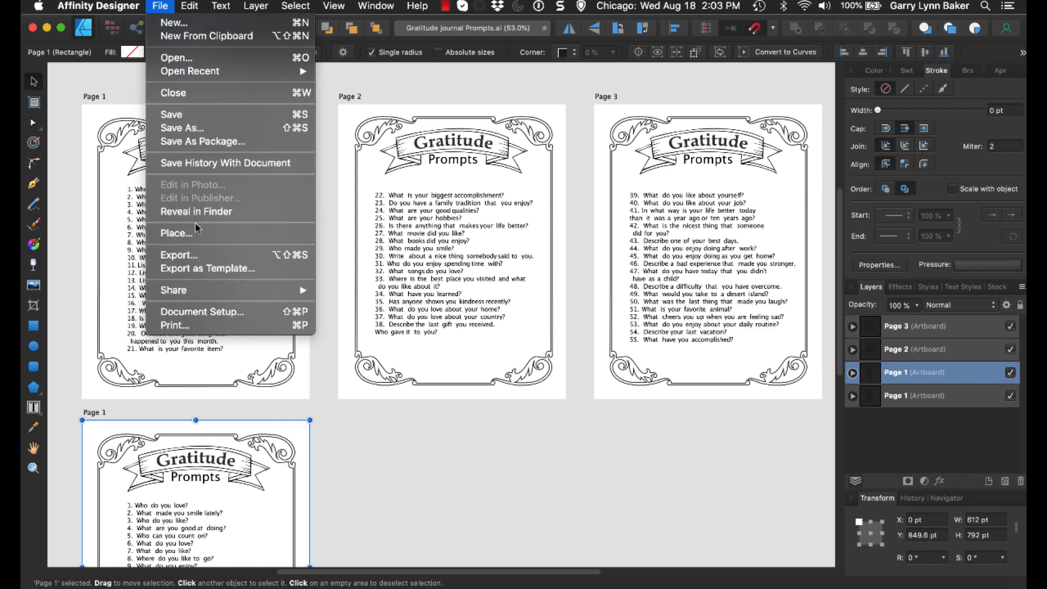
left_click(201, 255)
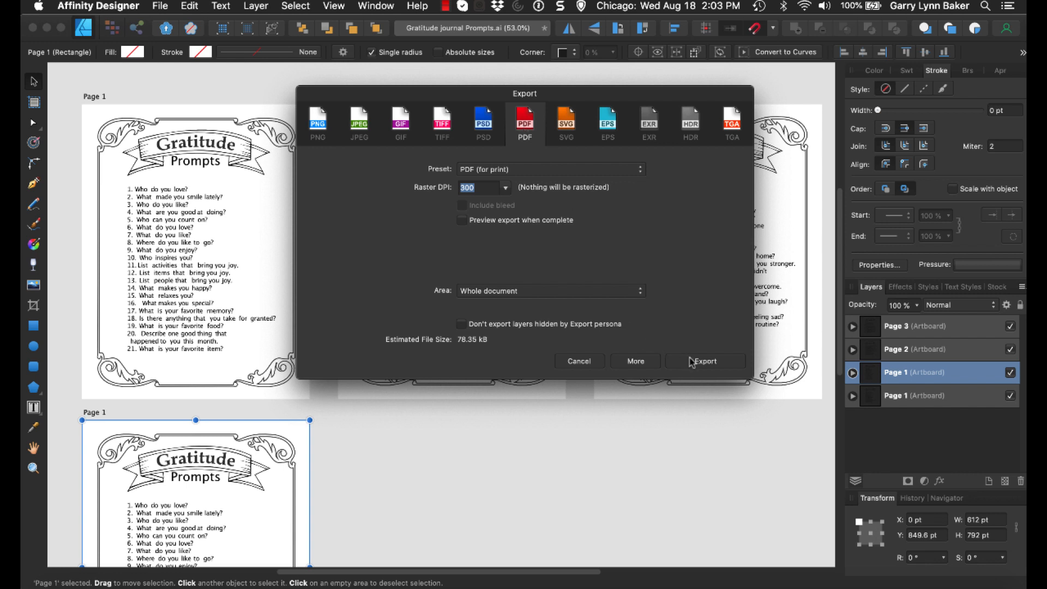
left_click(635, 295)
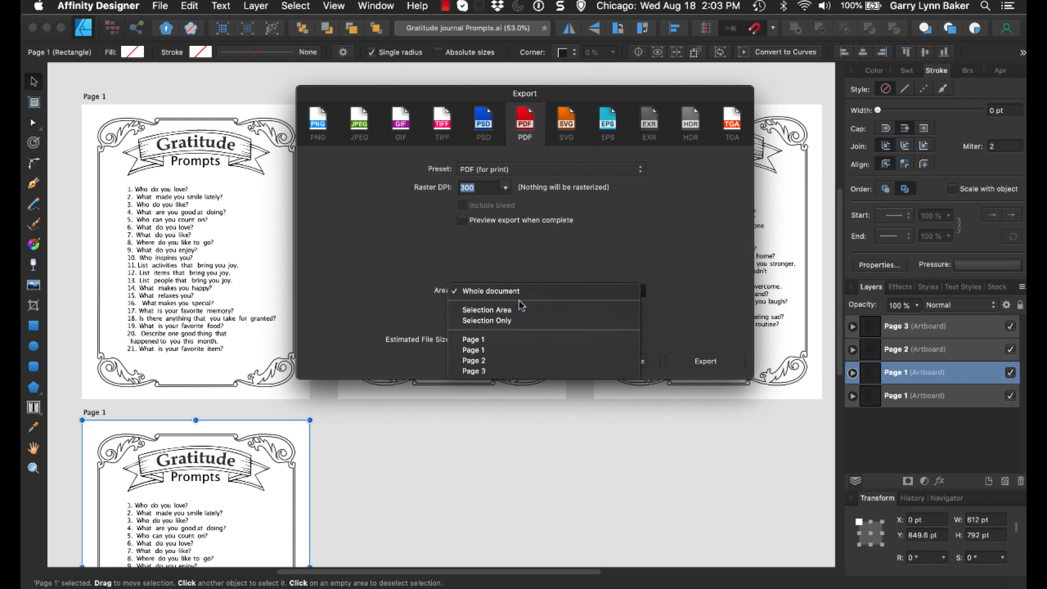
left_click(587, 261)
left_click(702, 361)
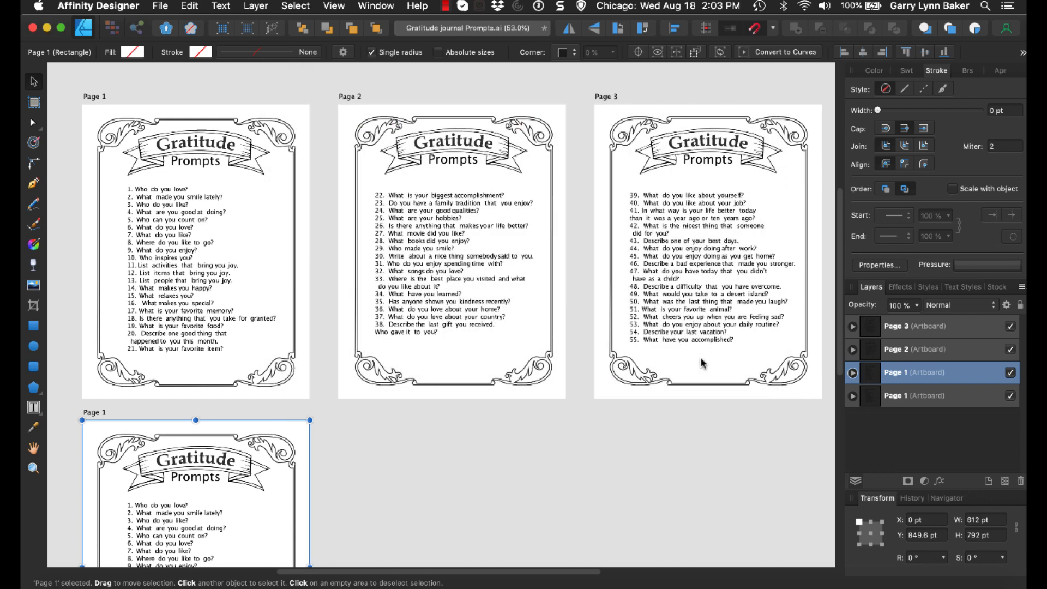
key("Left")
type("affiniity")
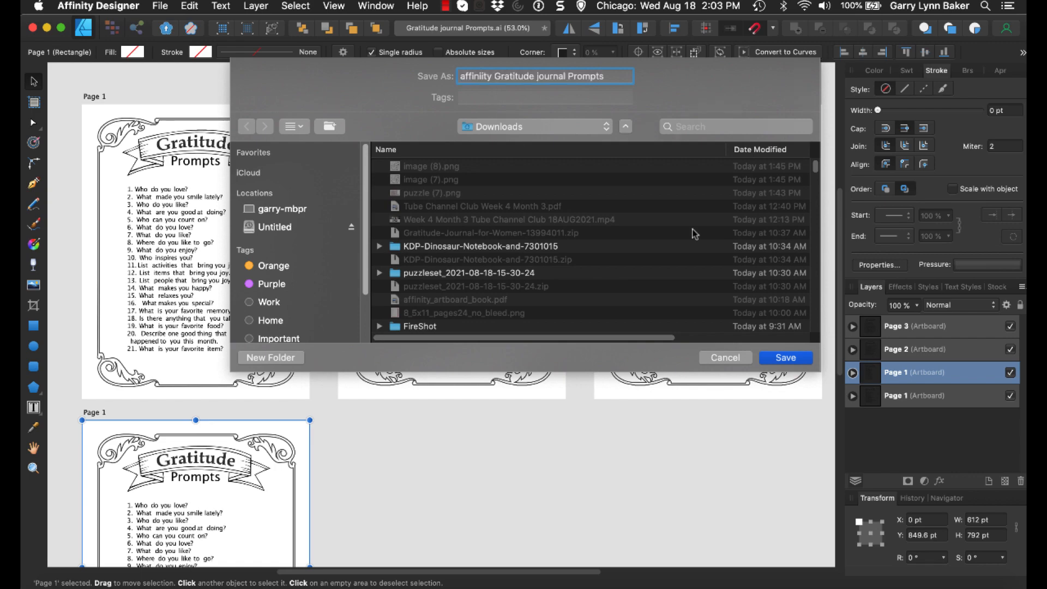
left_click(785, 358)
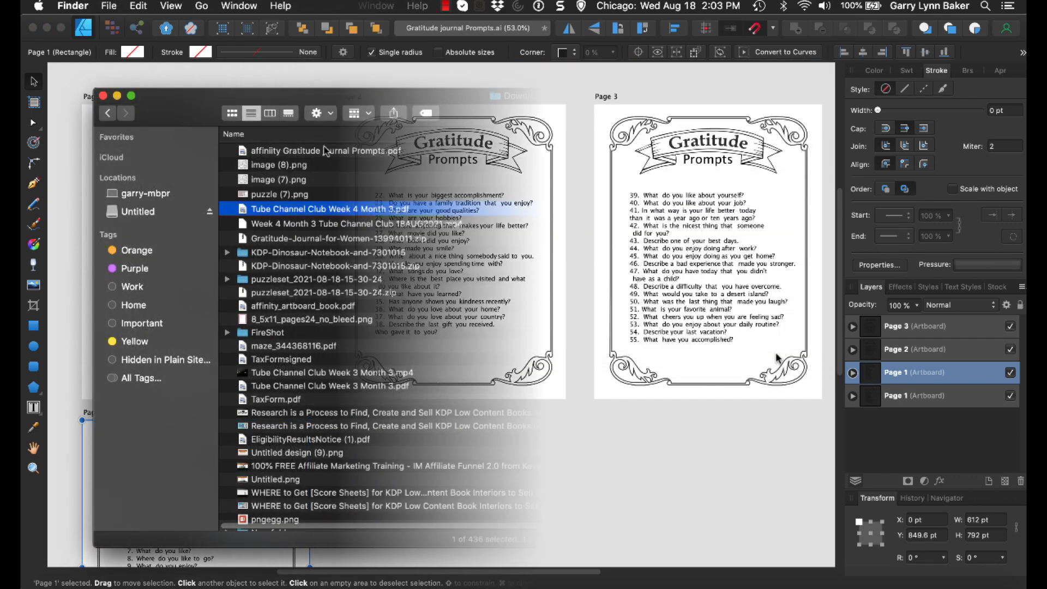
Open the exported PDF in Preview, make its pages smaller on screen, and check every page from first to last.
double_click(329, 155)
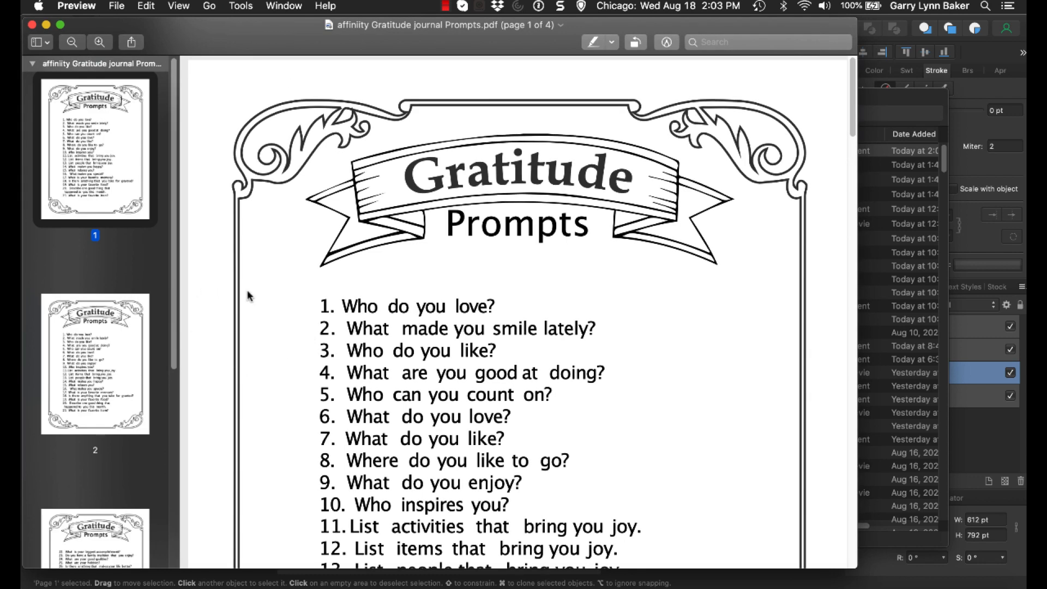
left_click(72, 42)
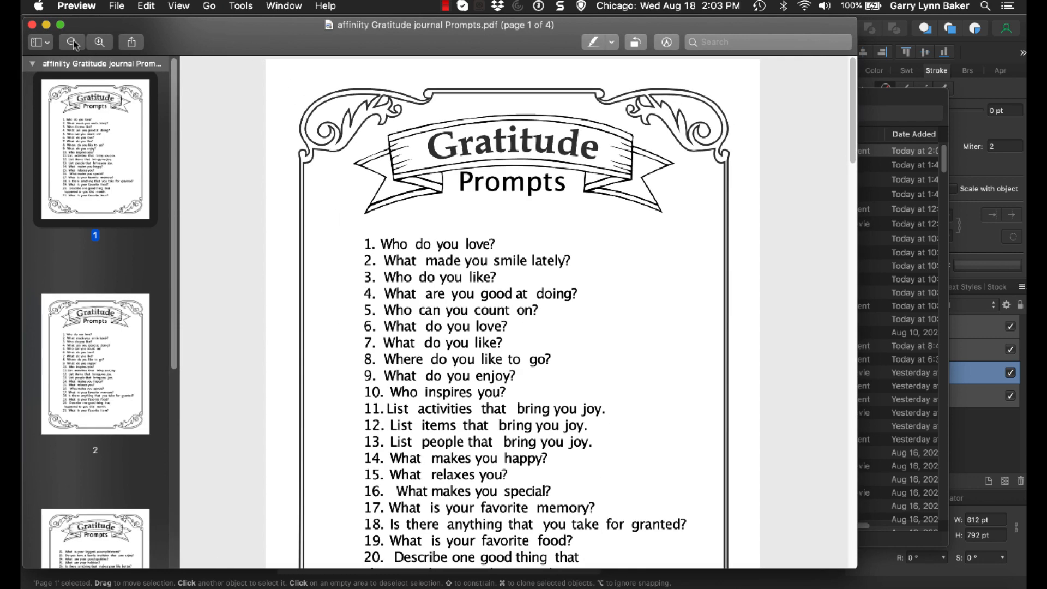
left_click(71, 42)
scroll(318, 316, "down", 20)
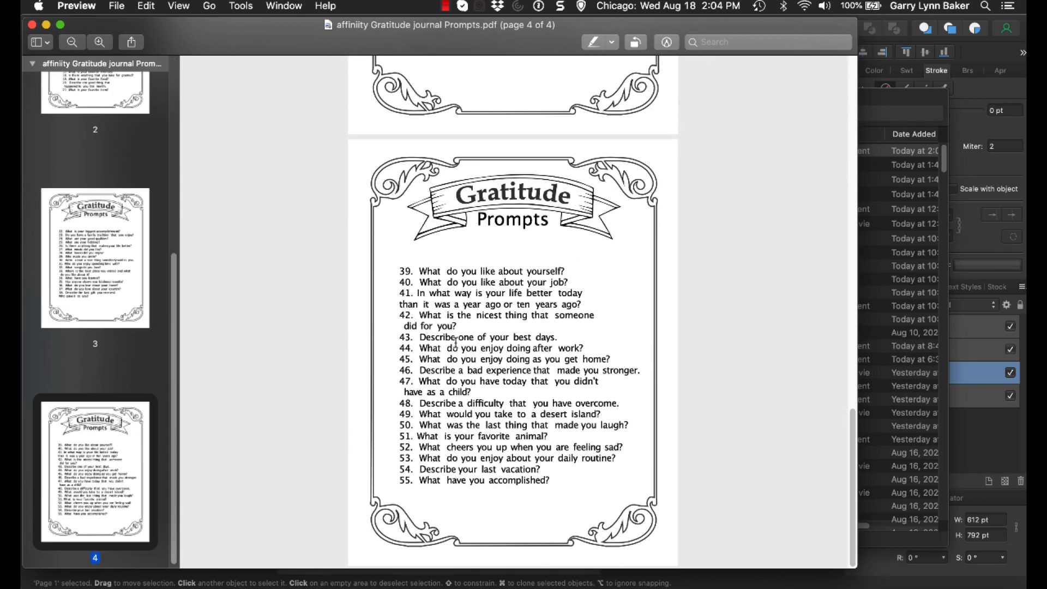
scroll(326, 355, "up", 8)
scroll(326, 354, "up", 10)
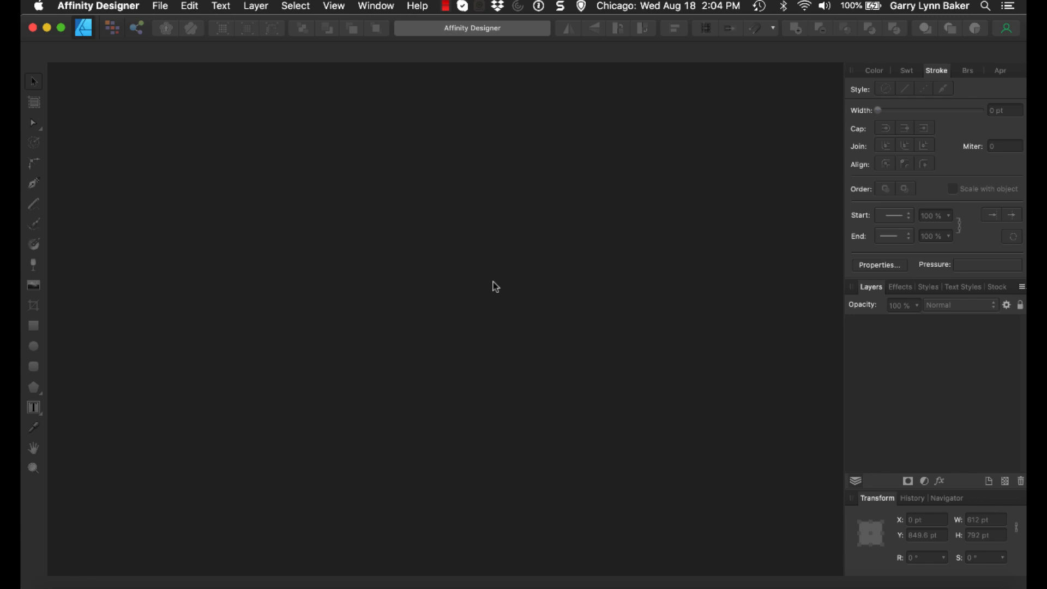
In Affinity Designer, start setting up a new document, look through the Print page presets, and turn off the included margins.
left_click(161, 11)
left_click(166, 22)
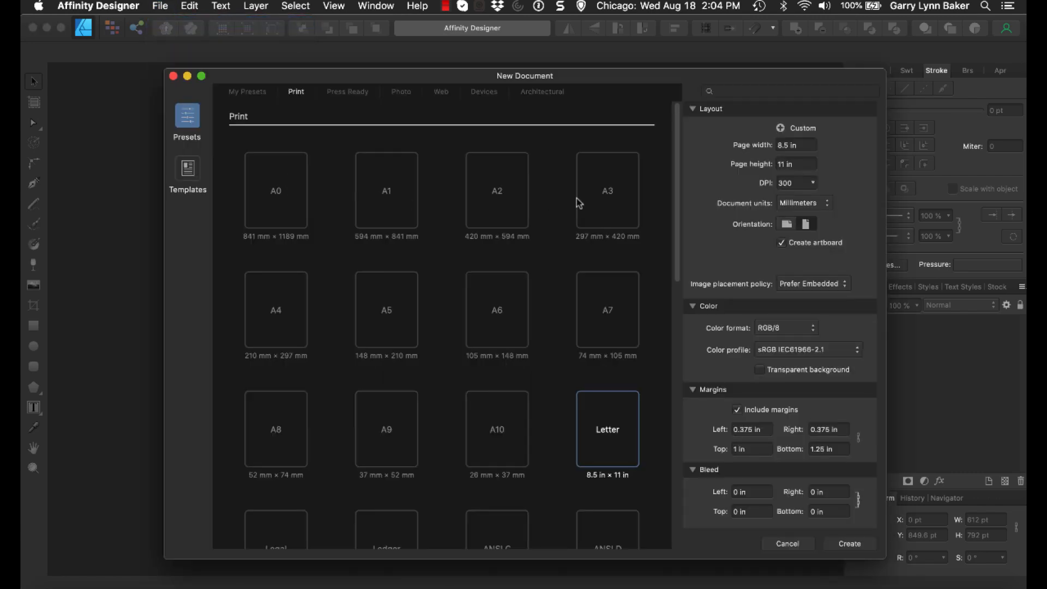
scroll(447, 388, "down", 10)
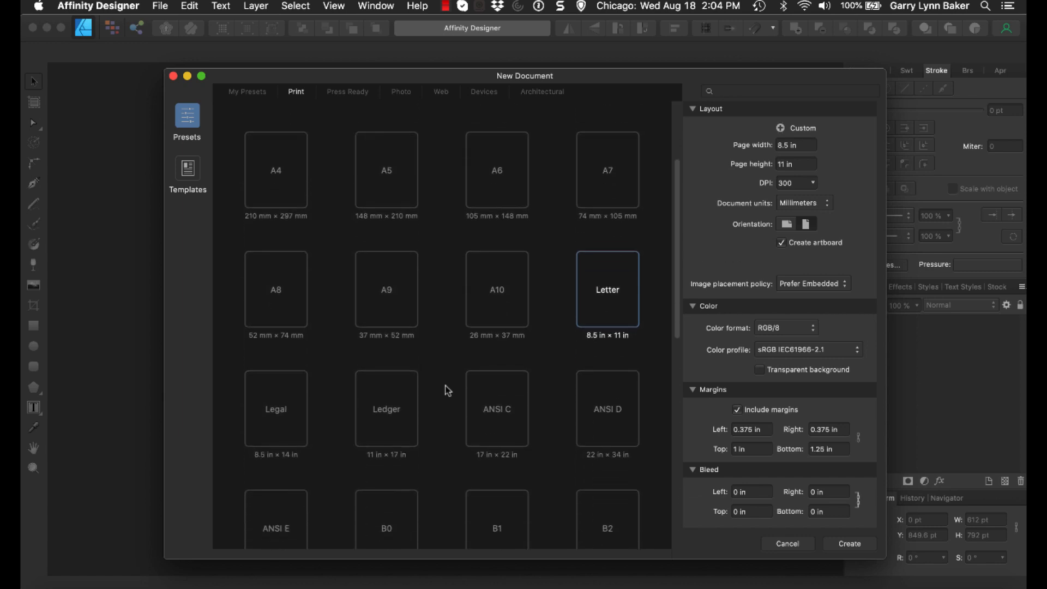
scroll(447, 390, "down", 5)
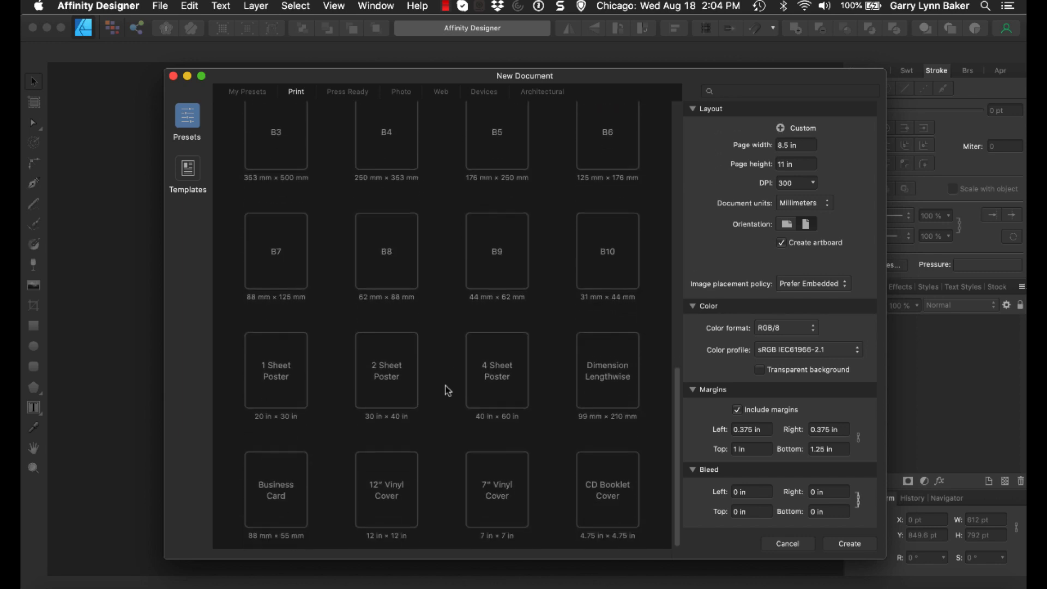
scroll(447, 390, "up", 10)
scroll(446, 389, "up", 5)
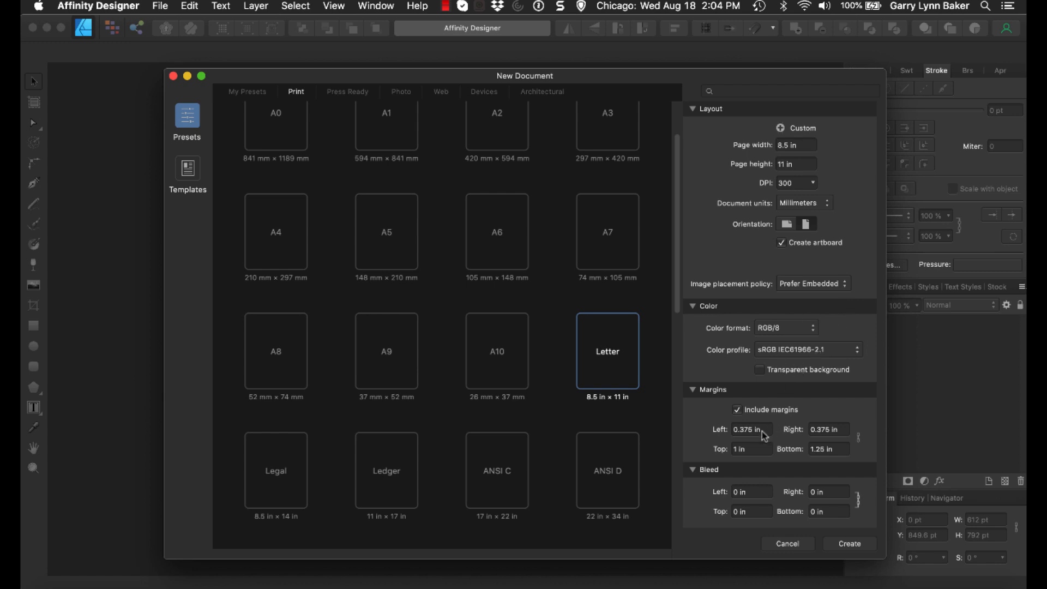
left_click(737, 410)
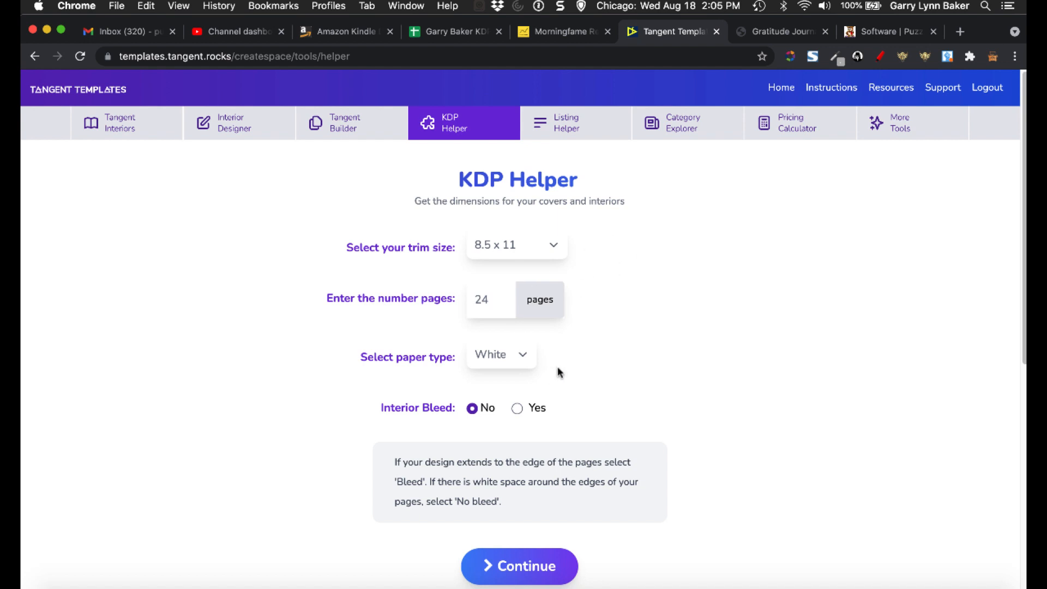
In Chrome's Tangent Templates KDP Helper, look up the interior dimensions and margins for an 8.5 x 11 no-bleed book with 24 white pages.
left_click(546, 572)
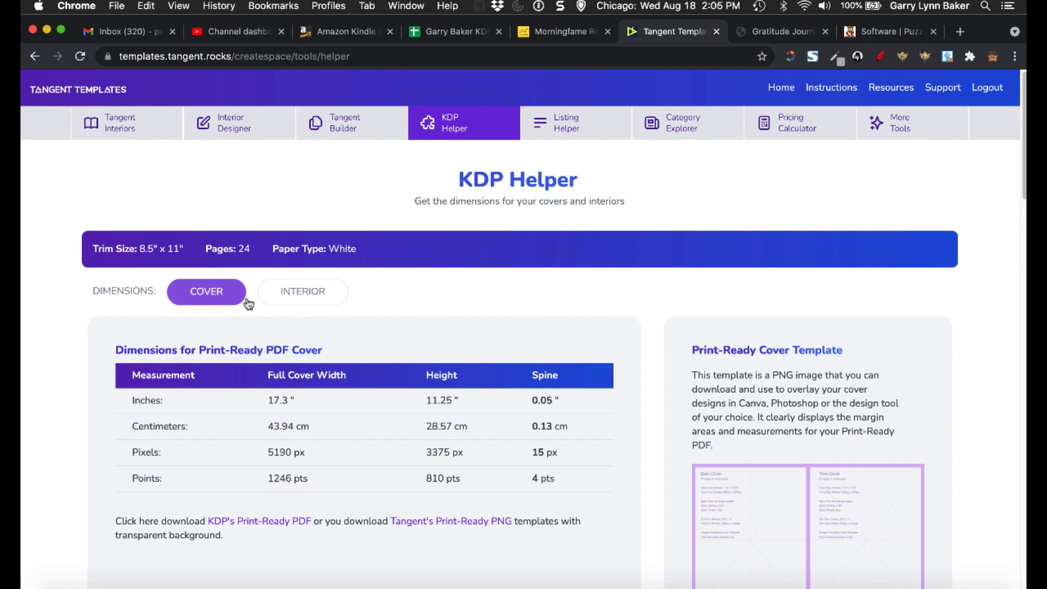
left_click(306, 293)
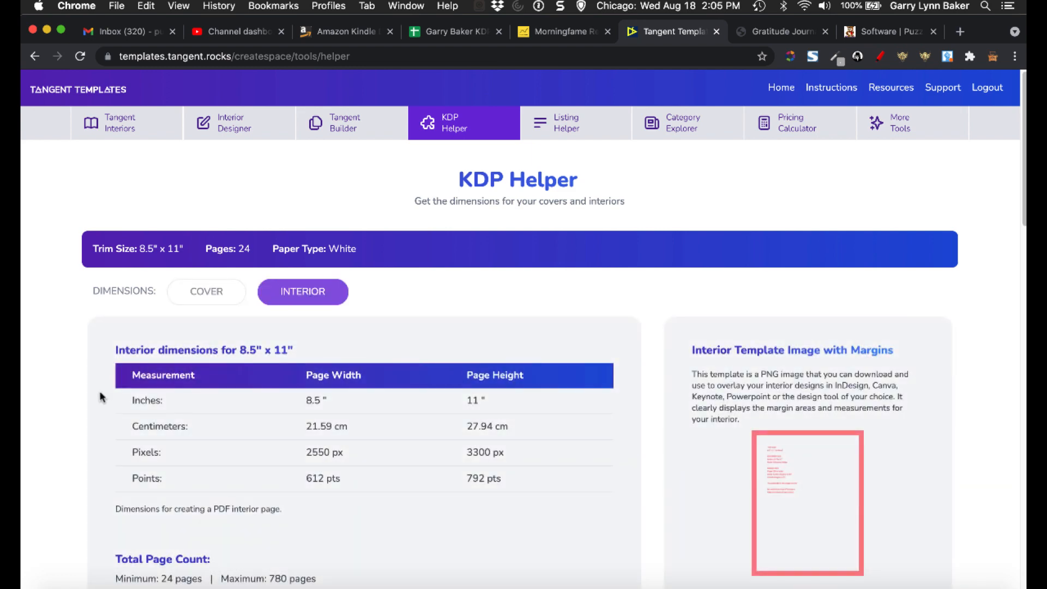
scroll(97, 408, "down", 5)
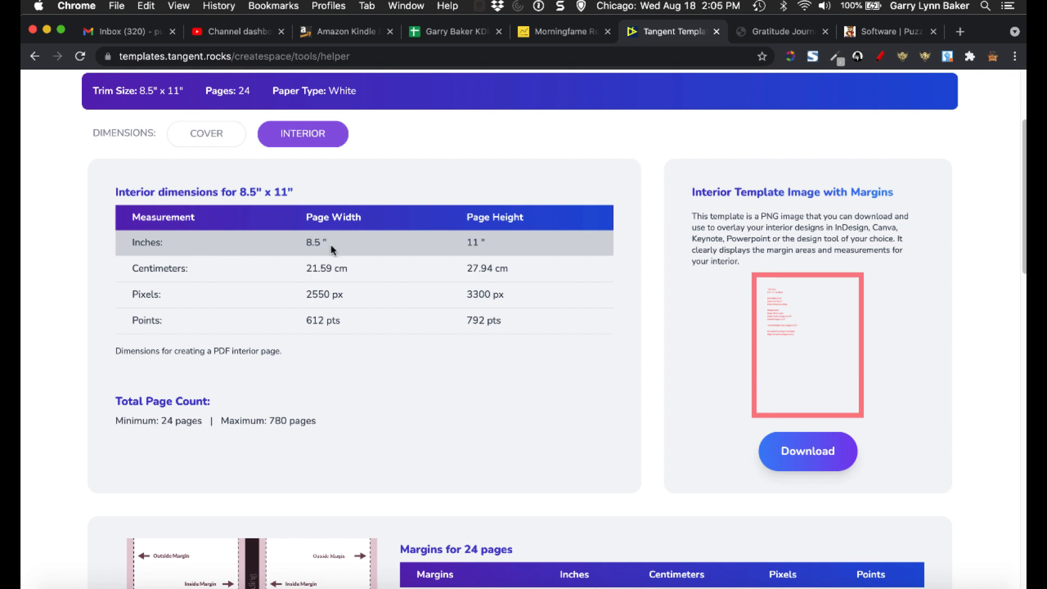
scroll(656, 428, "down", 2)
scroll(655, 425, "down", 5)
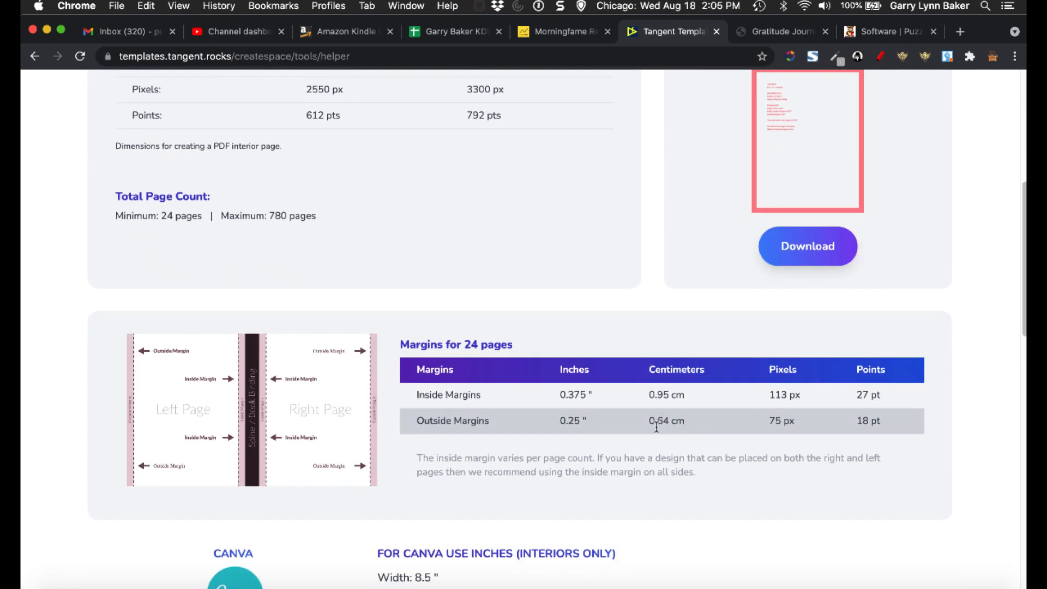
scroll(594, 389, "down", 7)
scroll(594, 393, "down", 5)
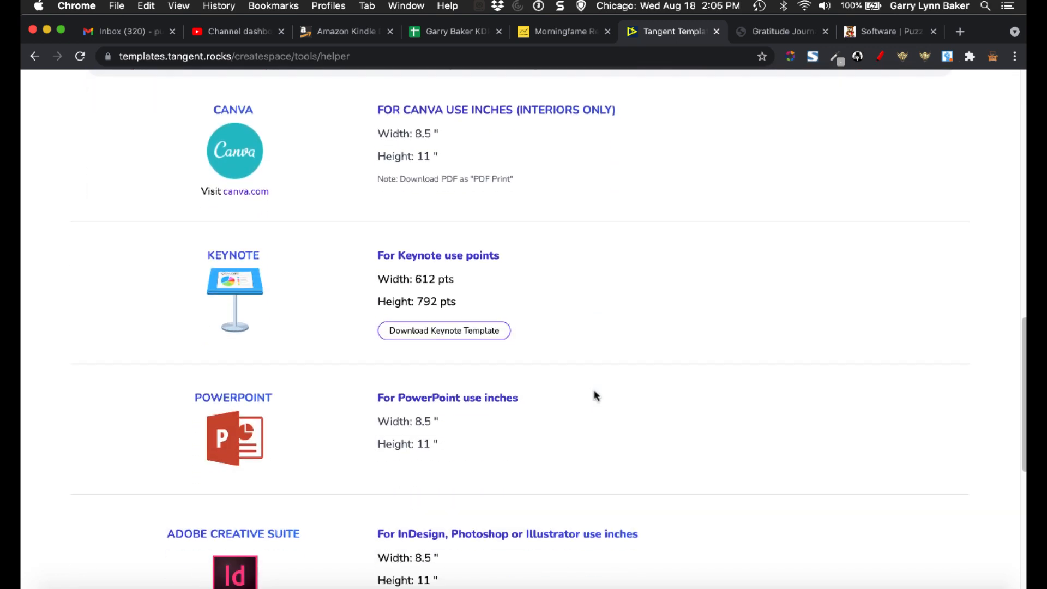
scroll(582, 341, "down", 3)
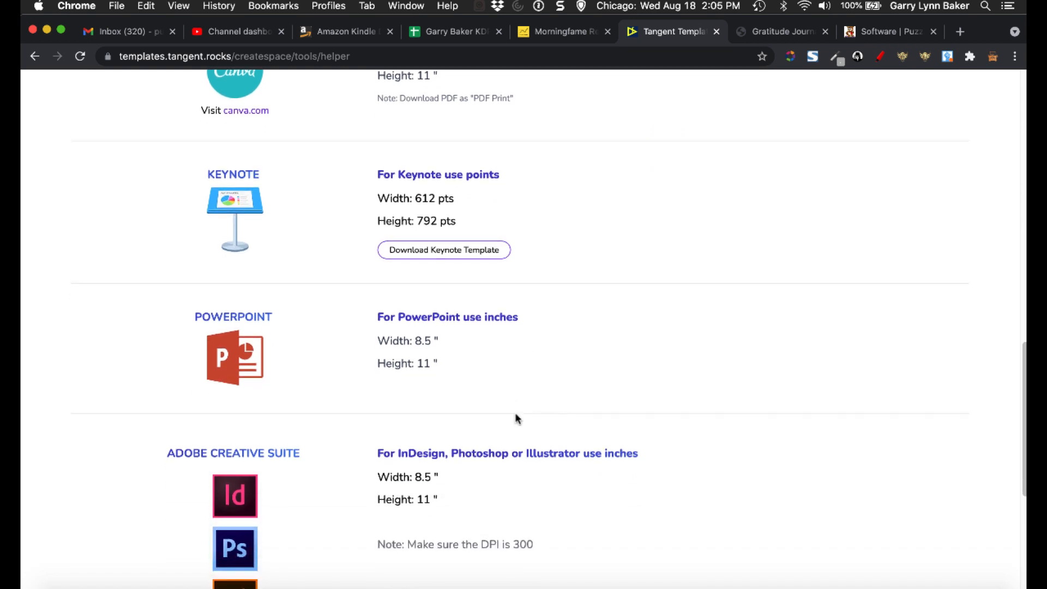
scroll(325, 518, "down", 2)
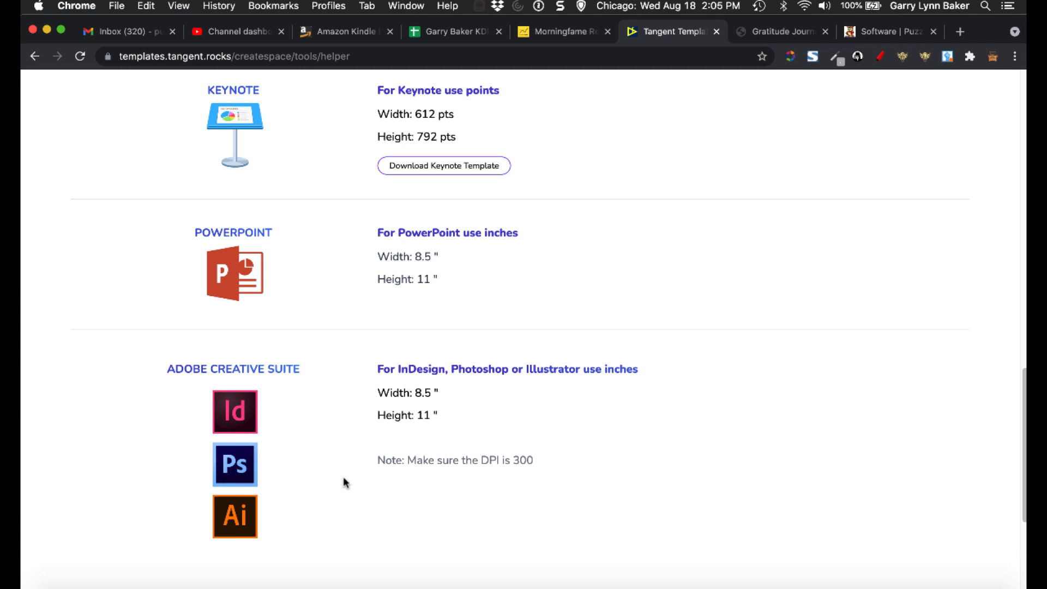
scroll(342, 476, "up", 10)
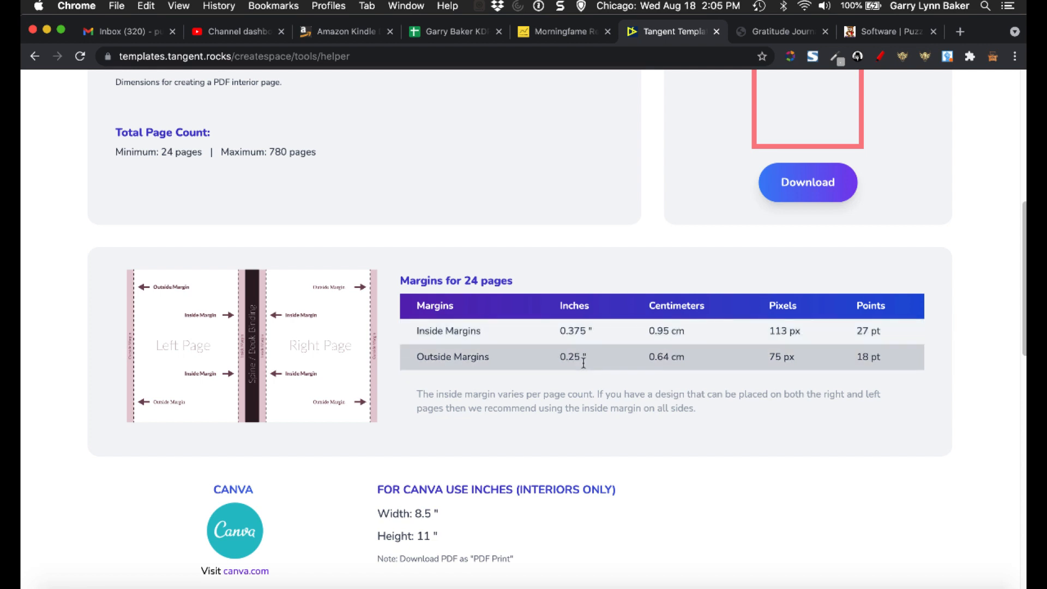
scroll(583, 363, "up", 2)
scroll(582, 367, "up", 3)
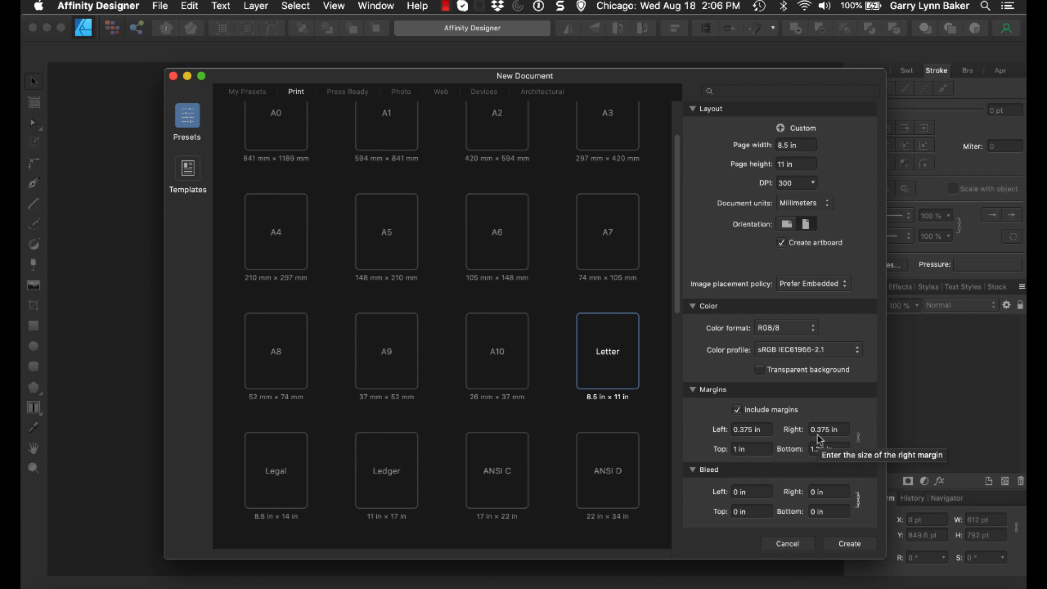
In Affinity Designer, create the 8.5 × 11 in, 300 DPI artboard document with left and right margins of 0.375 in.
left_click(842, 545)
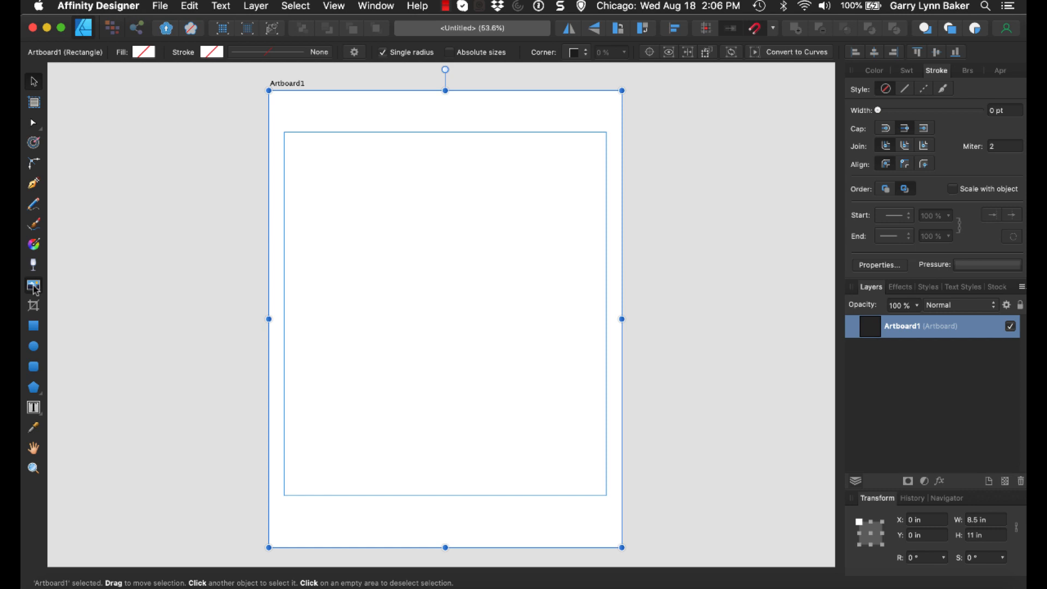
Place the 8_5x11_pages24_no_bleed.png template squarely over the artboard to compare its margins with the guides, and delete the image.
left_click(33, 286)
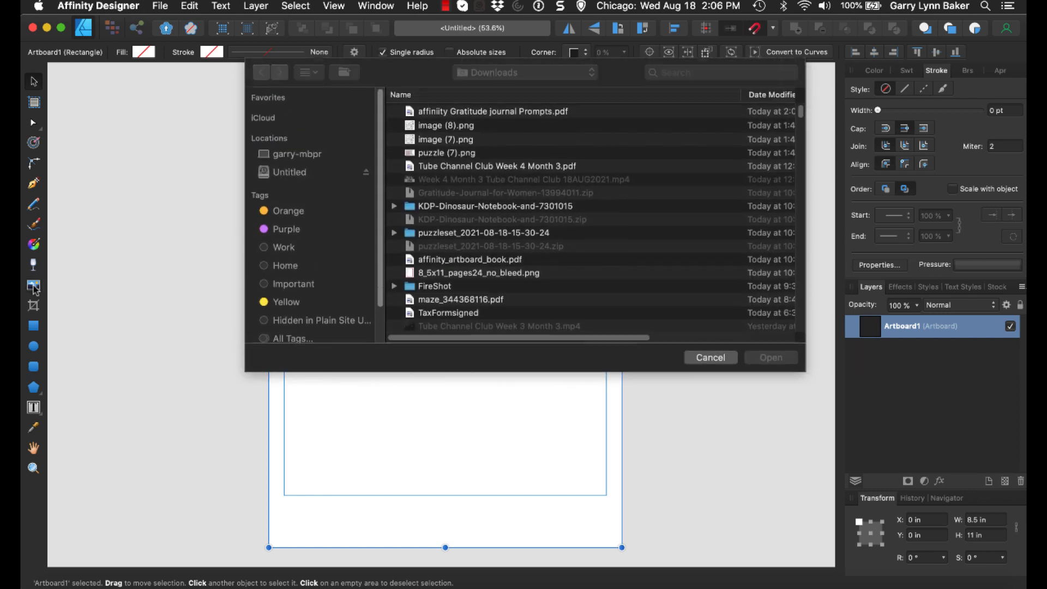
double_click(478, 273)
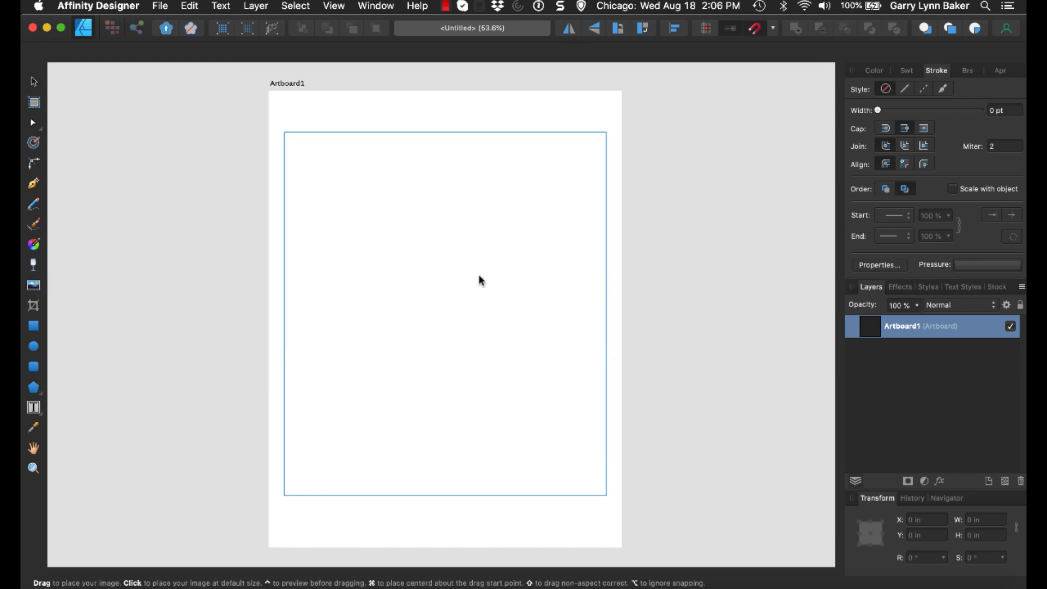
left_click(479, 280)
left_click_drag(472, 281, 437, 322)
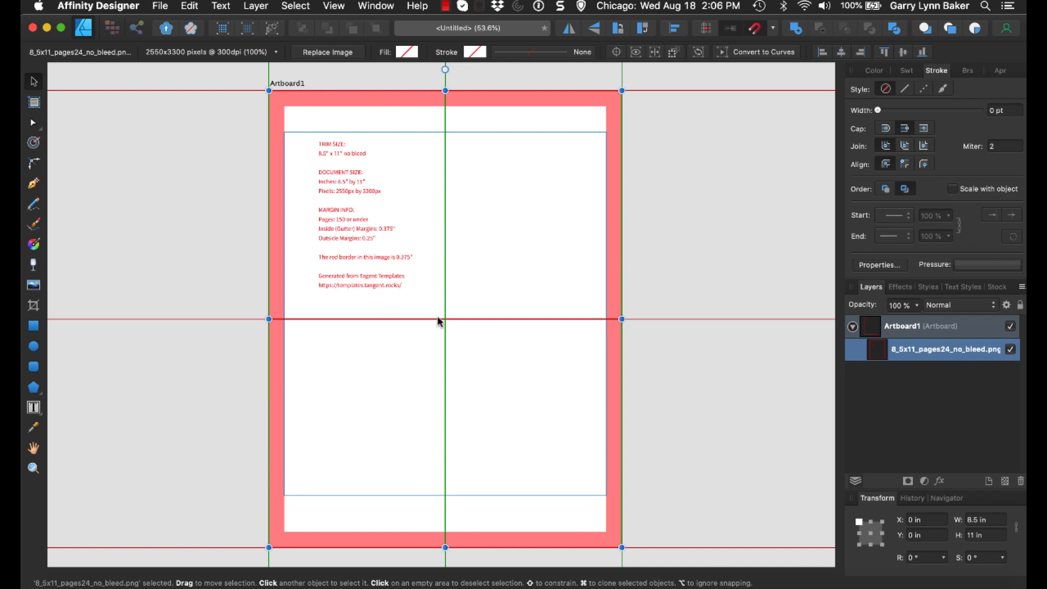
left_click_drag(441, 322, 437, 323)
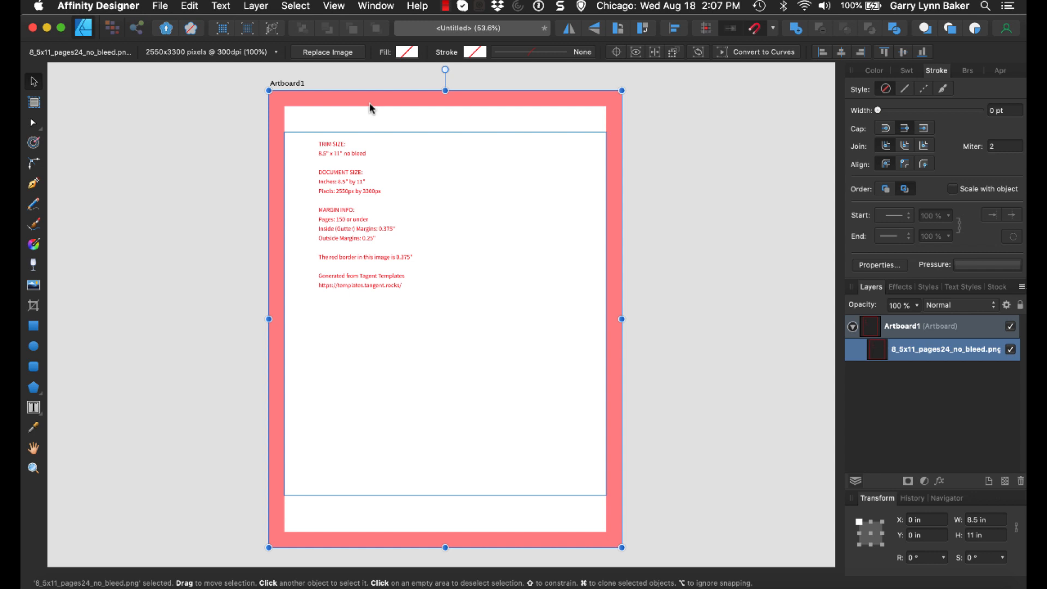
key("Delete")
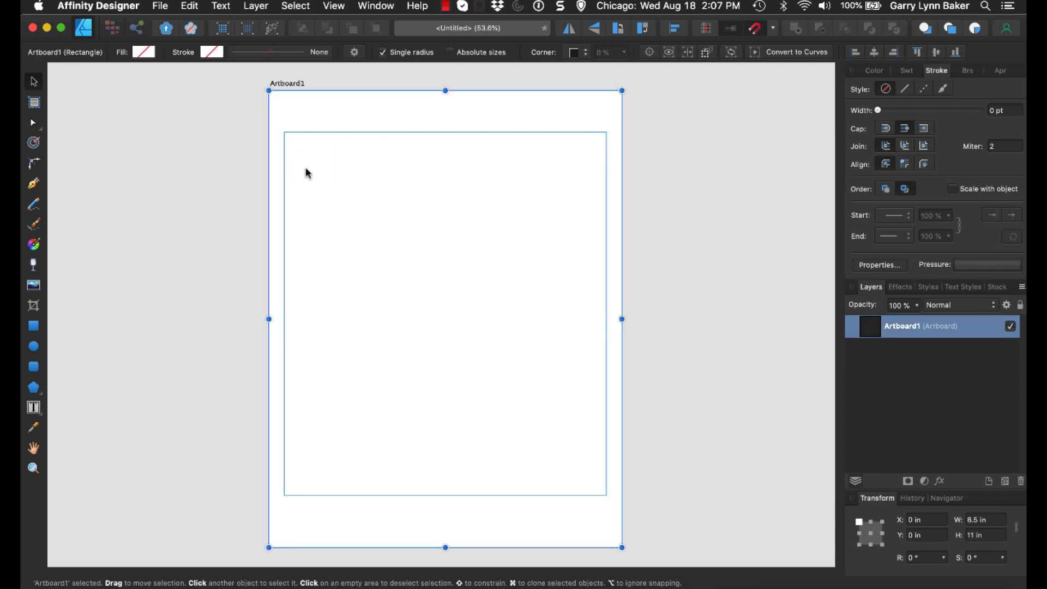
Insert a second artboard with the Document size beside the first one.
left_click(34, 104)
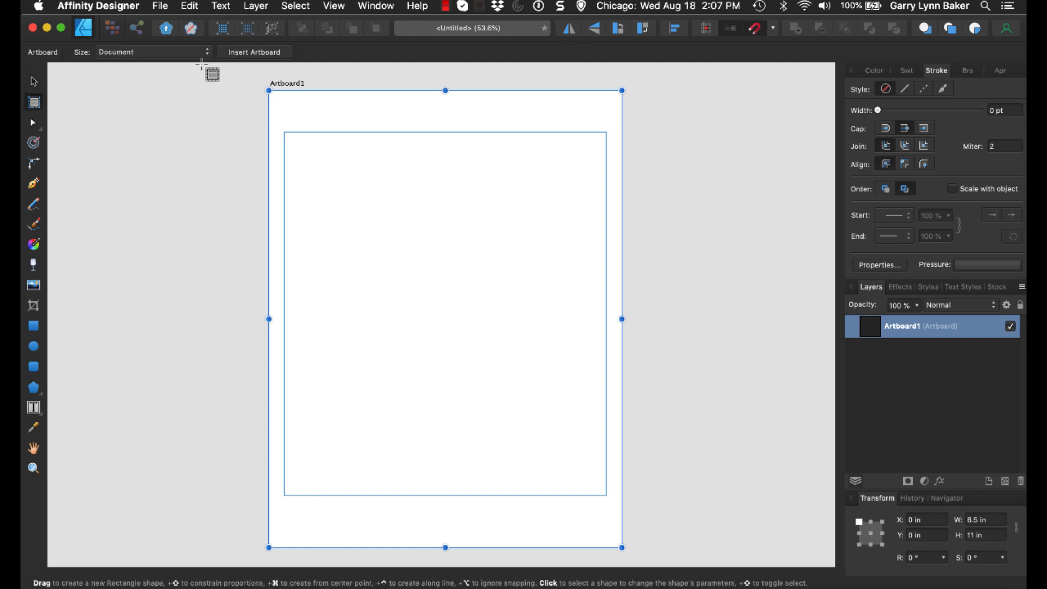
left_click(251, 55)
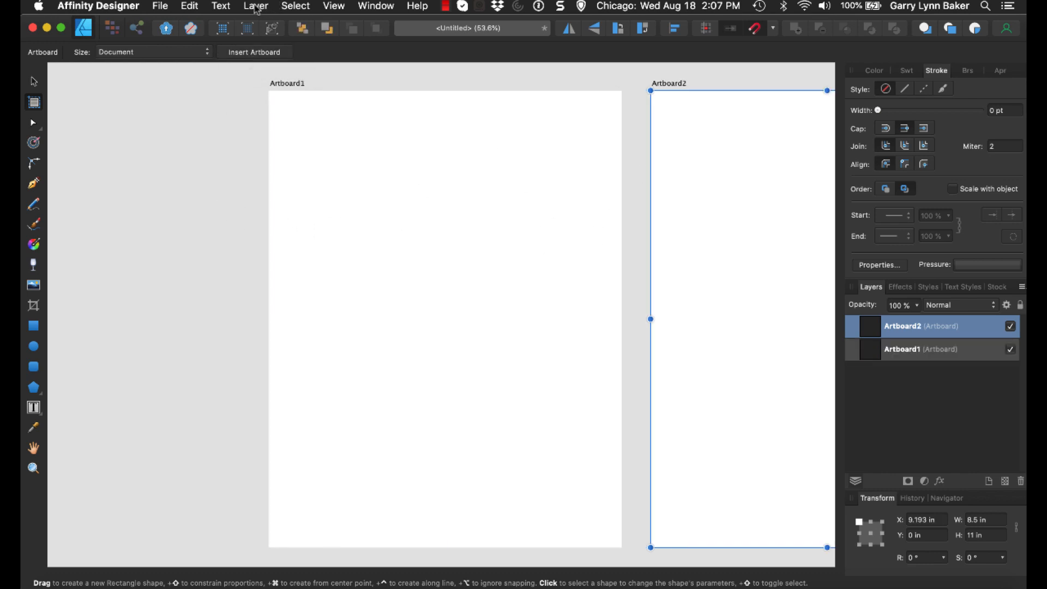
left_click(331, 7)
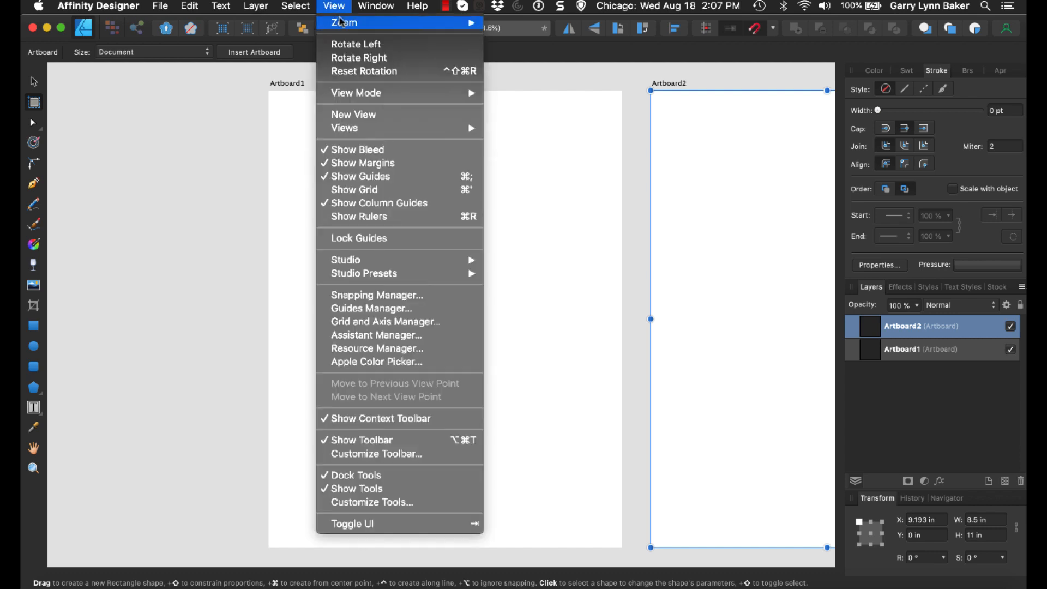
mouse_move(463, 23)
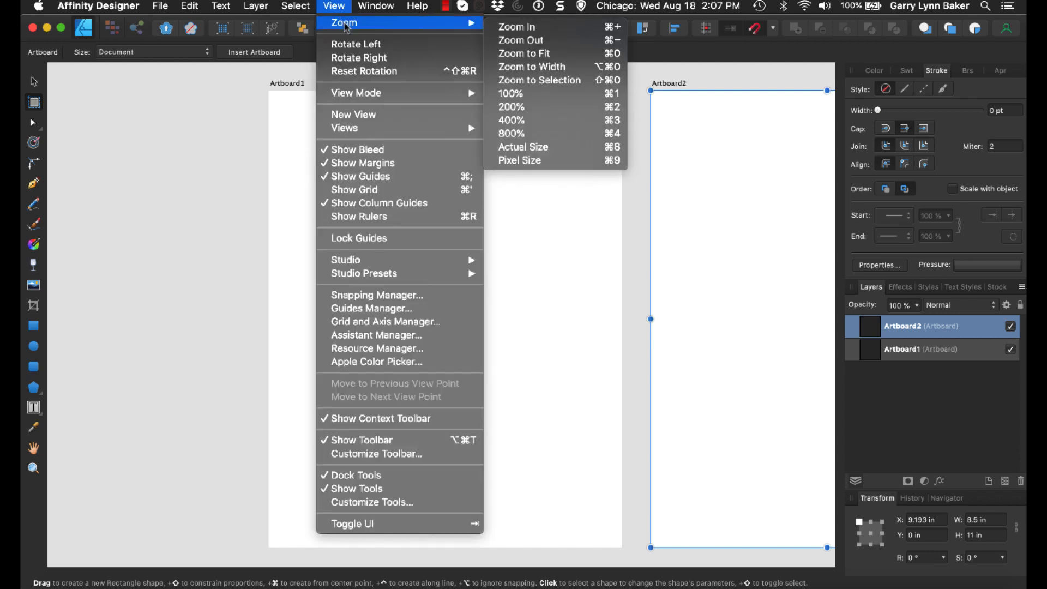
left_click(525, 39)
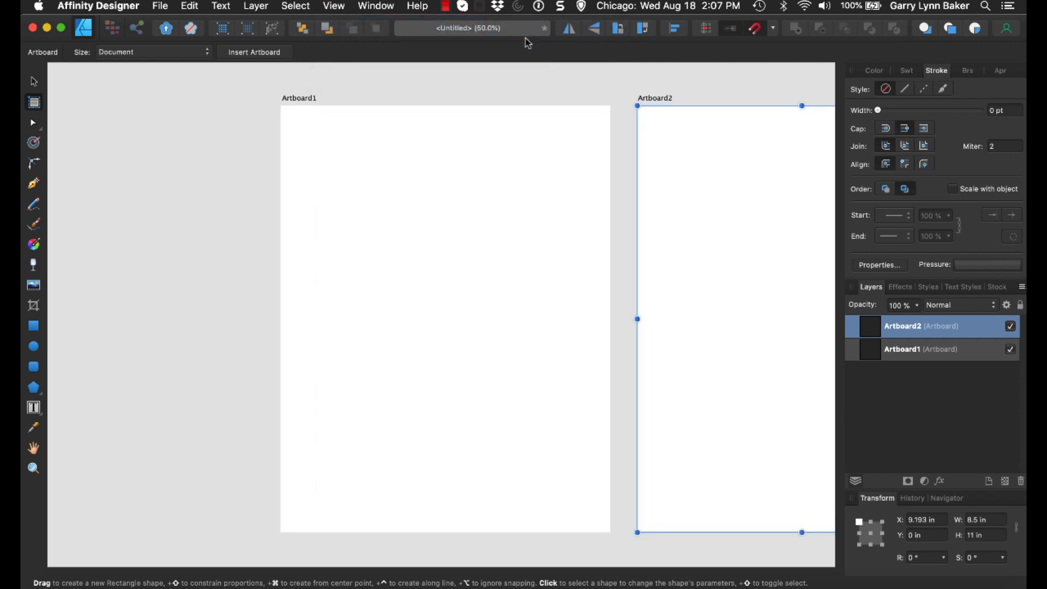
key("super+minus")
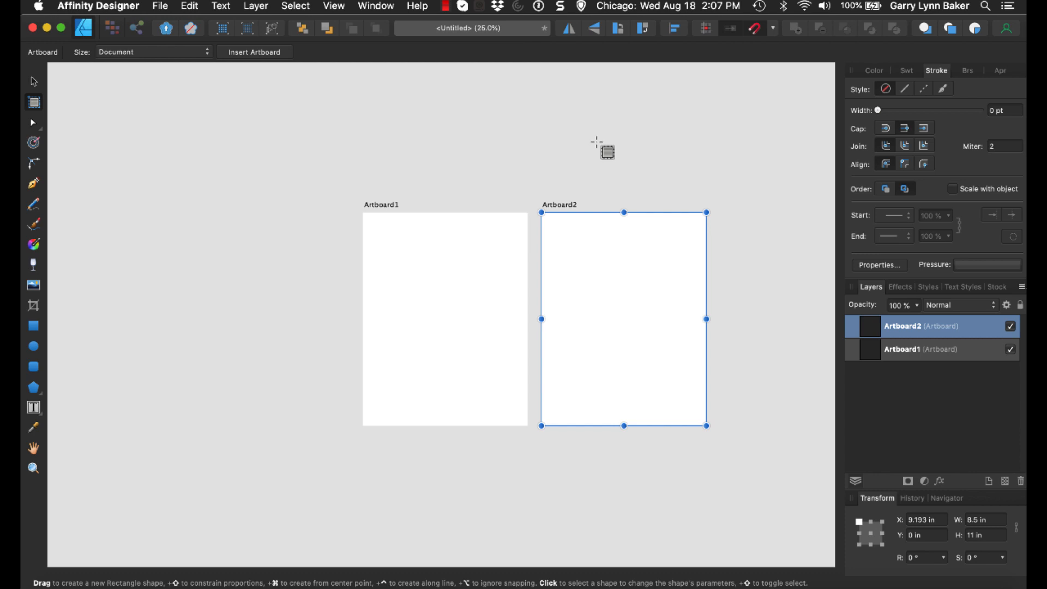
key("super+plus")
Bring both artboards fully into view and select each in turn to compare their margin guides.
left_click(34, 81)
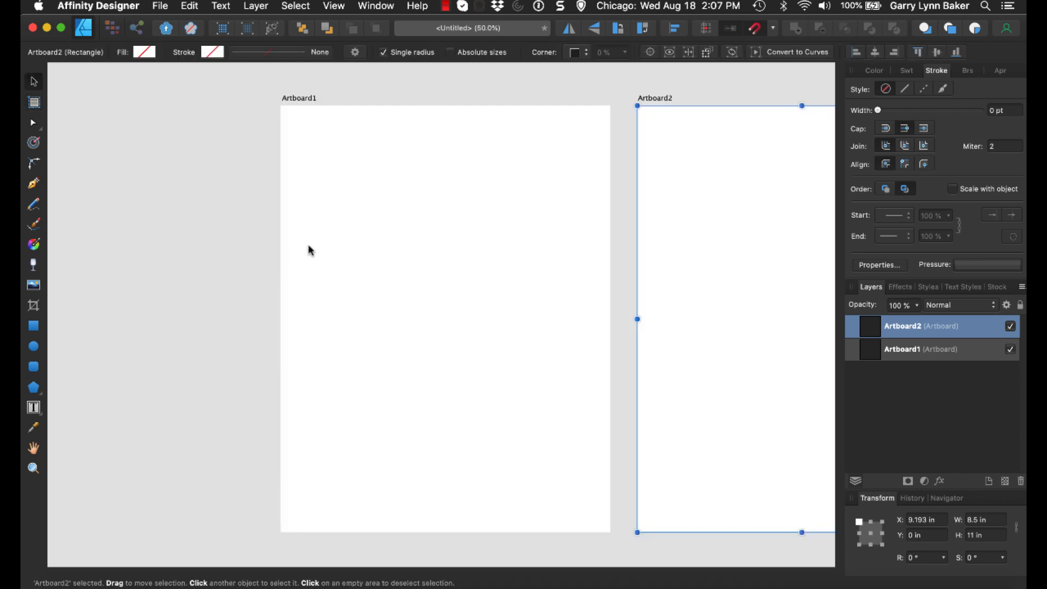
left_click(318, 354)
scroll(318, 354, "right", 4)
scroll(319, 360, "right", 3)
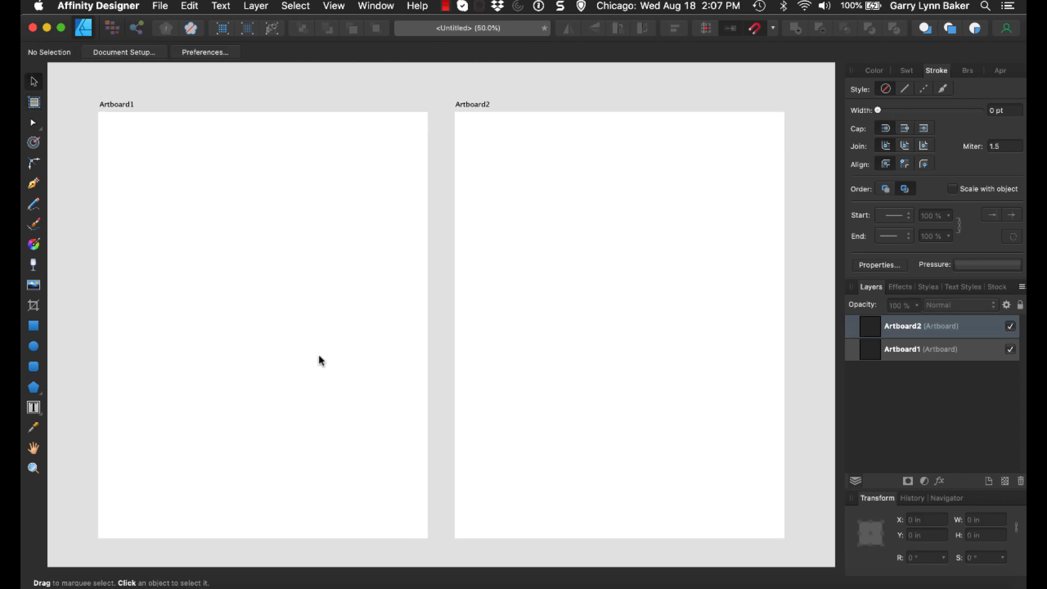
left_click(315, 278)
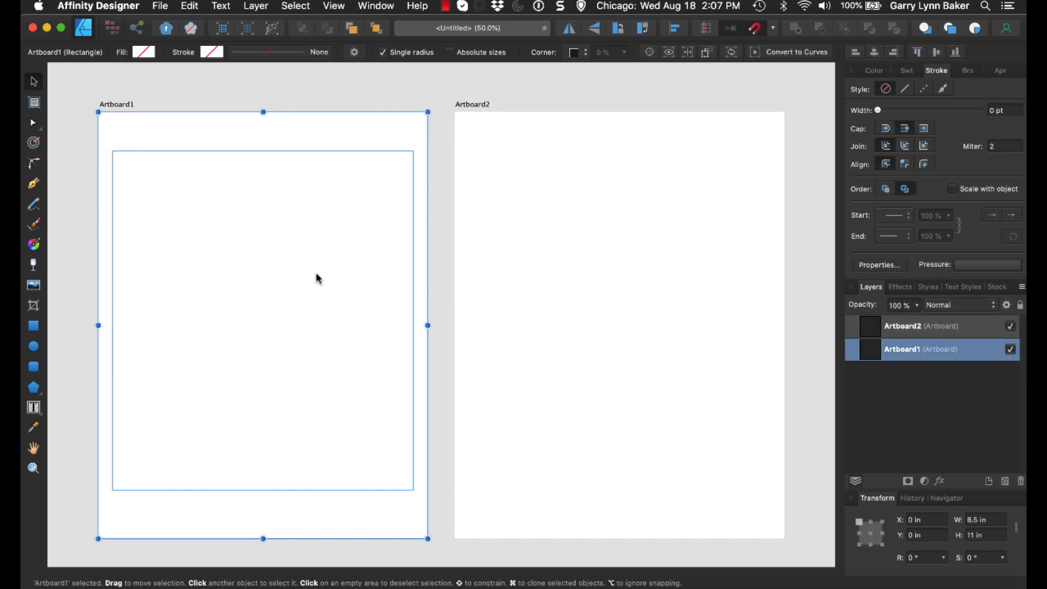
left_click(550, 260)
left_click(268, 262)
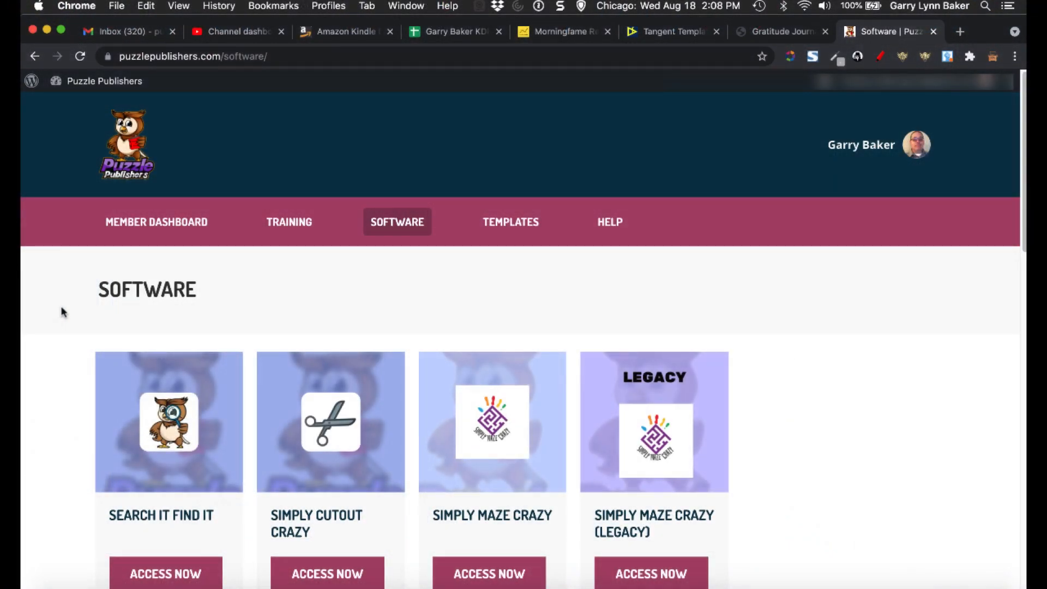
On the Puzzle Publishers site in Chrome, open Search It Find It and add the ace of clubs from Playing Cards 2 as a find object.
scroll(62, 311, "down", 3)
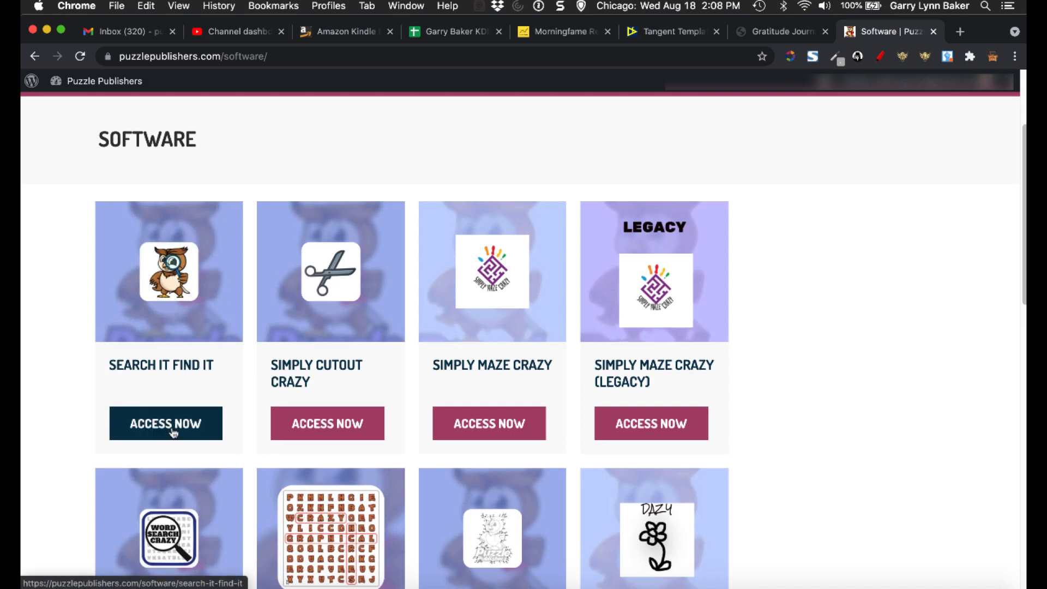
left_click(168, 425)
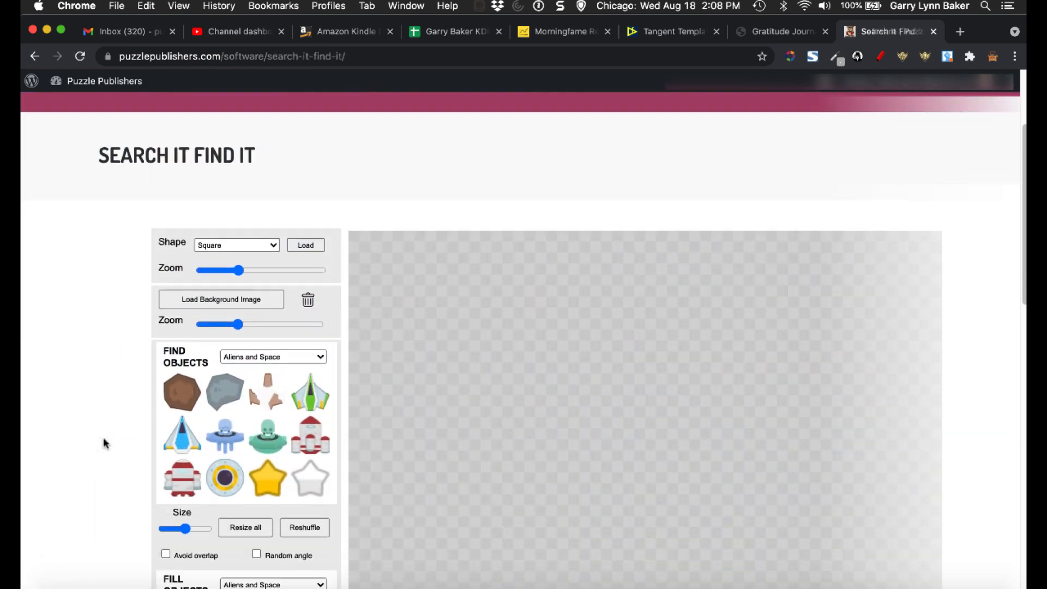
scroll(106, 443, "down", 3)
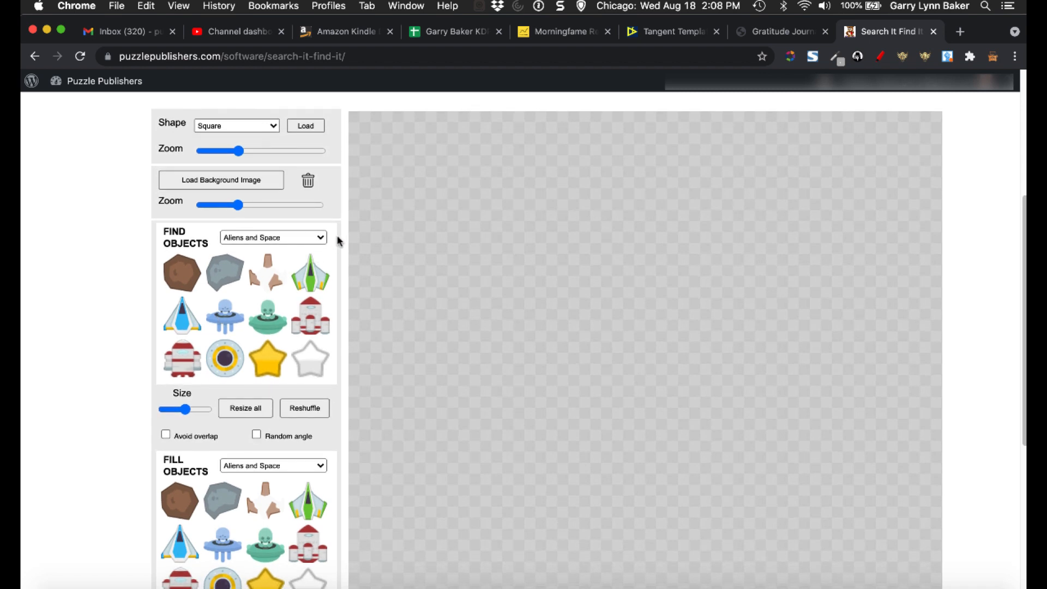
left_click(320, 238)
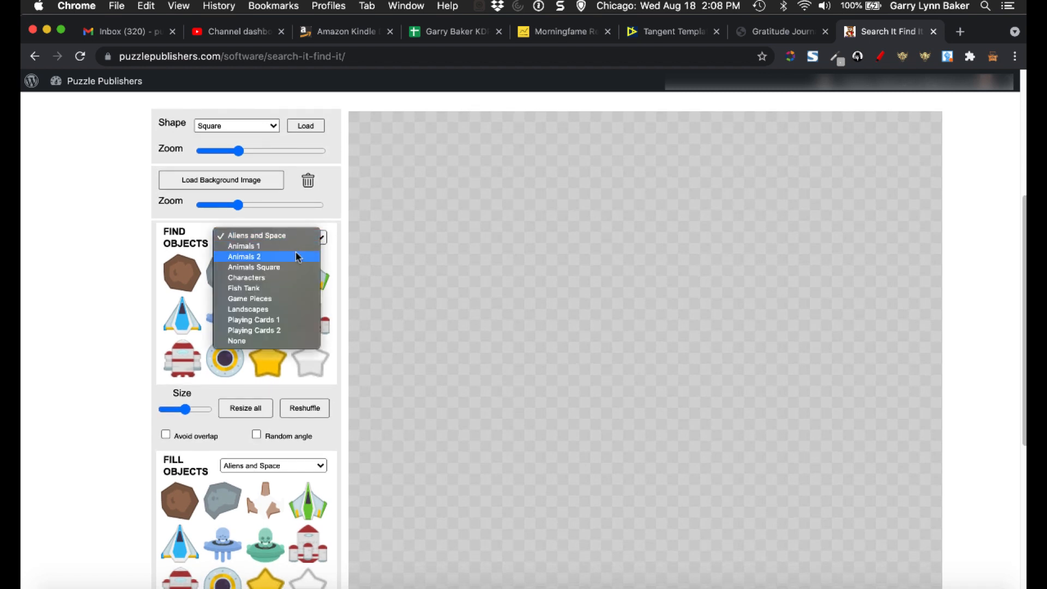
left_click(279, 331)
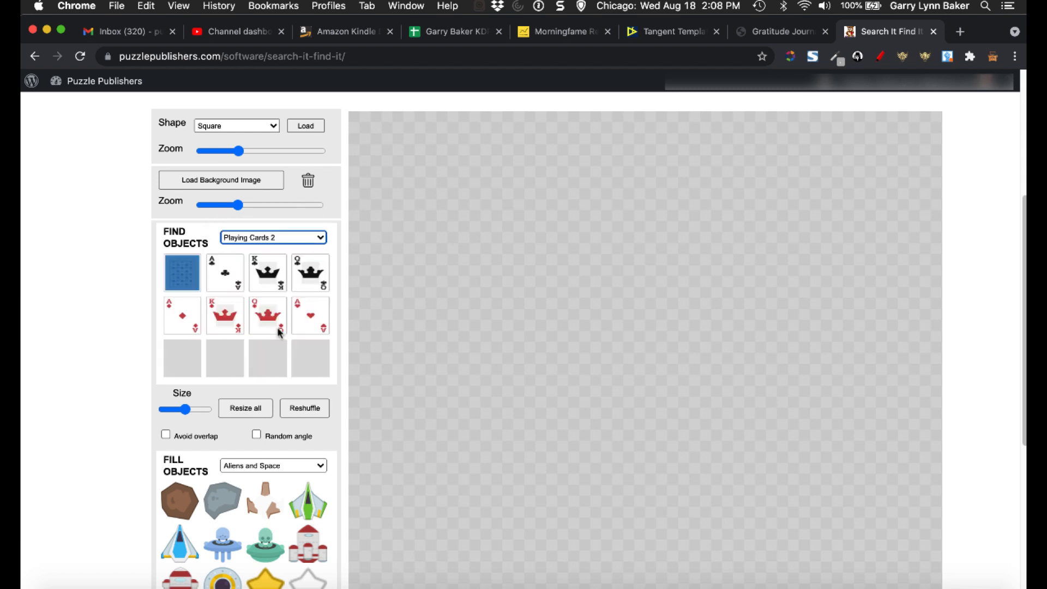
left_click(225, 283)
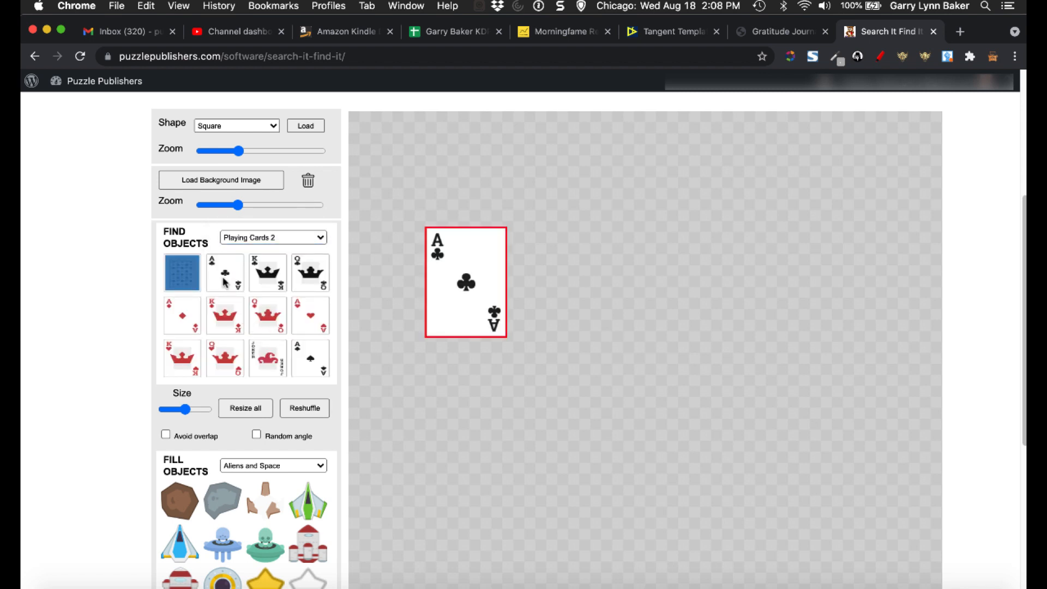
Set the fill objects' set to Playing Cards 1.
scroll(125, 499, "down", 2)
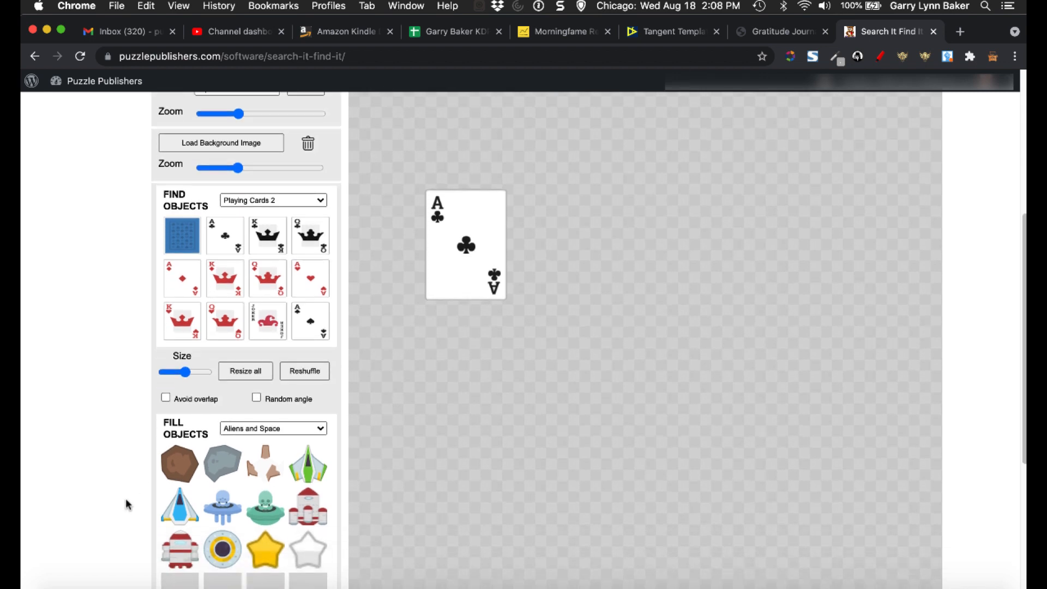
scroll(125, 498, "down", 2)
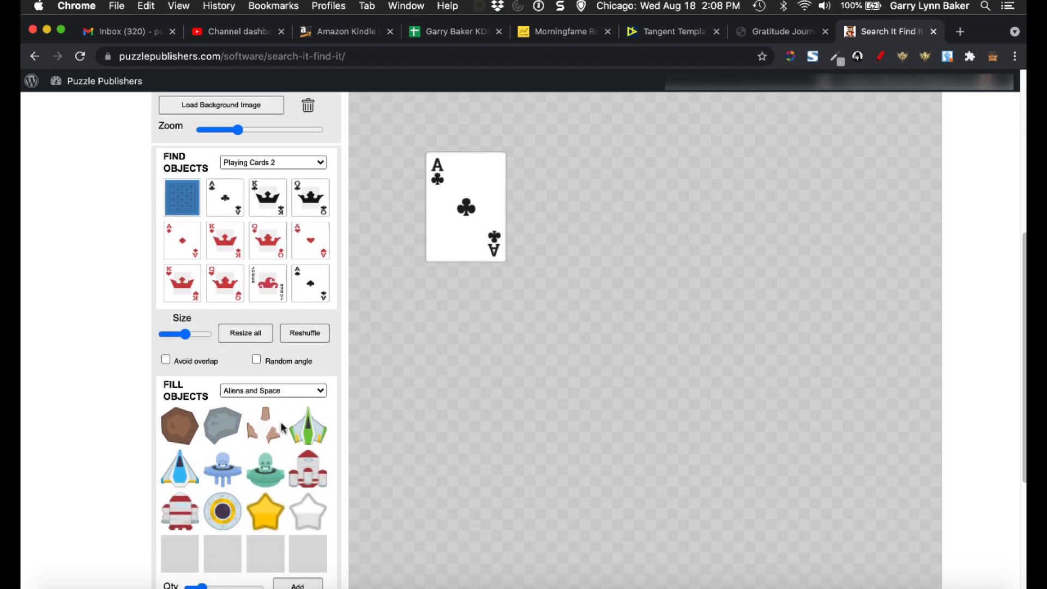
left_click(320, 391)
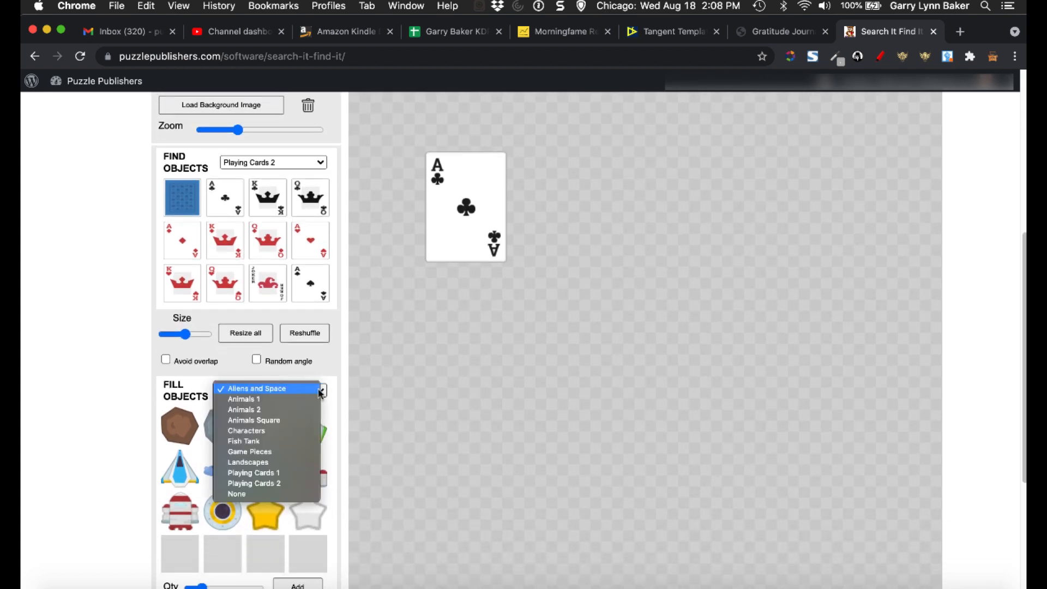
left_click(275, 473)
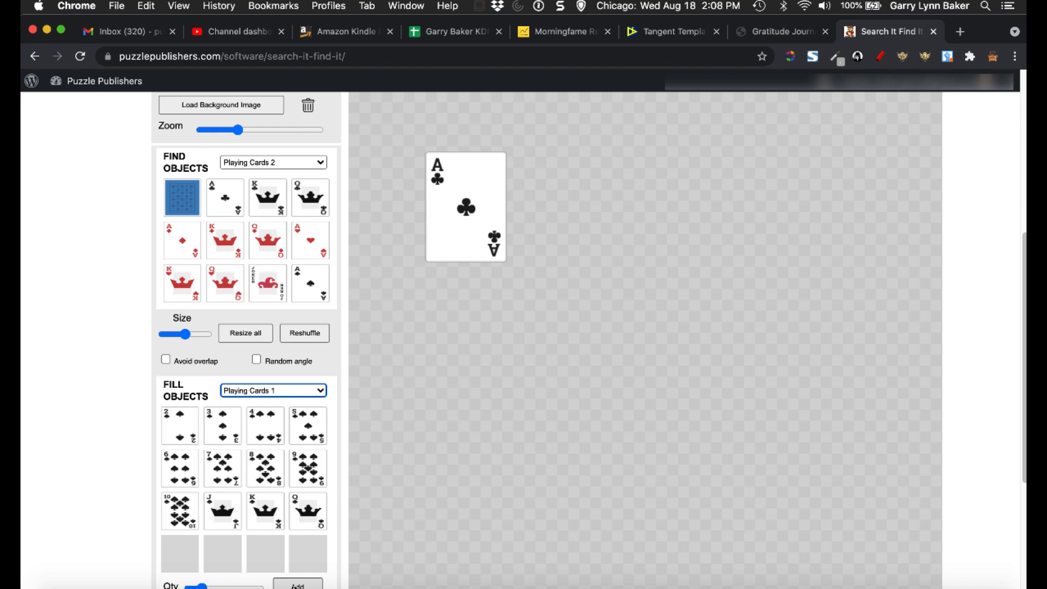
Add the Playing Cards 1 fill objects to the puzzle and move the ace of clubs partly beneath the scattered cards.
left_click(297, 586)
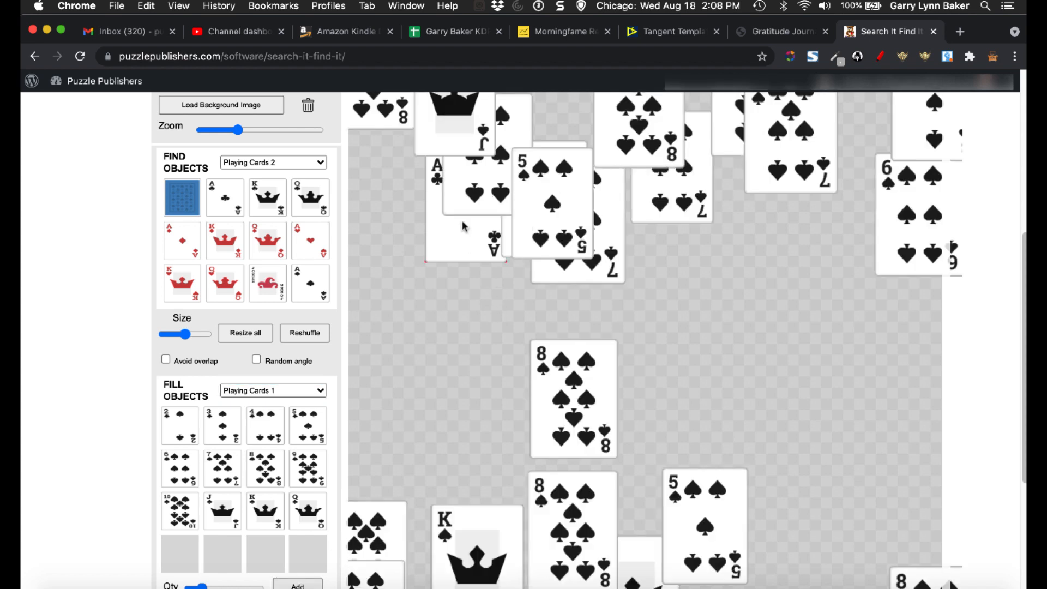
left_click_drag(463, 228, 642, 259)
Download the finished card puzzle as a PNG without its solution.
scroll(105, 458, "down", 3)
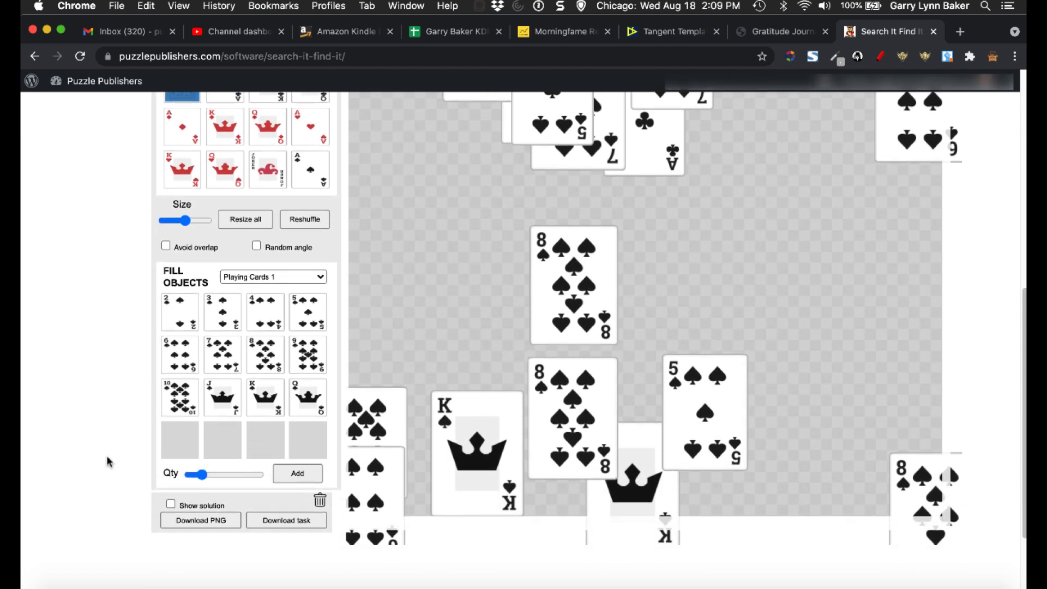
left_click(190, 520)
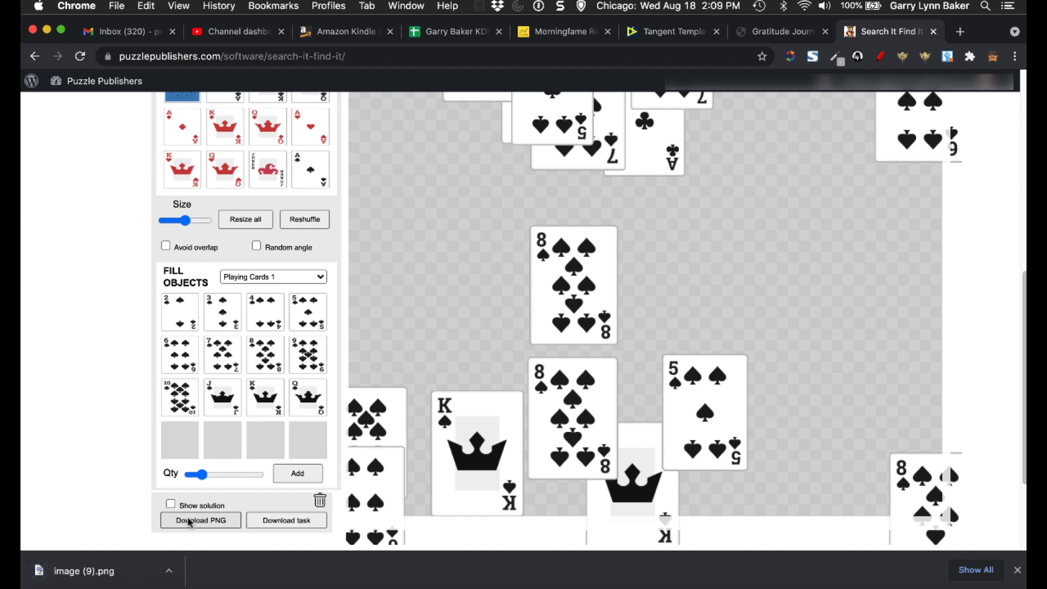
scroll(628, 358, "up", 5)
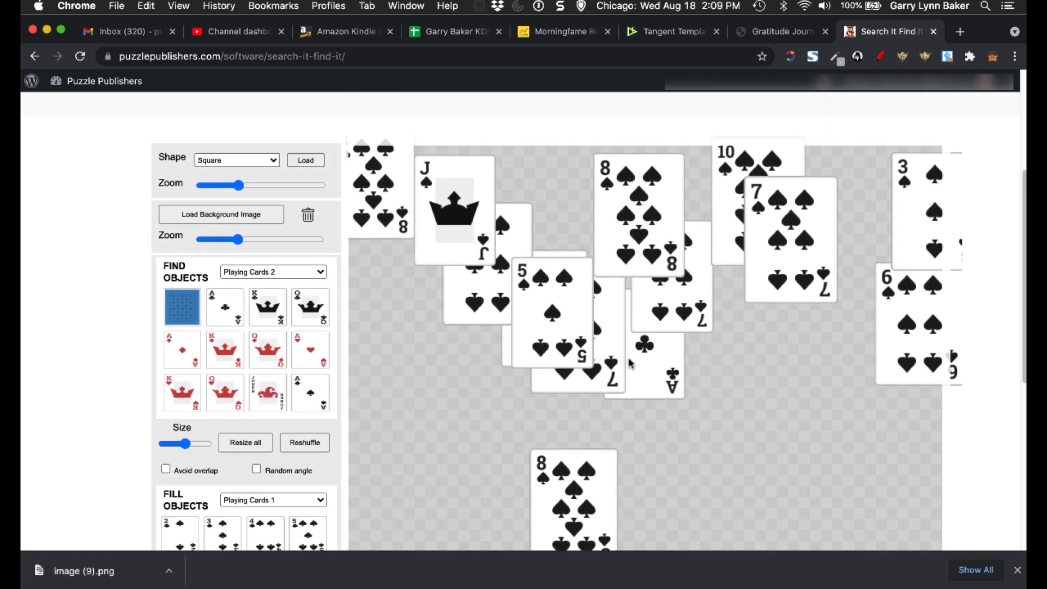
Show the solution on the card puzzle and download that version as a PNG.
scroll(628, 357, "down", 6)
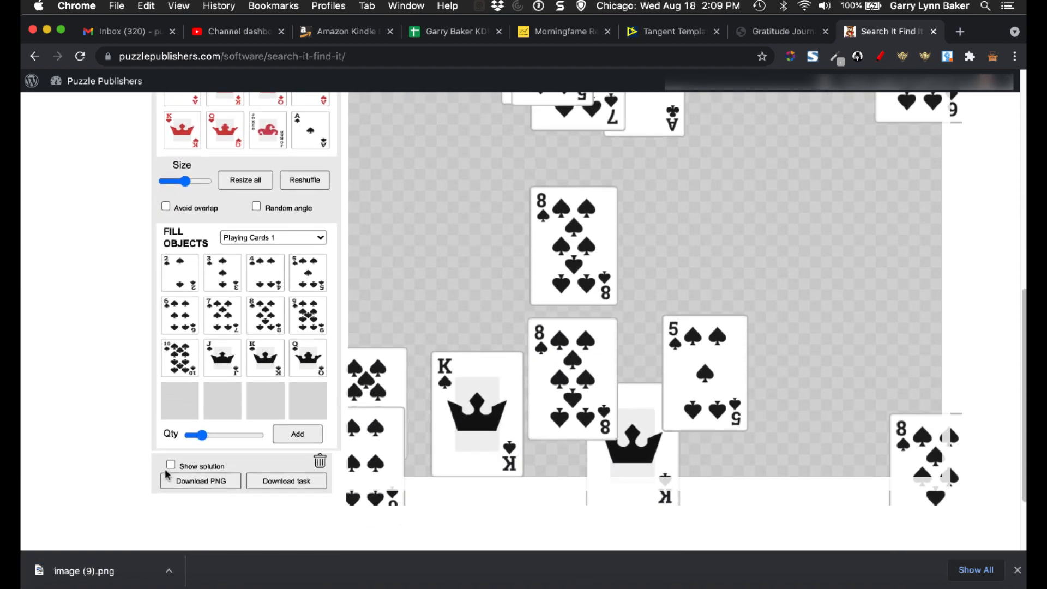
left_click(170, 464)
scroll(739, 155, "up", 3)
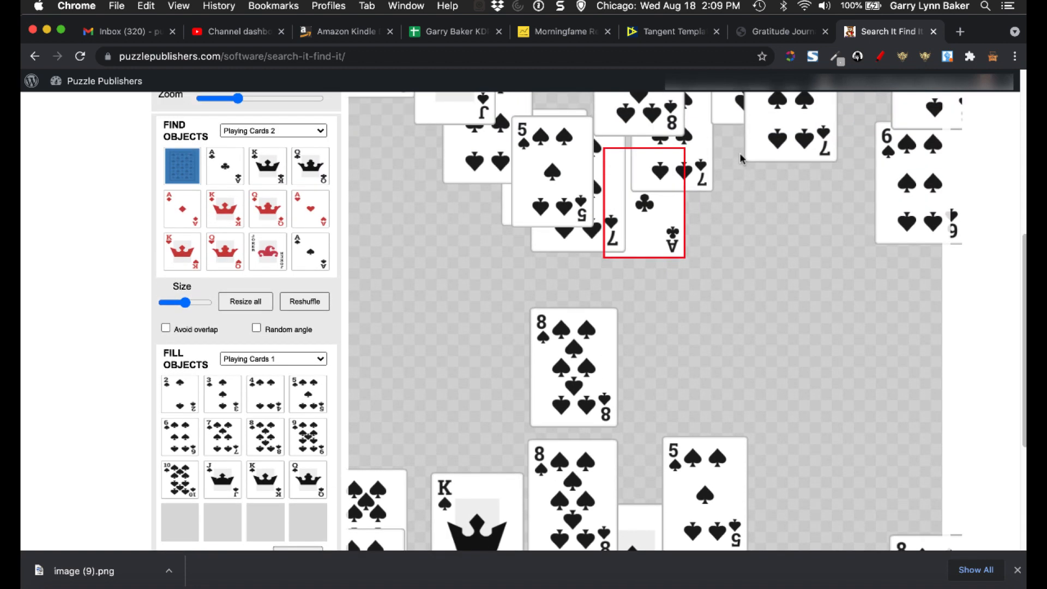
scroll(675, 234, "down", 2)
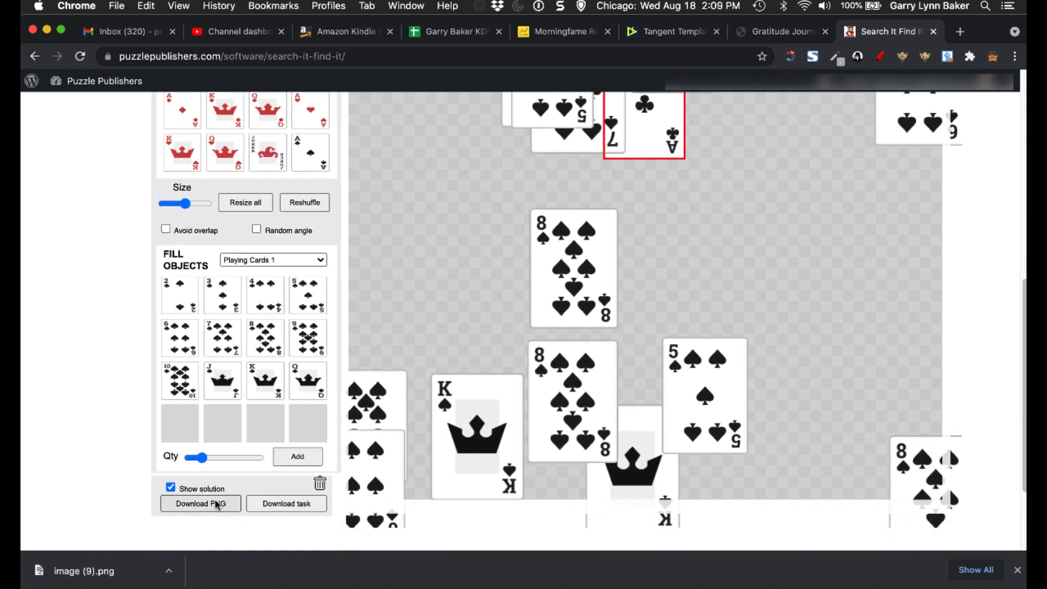
left_click(216, 504)
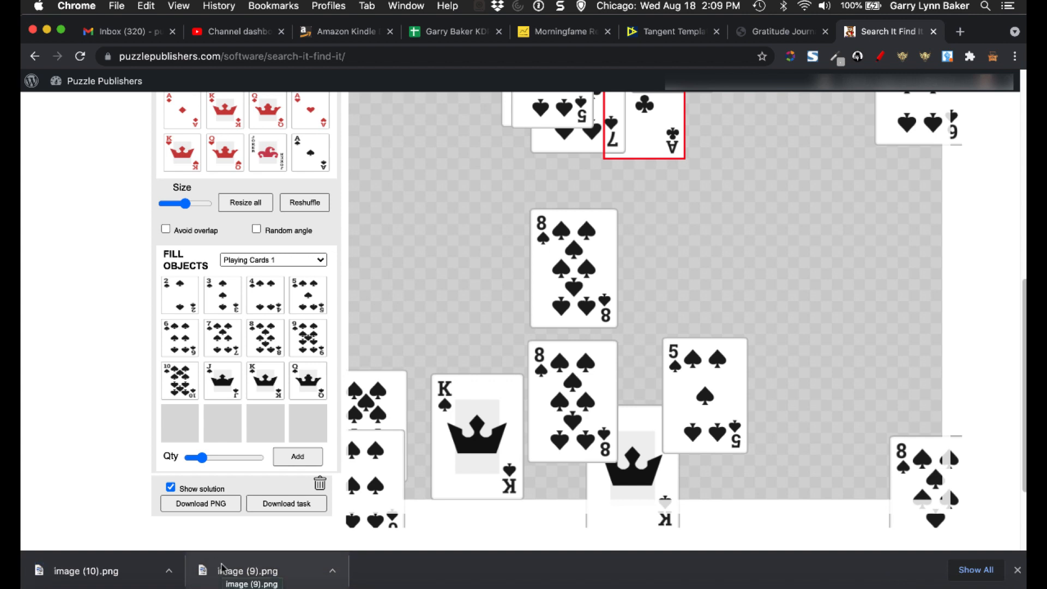
Switch to Affinity Designer and place image (9).png on Artboard1, centred within the margins.
left_click(221, 567)
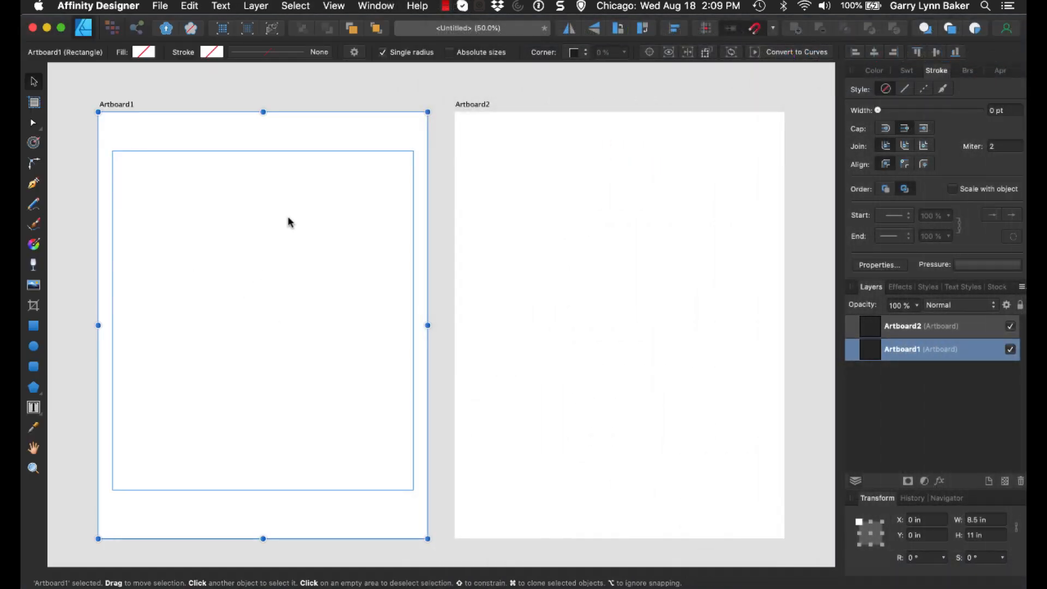
left_click(38, 287)
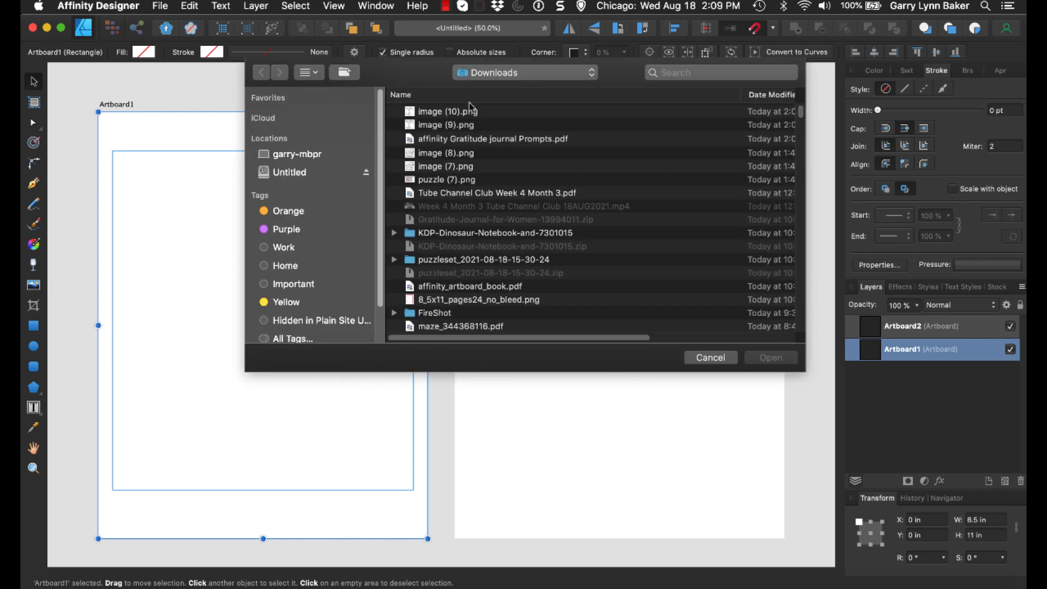
double_click(464, 125)
left_click(216, 282)
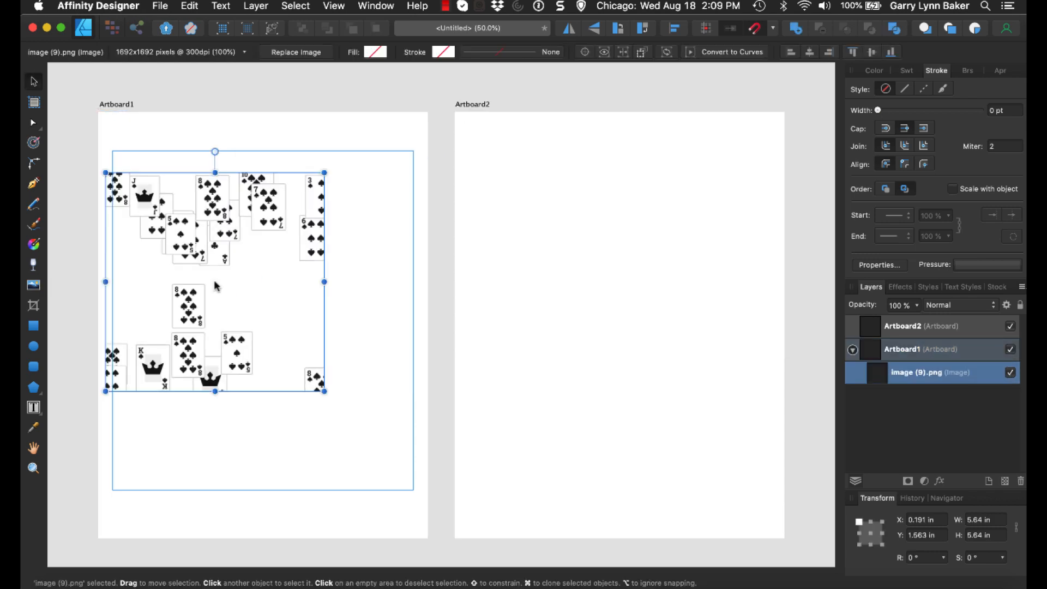
left_click_drag(197, 260, 238, 296)
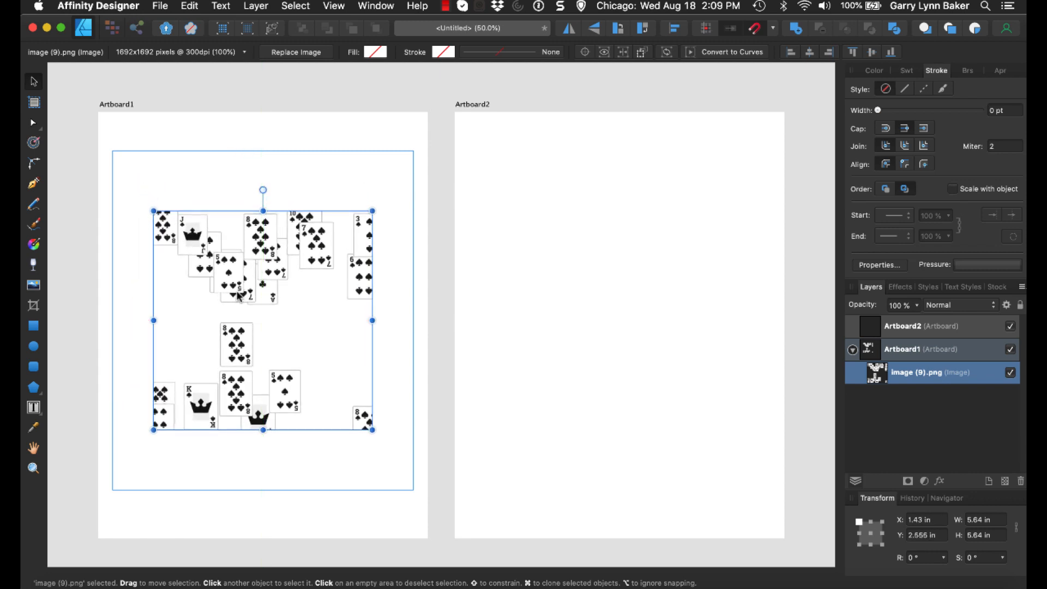
Place image (10).png on Artboard2 and scale it down to about 3.47 in square near the artboard's upper-left corner.
left_click(34, 285)
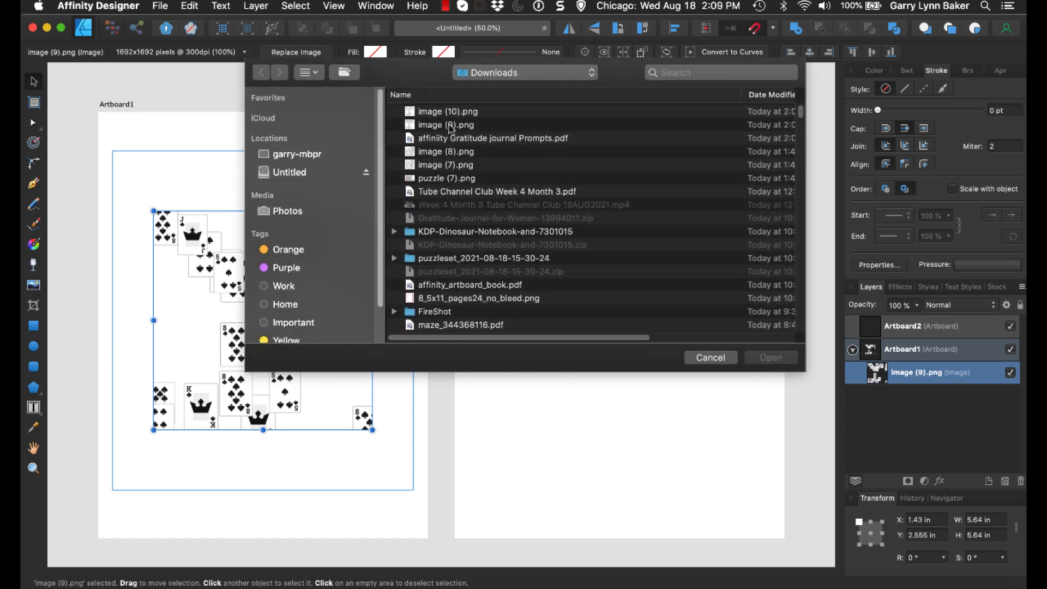
double_click(446, 112)
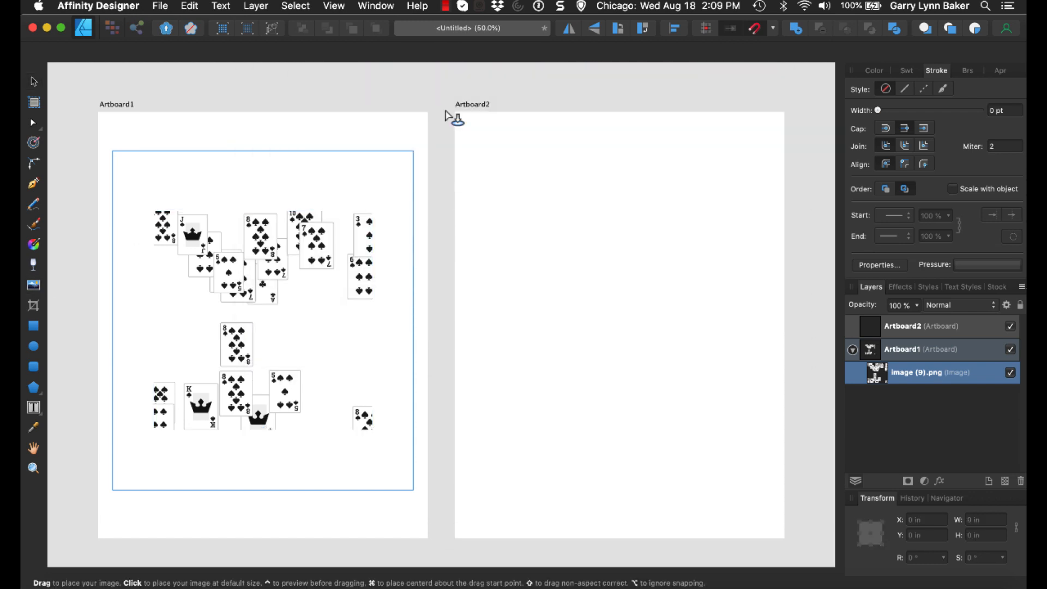
left_click(574, 228)
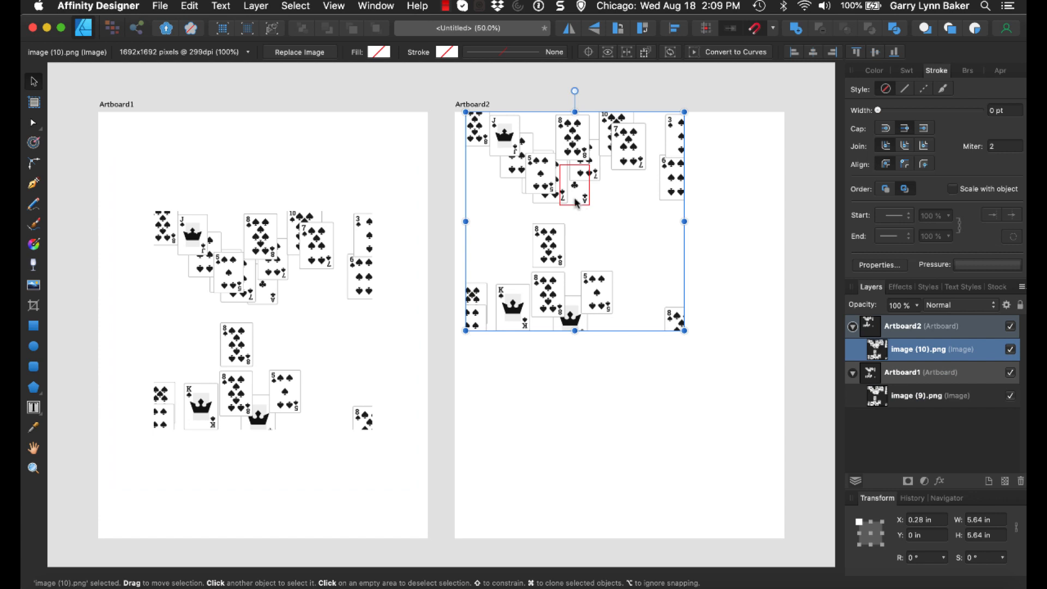
left_click_drag(577, 202, 596, 241)
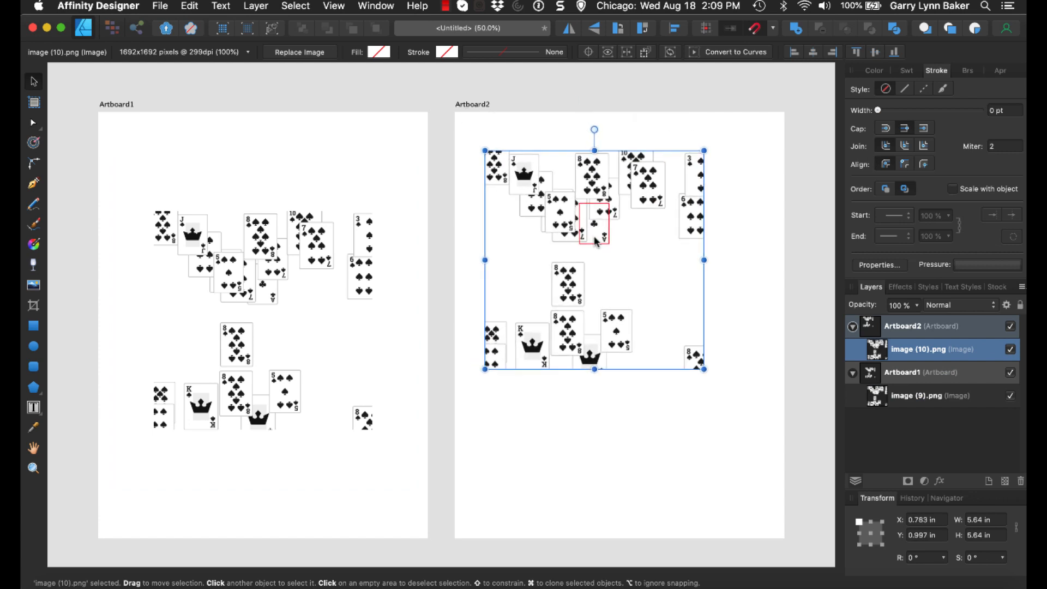
left_click_drag(704, 369, 619, 283)
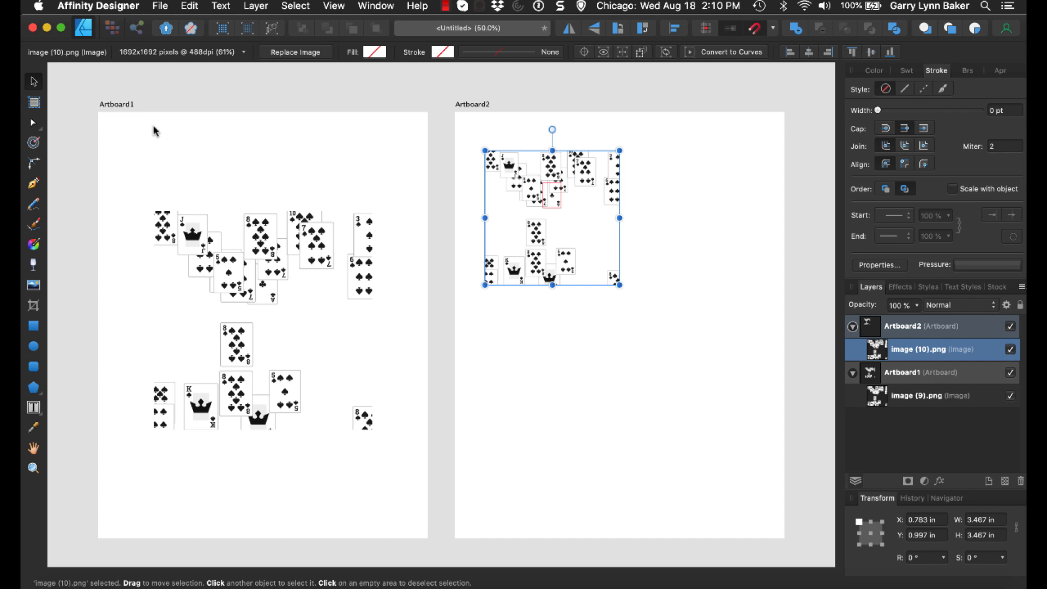
Insert a third artboard with the Document size beside Artboard2.
left_click(34, 103)
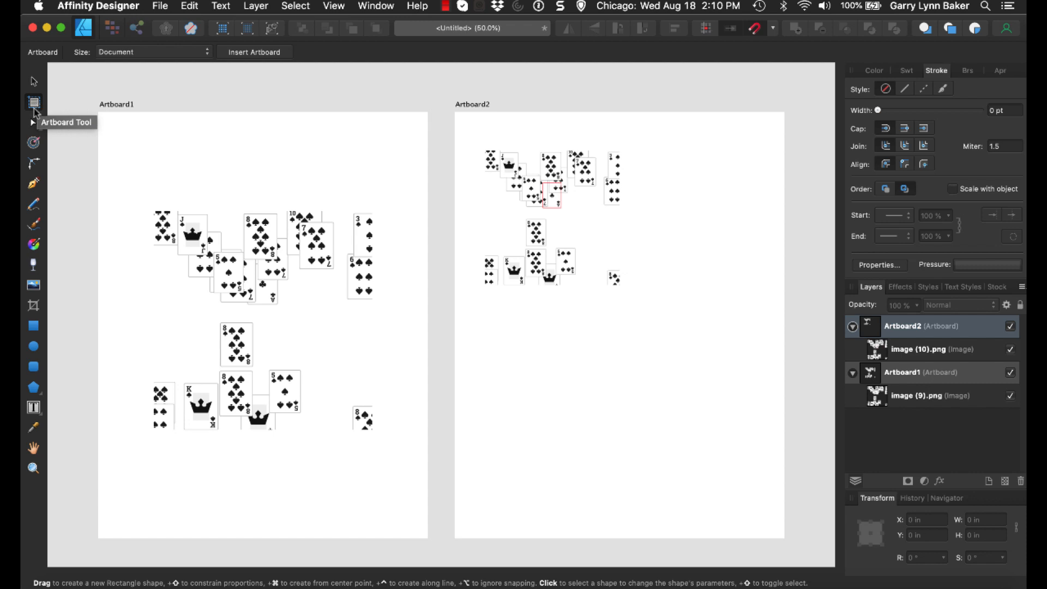
left_click(244, 53)
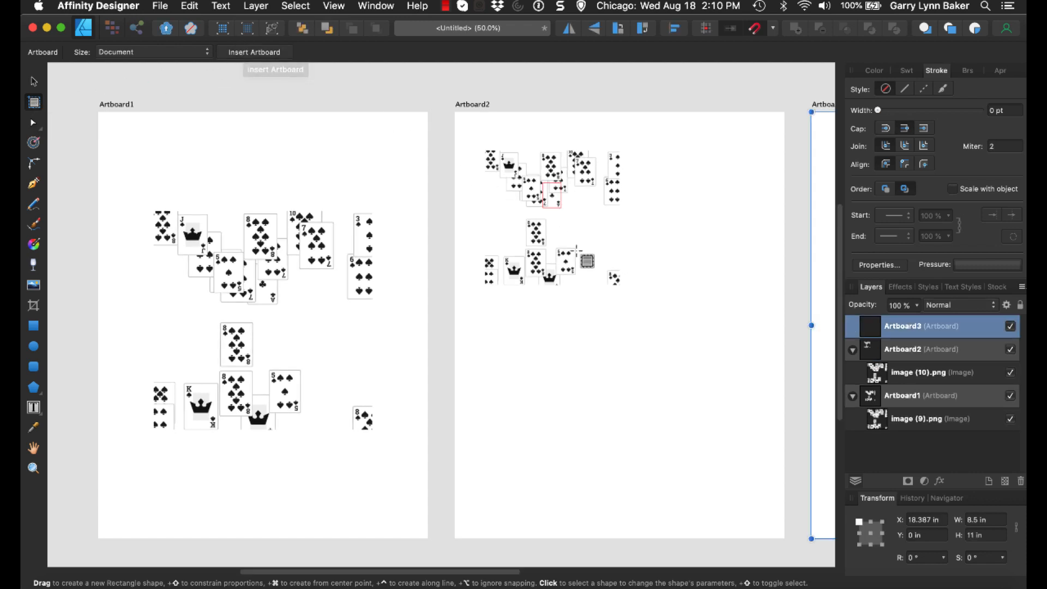
key("super+minus")
left_click(630, 460)
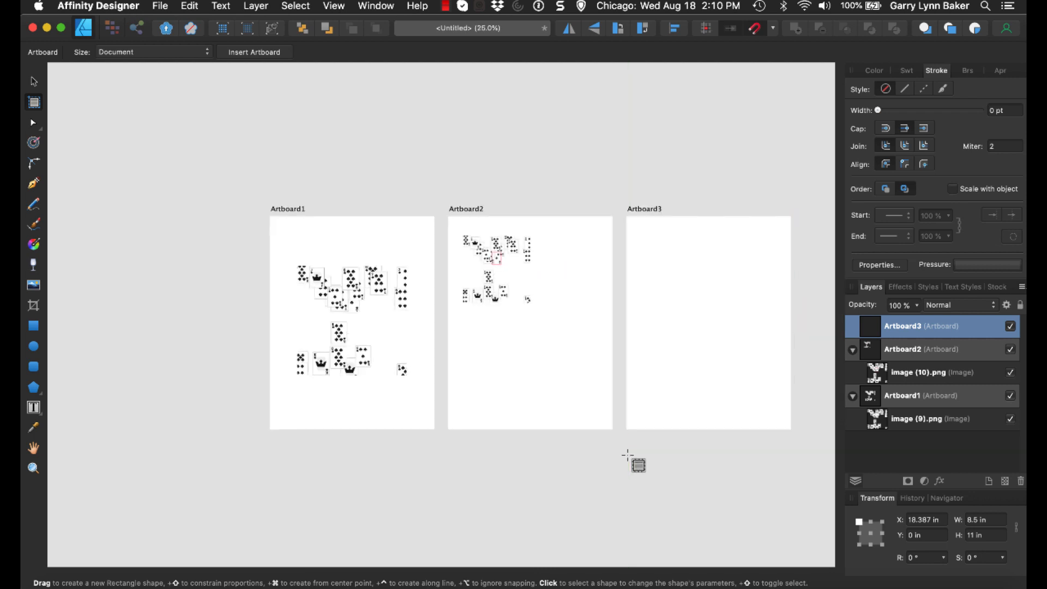
scroll(630, 458, "right", 5)
scroll(627, 455, "down", 2)
scroll(627, 455, "left", 1)
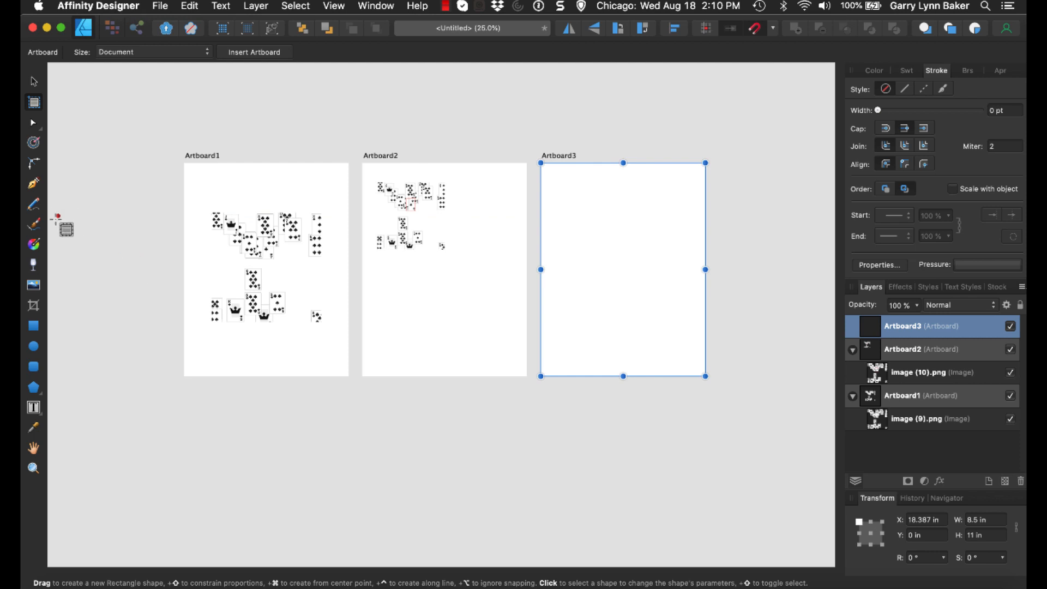
Place image (7).png on Artboard3 and centre it on the page.
left_click(33, 285)
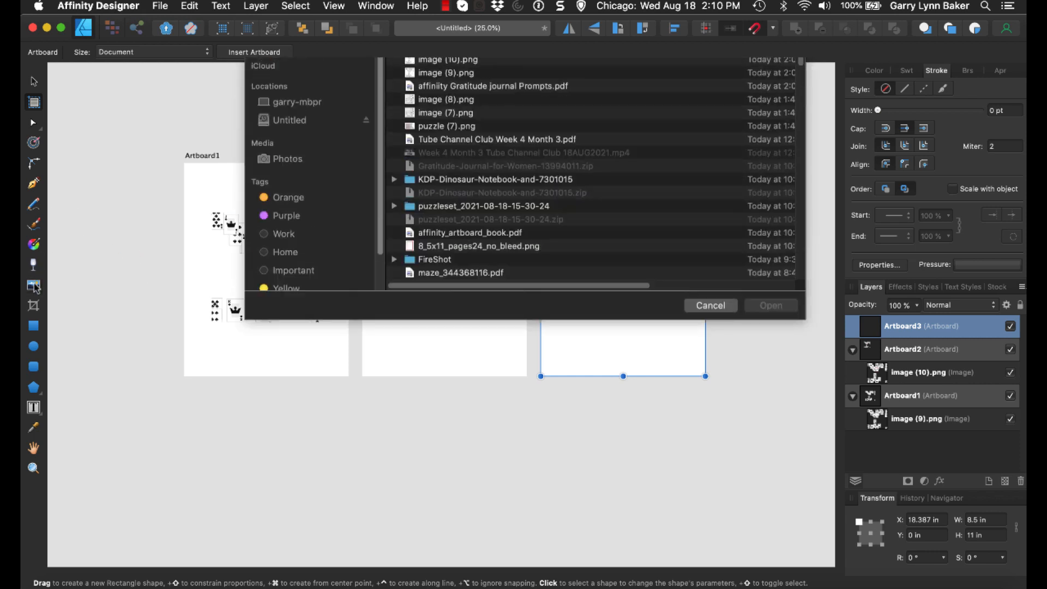
double_click(441, 135)
left_click(614, 267)
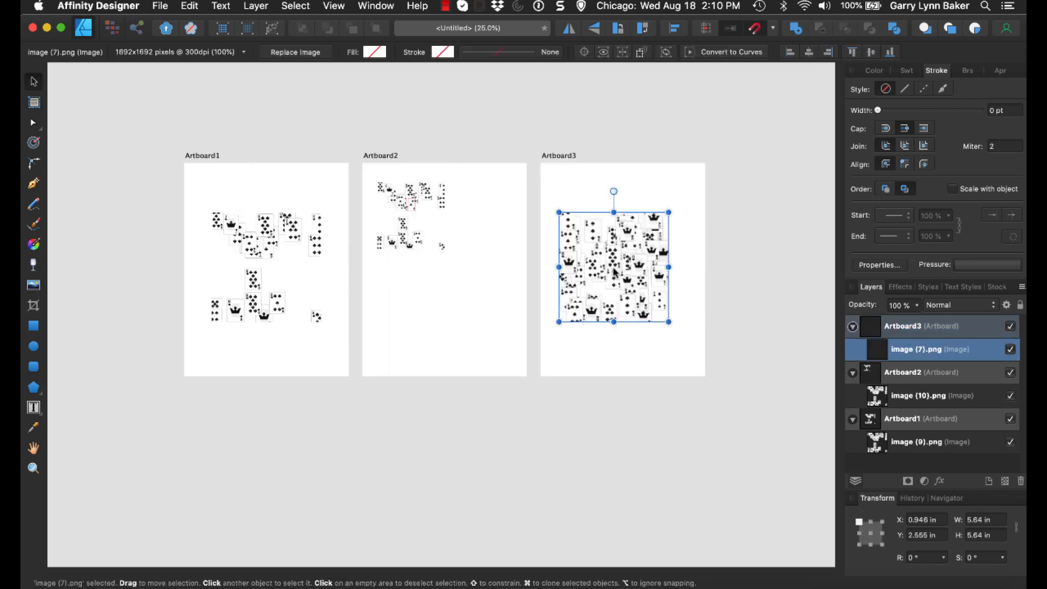
left_click_drag(613, 267, 626, 268)
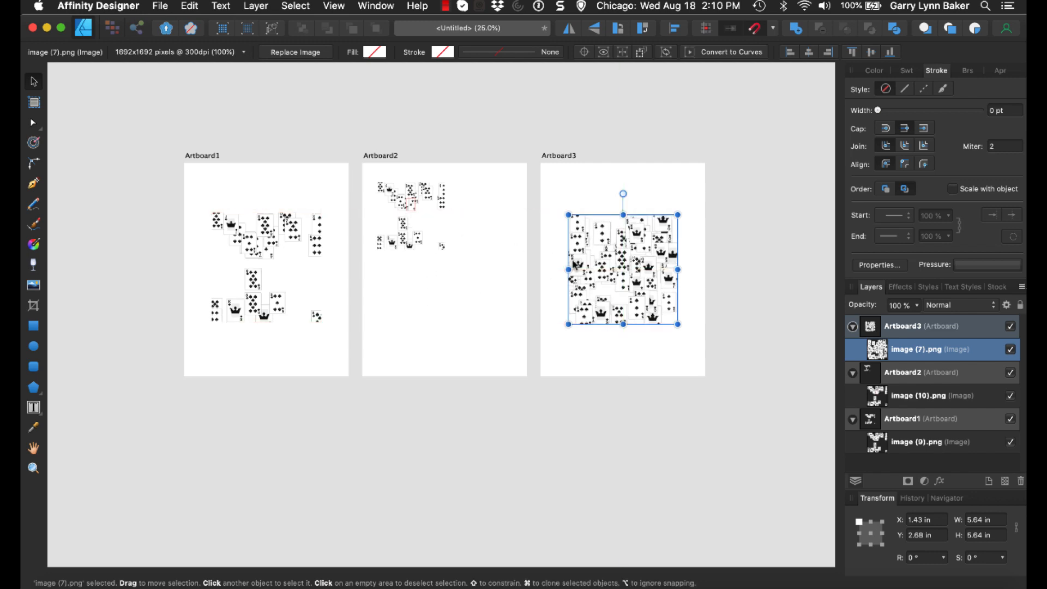
Place image (8).png on Artboard2, scaled down in the lower half beneath image (10).png.
left_click(33, 286)
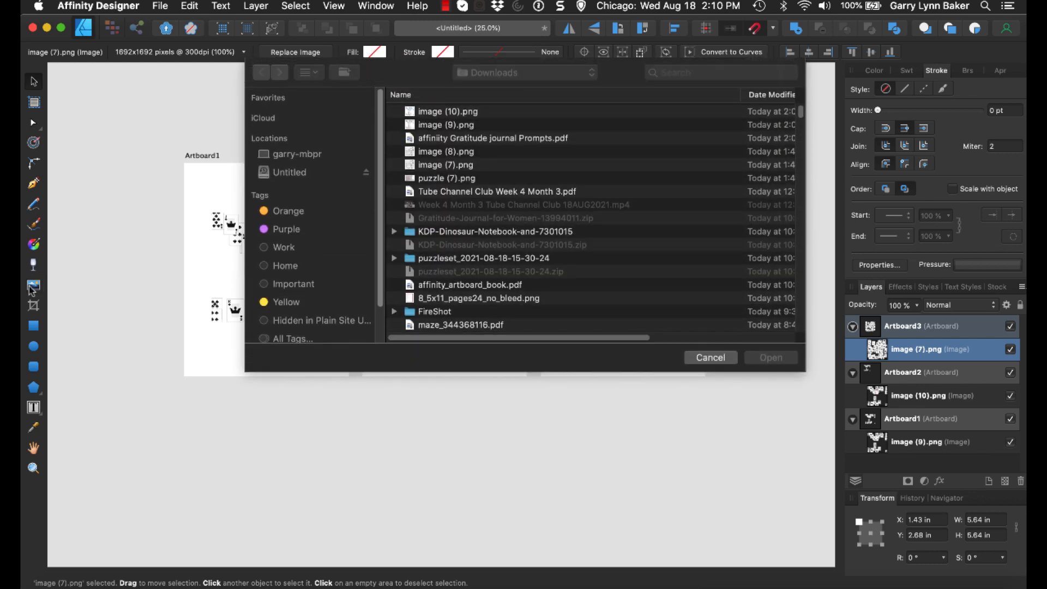
double_click(442, 151)
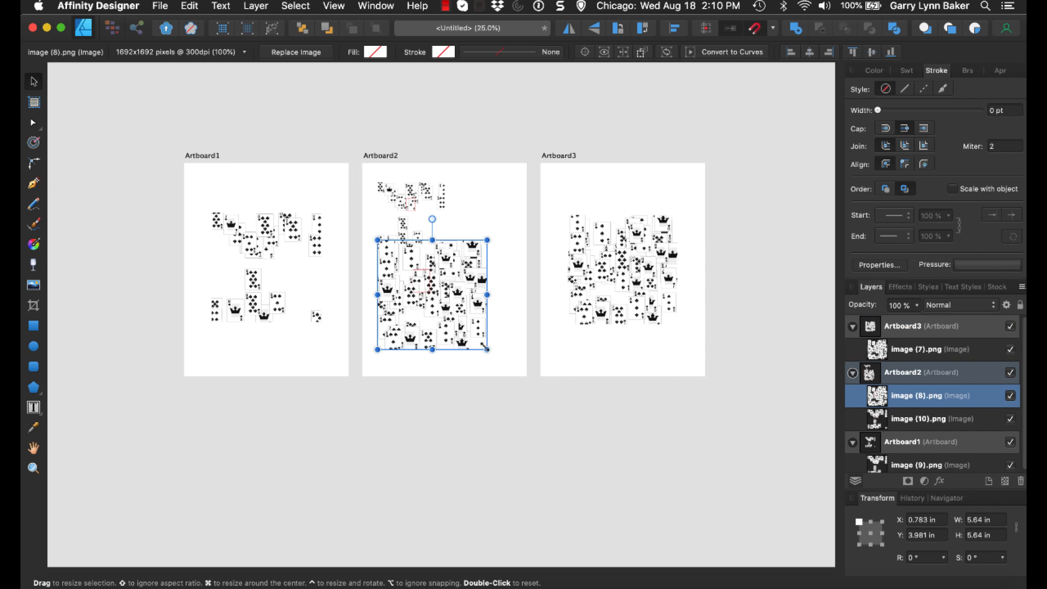
left_click_drag(483, 346, 463, 322)
Enlarge image (10).png on Artboard2 to about 4.06 in square and line it up above image (8).png.
left_click(424, 229)
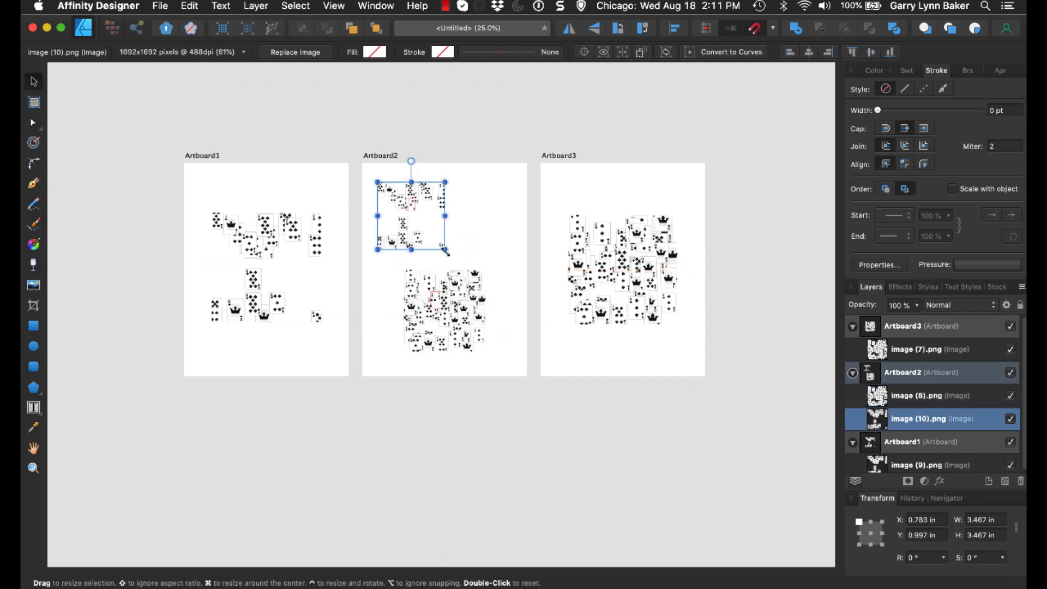
left_click_drag(446, 250, 456, 261)
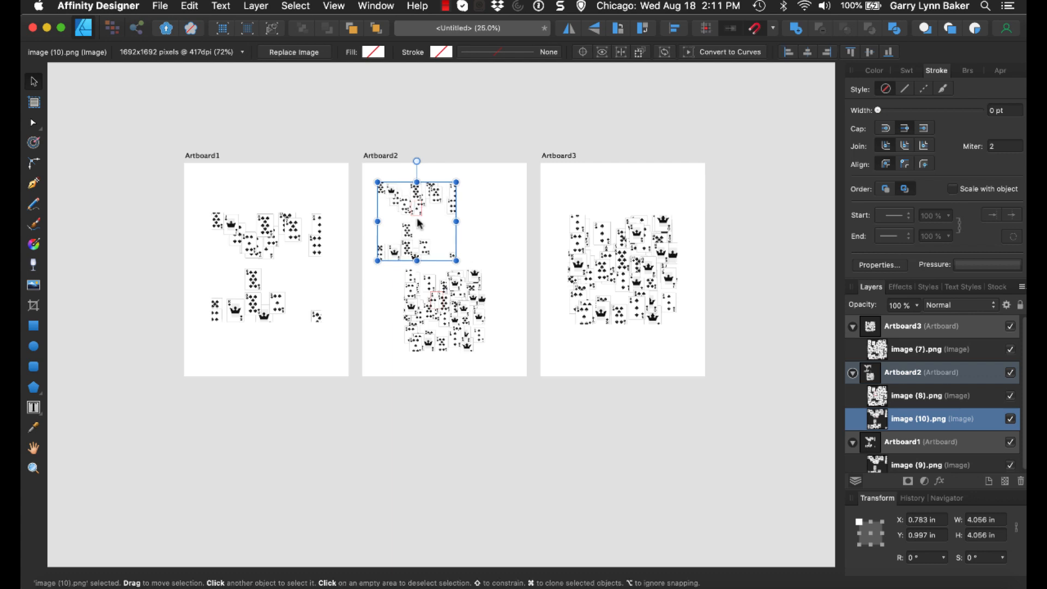
left_click_drag(419, 223, 442, 223)
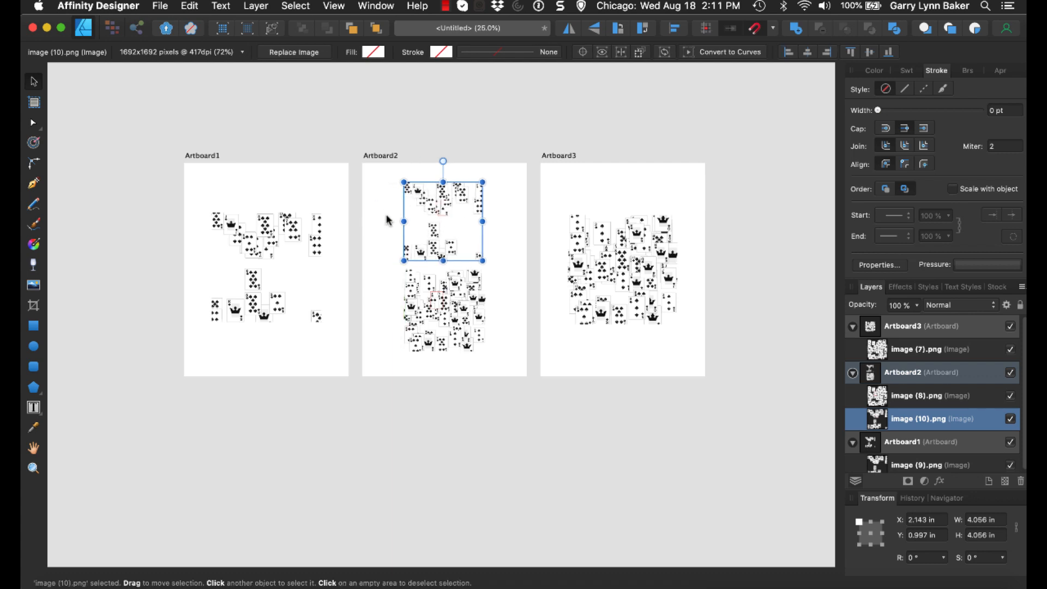
Move Artboard3 with its contents back over the boundary between Artboard1 and Artboard2, to about X 7.05 in.
left_click(557, 184)
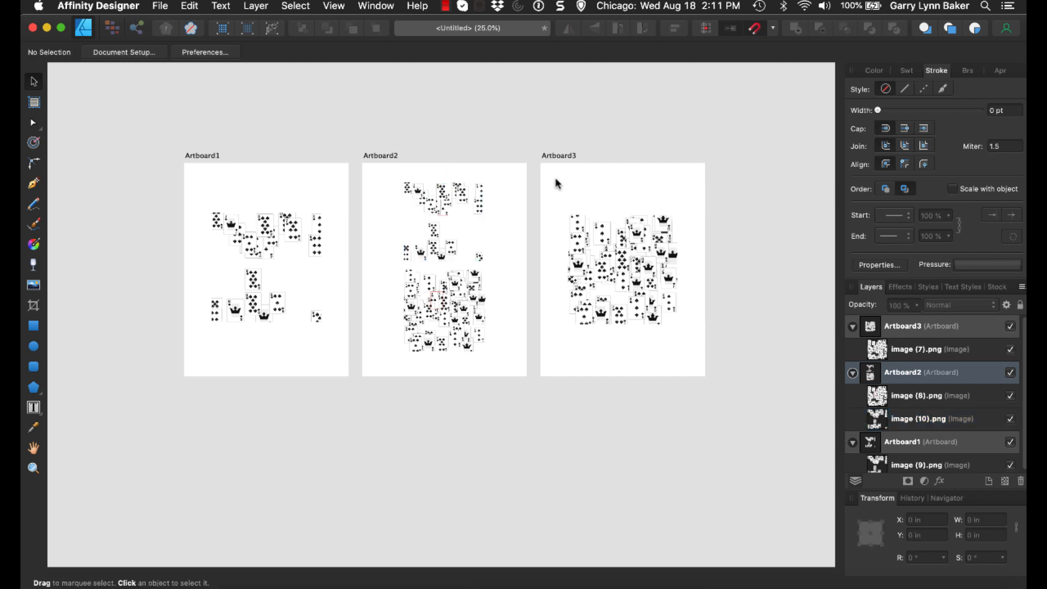
left_click(34, 104)
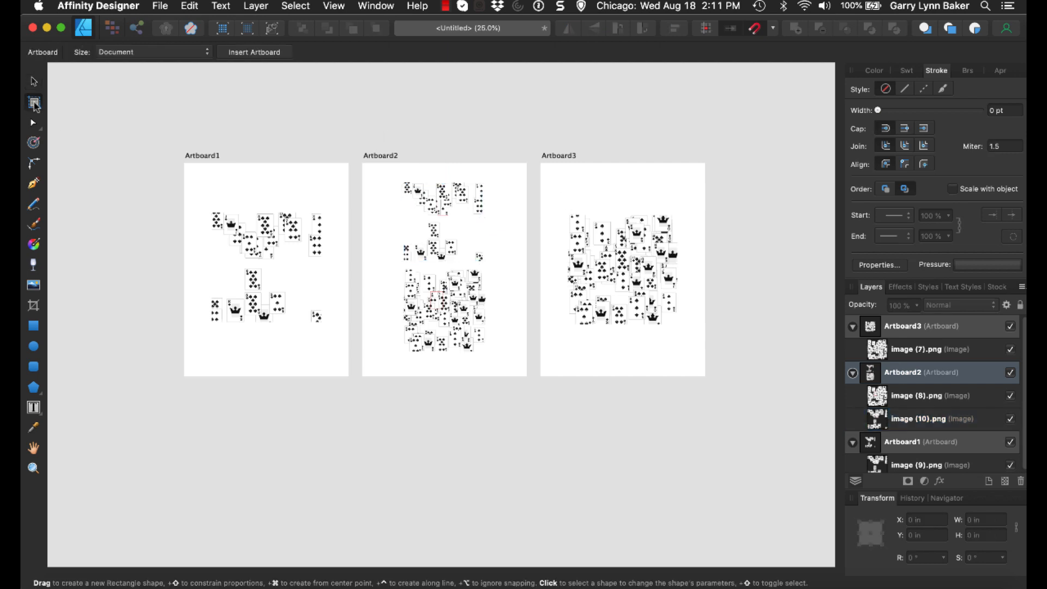
left_click(552, 169)
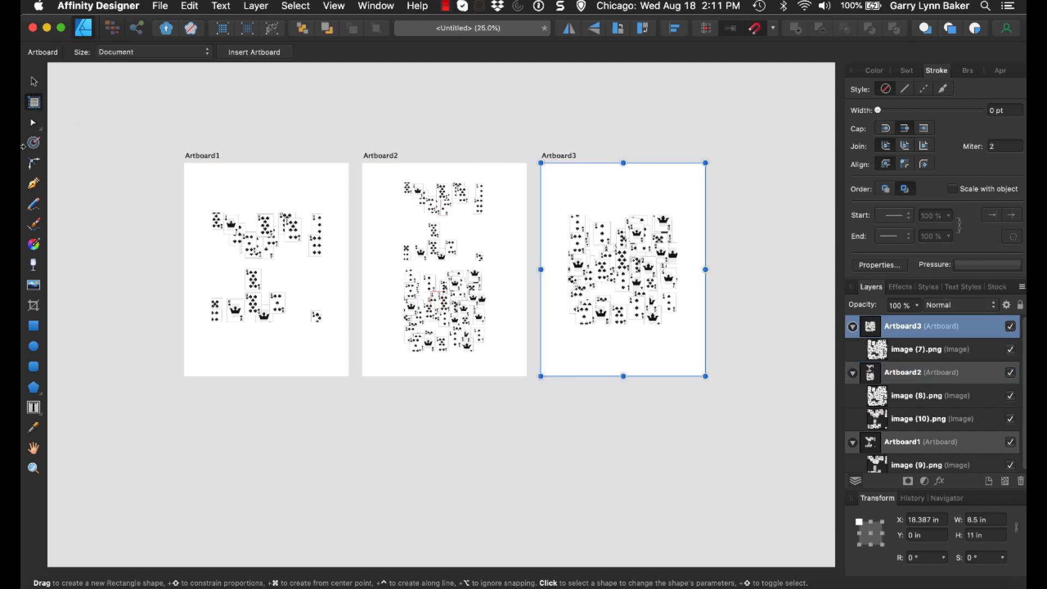
left_click(35, 82)
left_click_drag(563, 171, 346, 171)
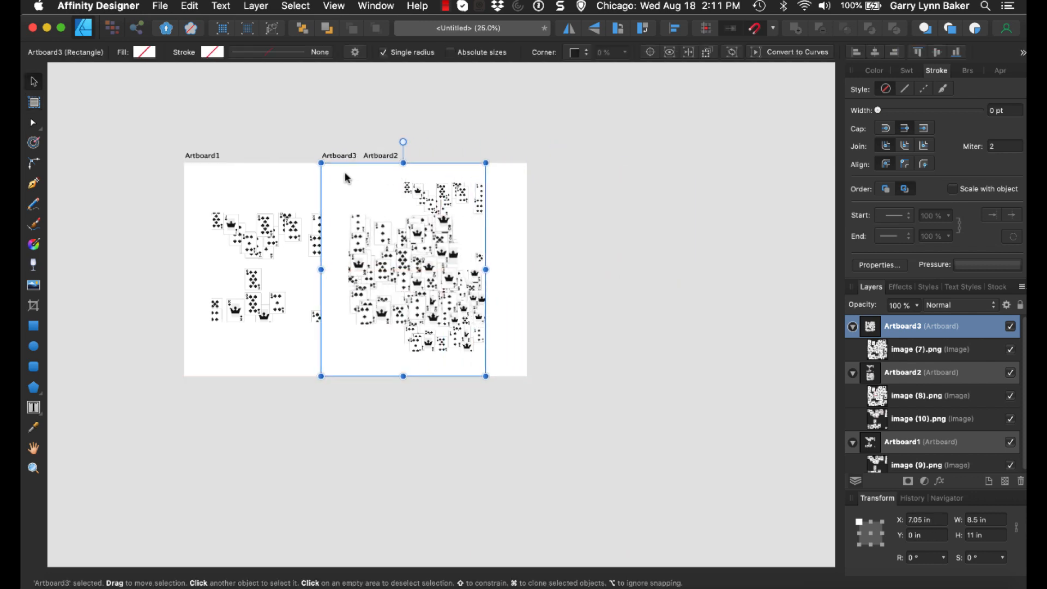
Move Artboard2 with its contents clear of Artboard3, to about X 19.72 in.
left_click(502, 175)
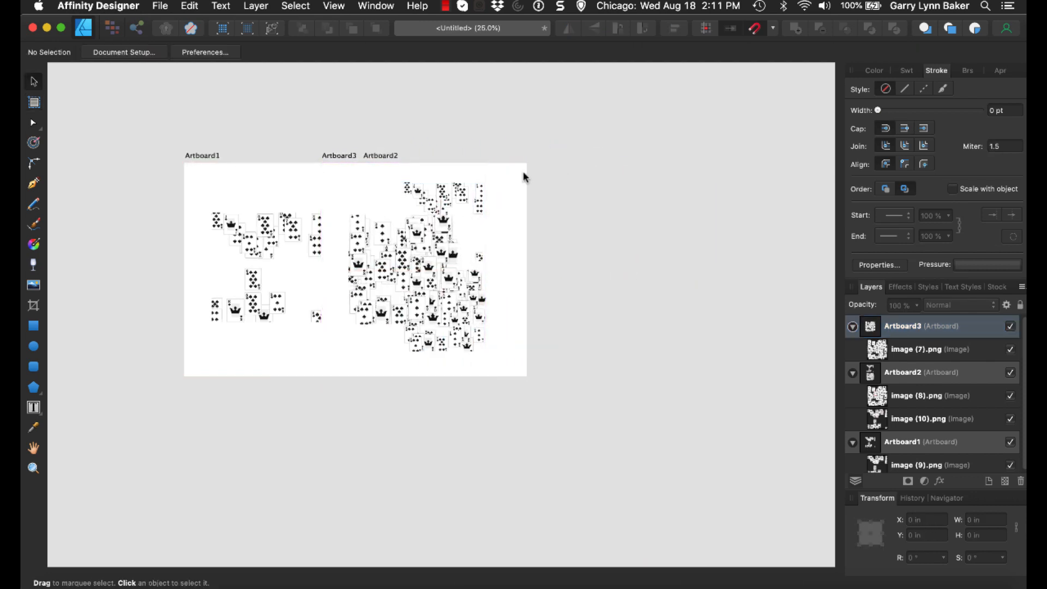
left_click(32, 104)
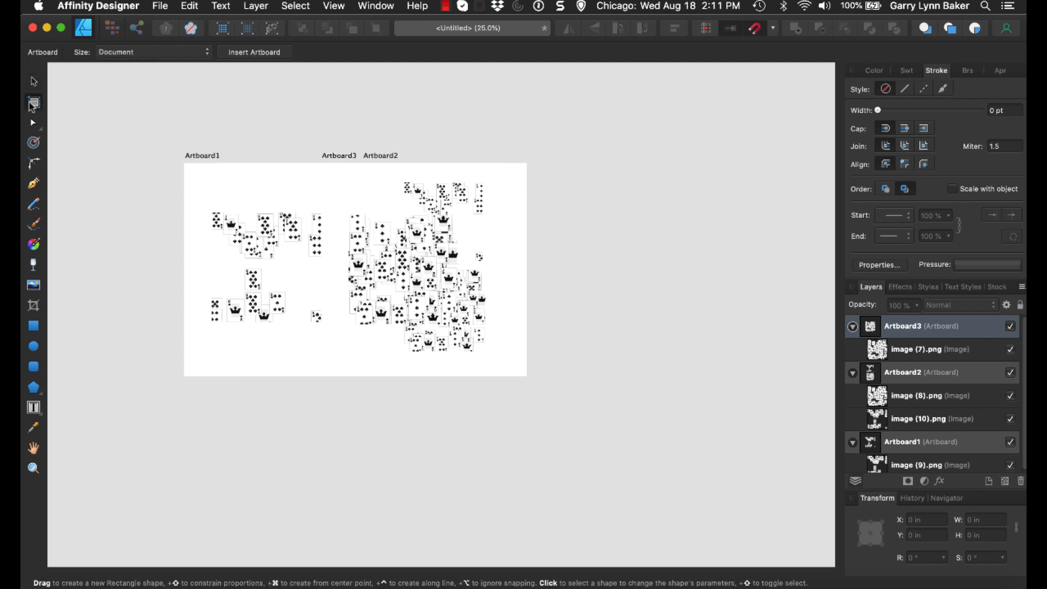
left_click(514, 174)
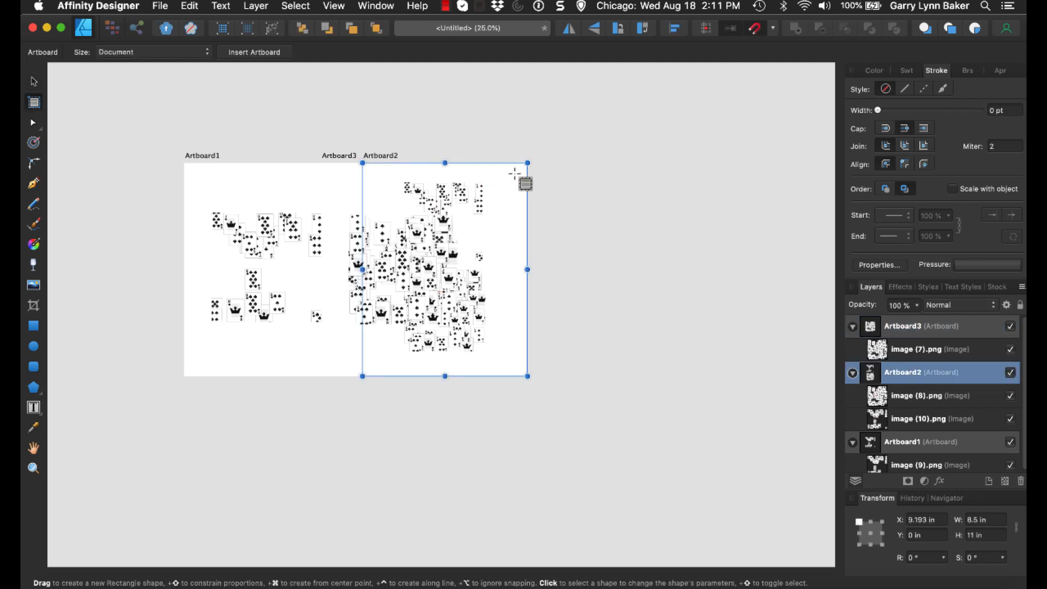
left_click(34, 81)
left_click_drag(507, 185, 711, 186)
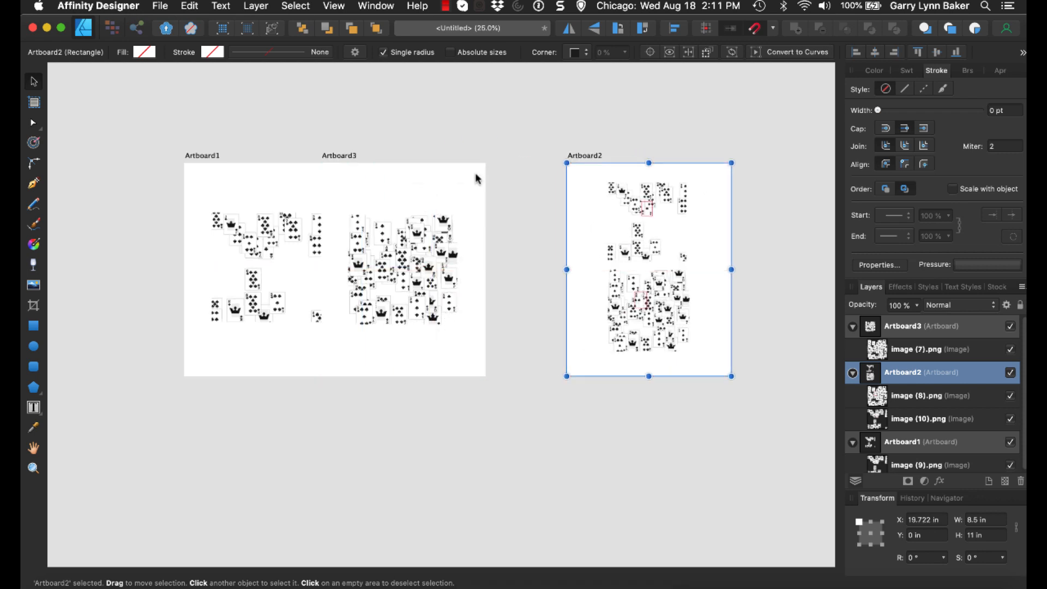
Move Artboard3 with its contents into the gap between Artboard1 and Artboard2, to about X 9.69 in.
left_click_drag(456, 182, 490, 186)
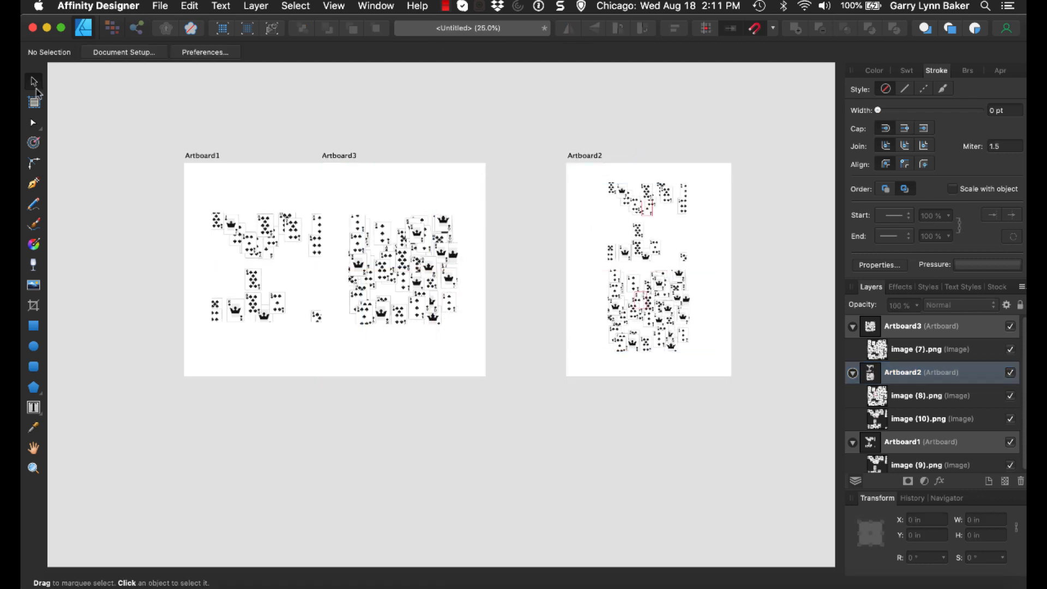
left_click(33, 103)
left_click(404, 170)
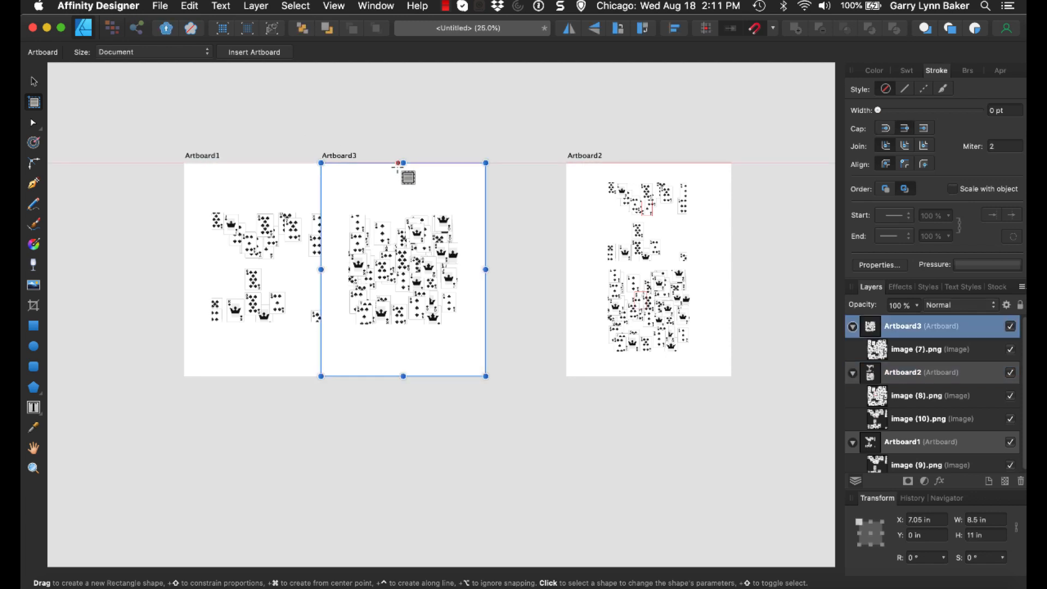
left_click(34, 81)
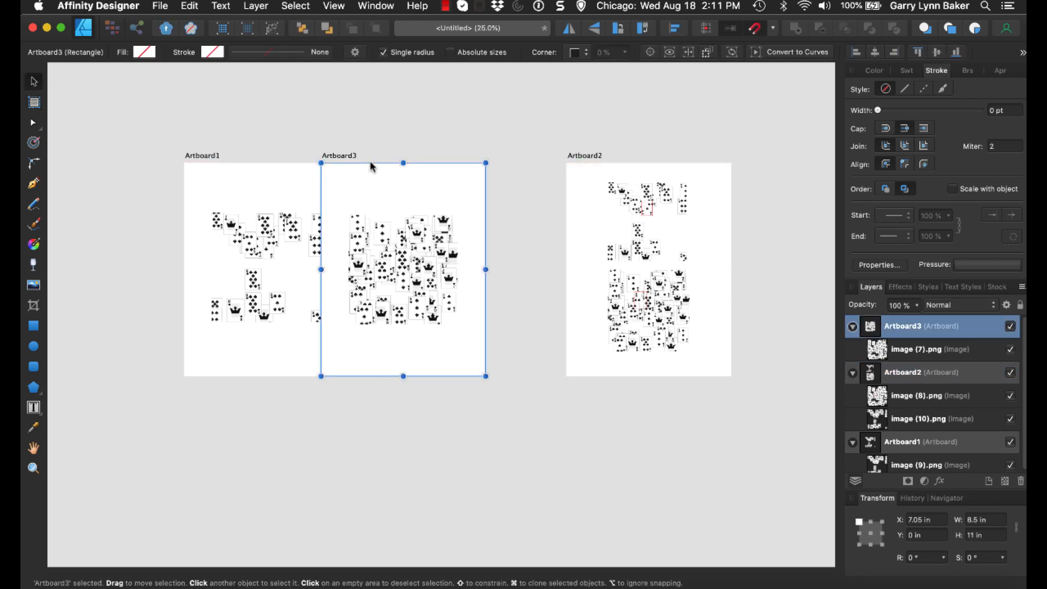
left_click_drag(372, 170, 423, 171)
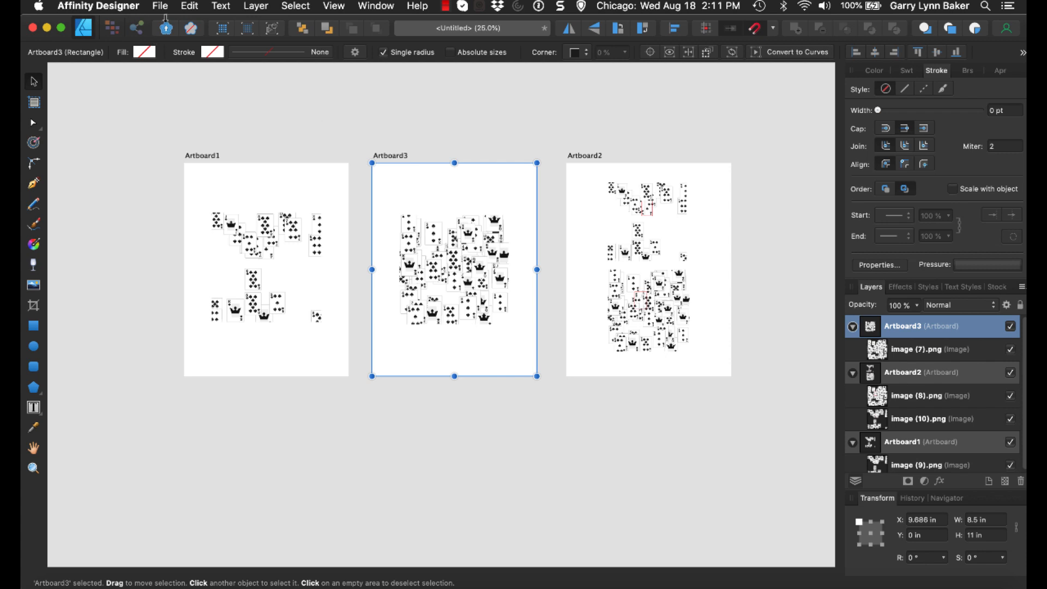
Export the whole document with the PDF (for print) preset to Downloads as "search it find it affinity puzzle".
left_click(160, 6)
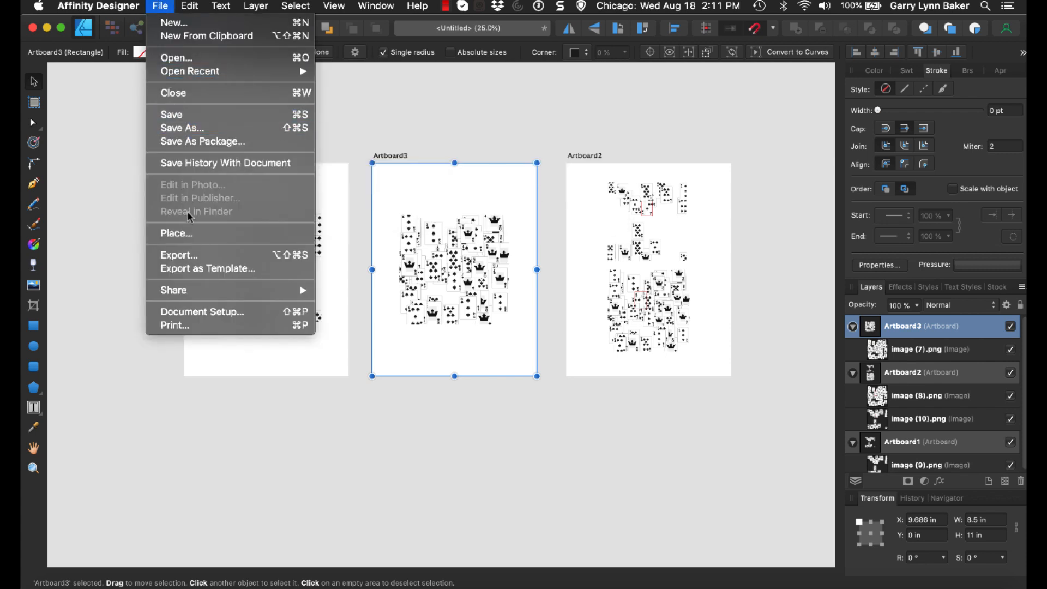
left_click(191, 255)
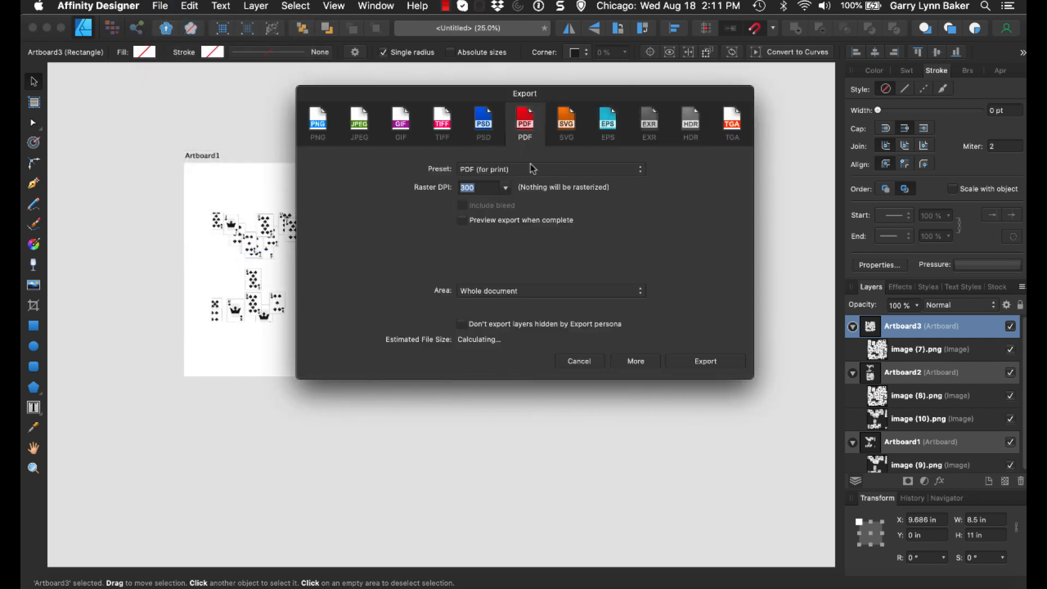
left_click(580, 291)
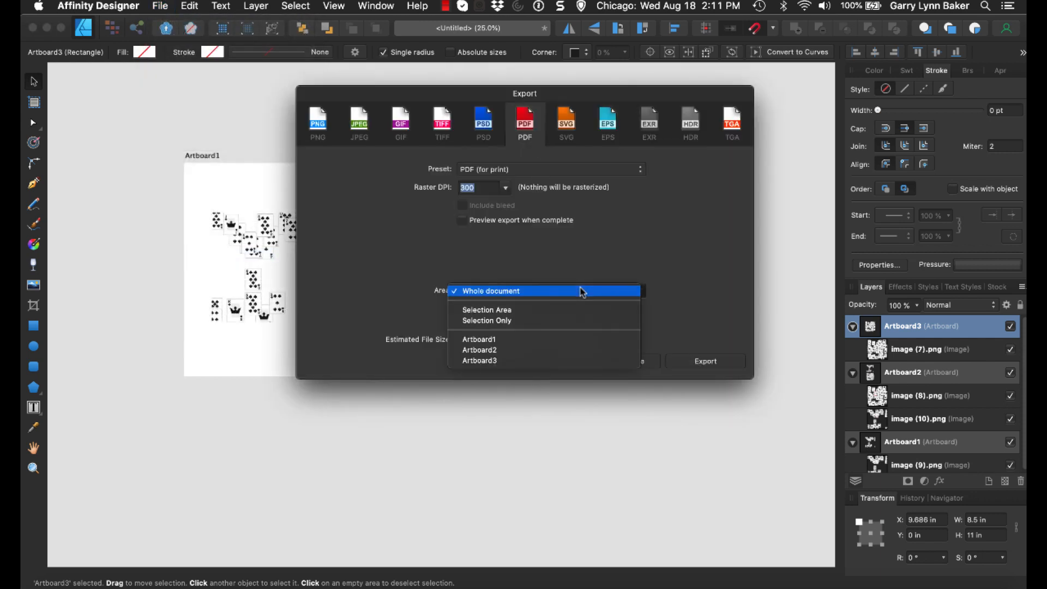
left_click(528, 295)
left_click(703, 362)
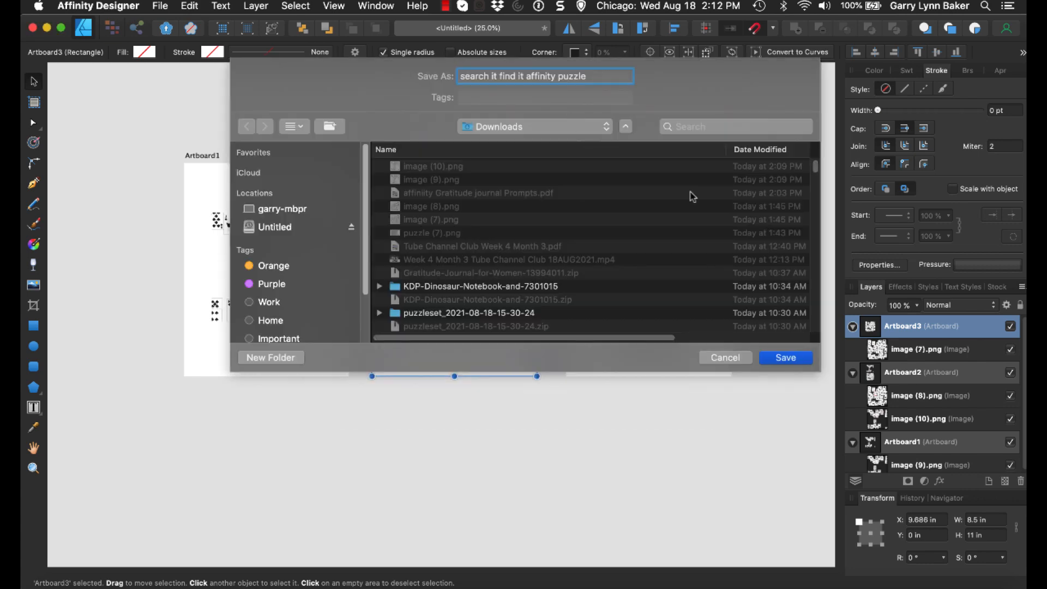
left_click(782, 358)
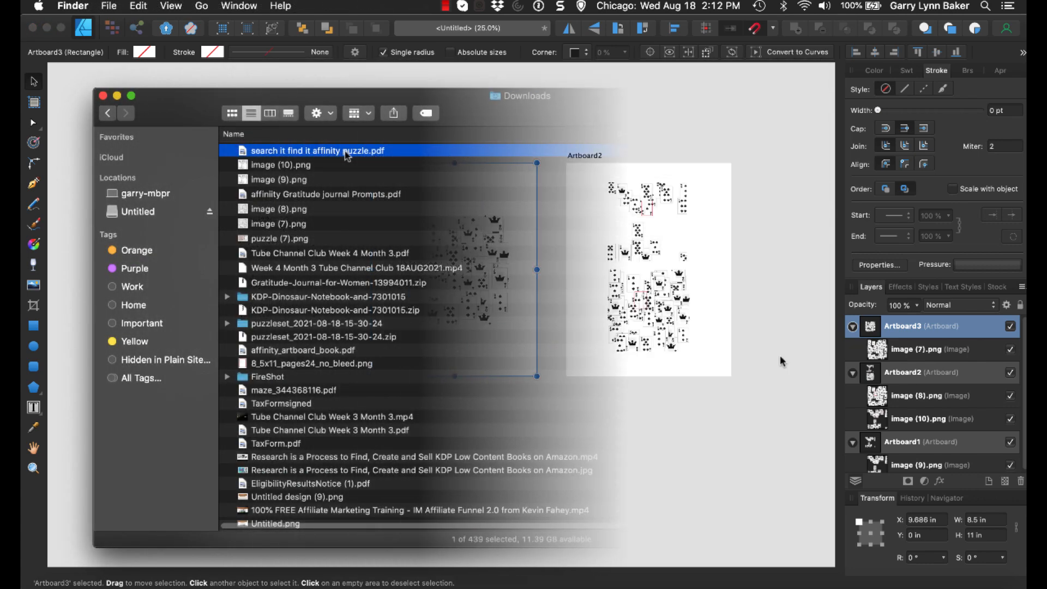
Open the exported puzzle PDF in Preview and examine the order of its pages.
double_click(345, 155)
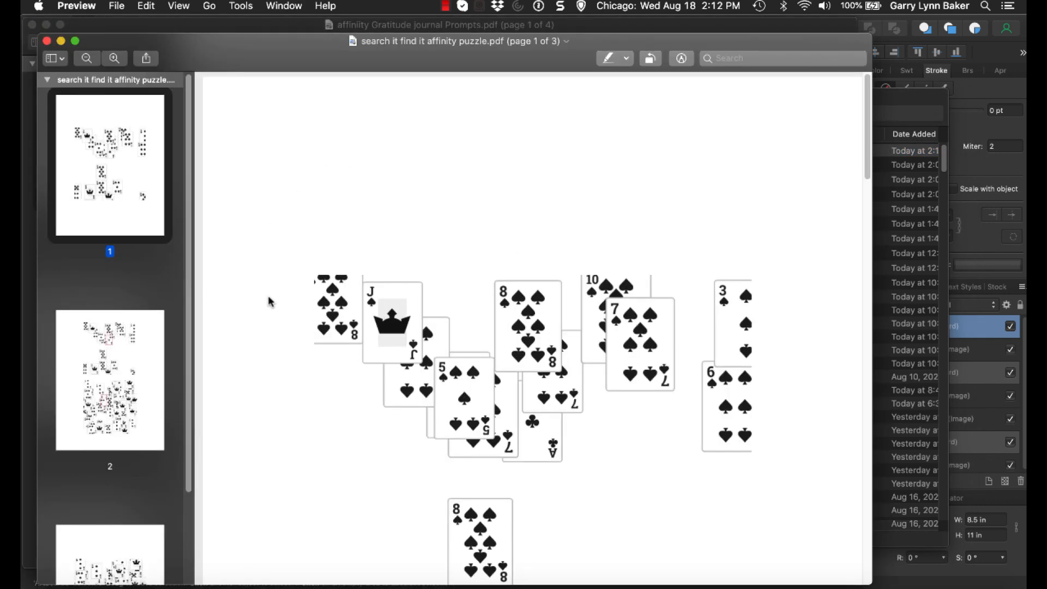
left_click(96, 60)
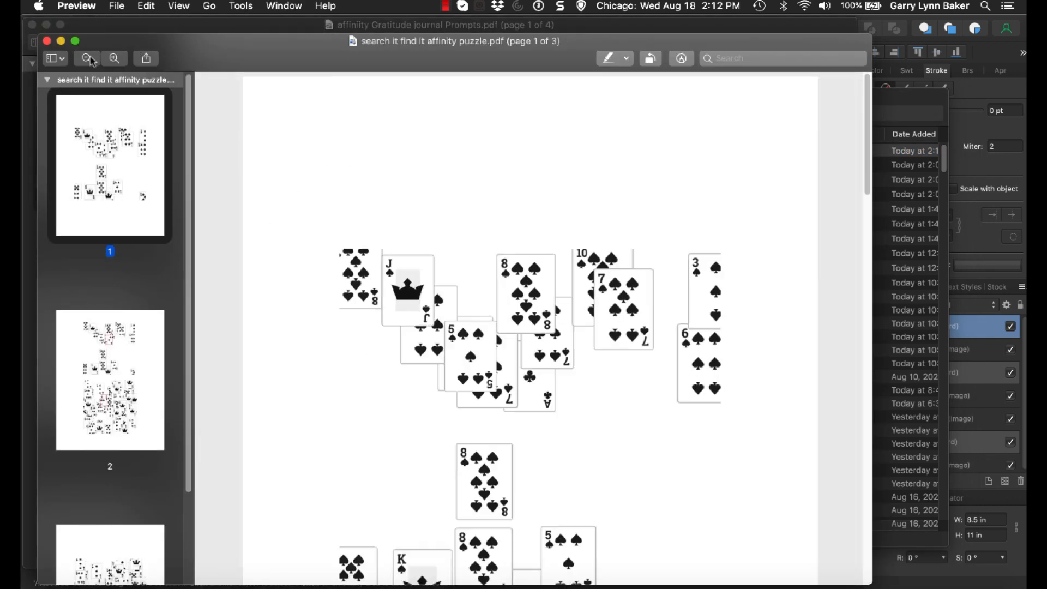
left_click(94, 60)
left_click(93, 60)
left_click(92, 60)
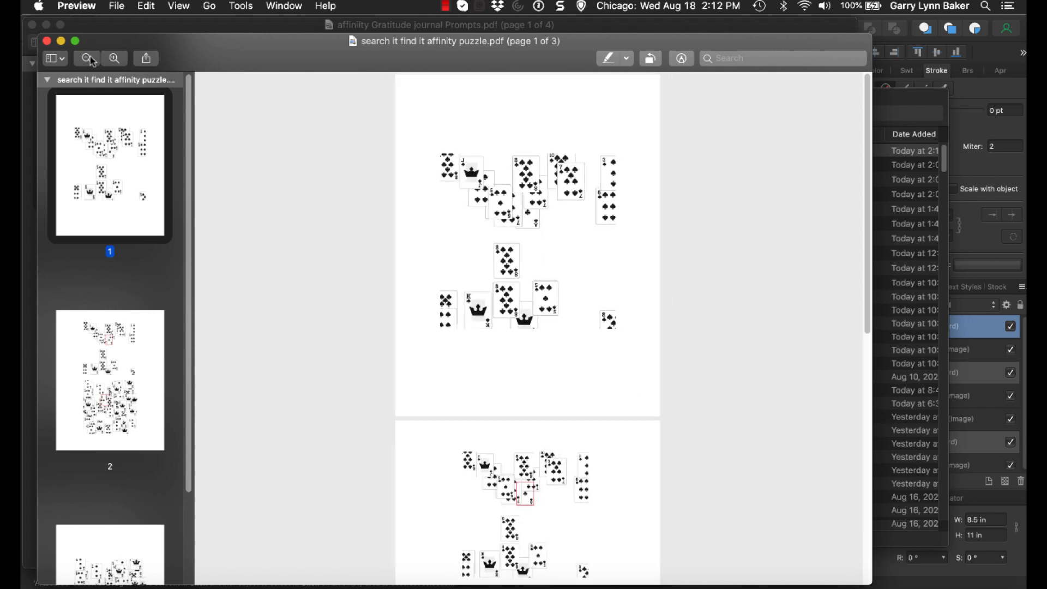
scroll(693, 330, "down", 10)
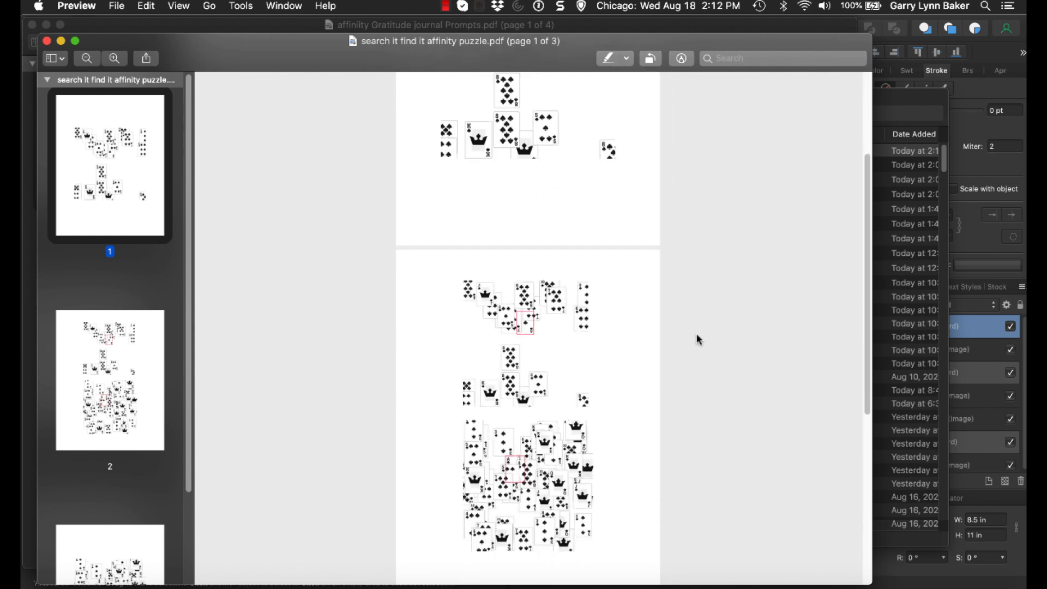
scroll(697, 336, "up", 10)
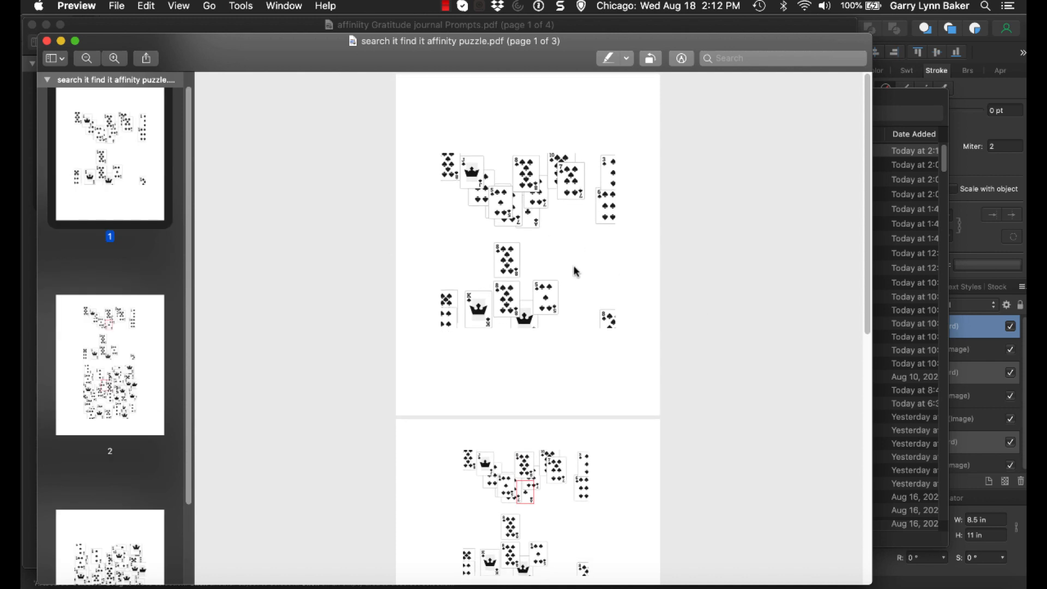
scroll(575, 271, "down", 10)
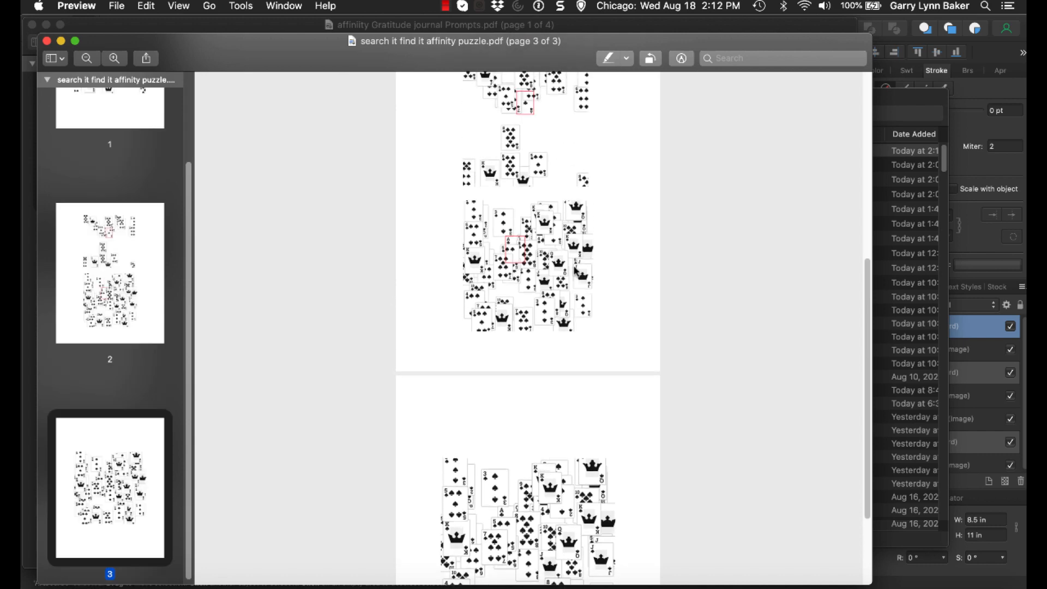
scroll(575, 271, "up", 5)
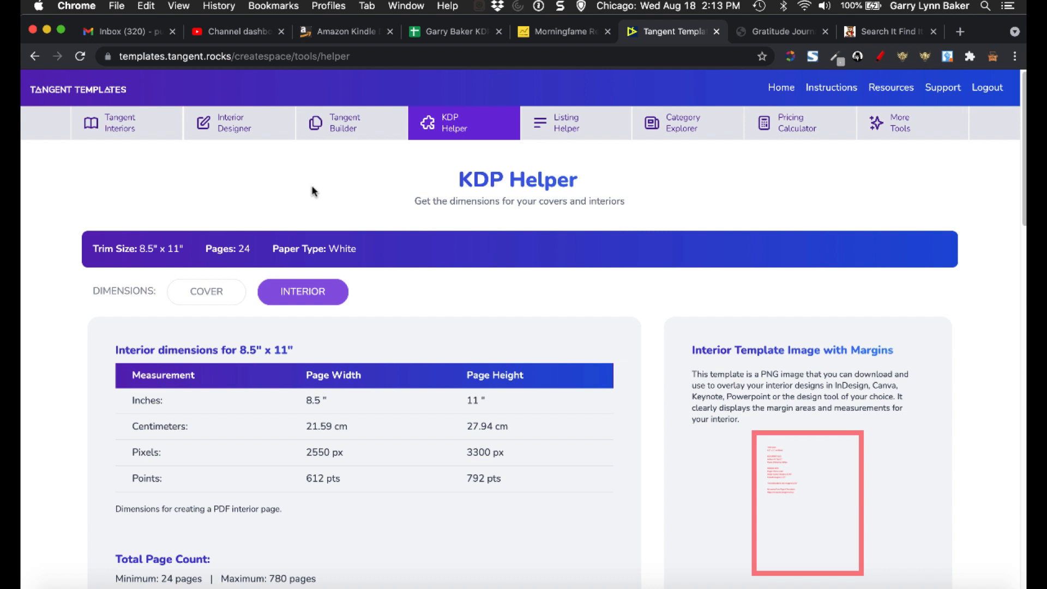
In Chrome, upload "search it find it affinity puzzle.pdf" from Downloads to Tangent Builder and import all its pages for both sides.
left_click(338, 129)
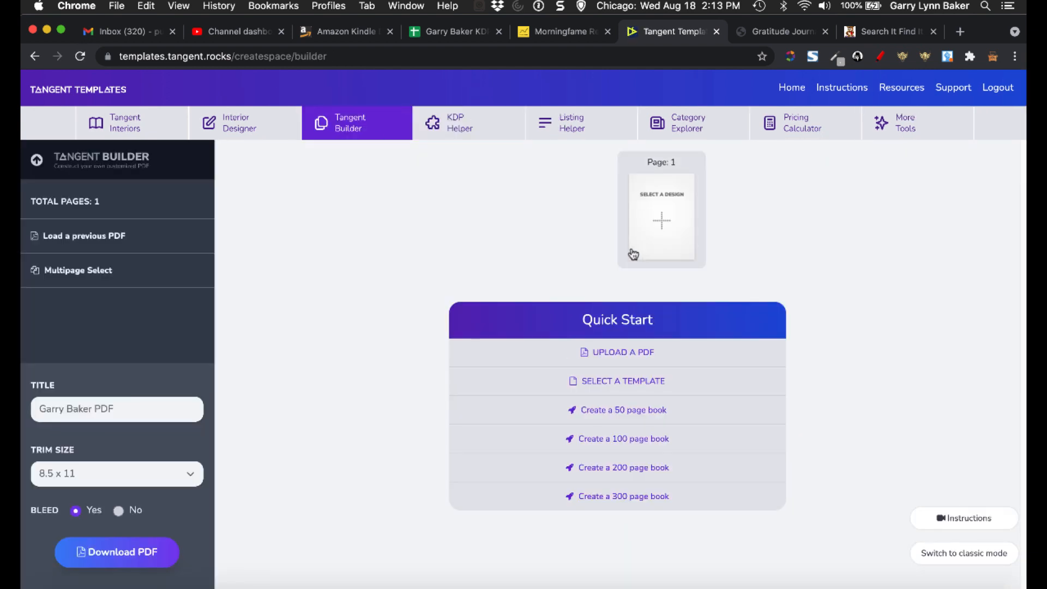
left_click(623, 353)
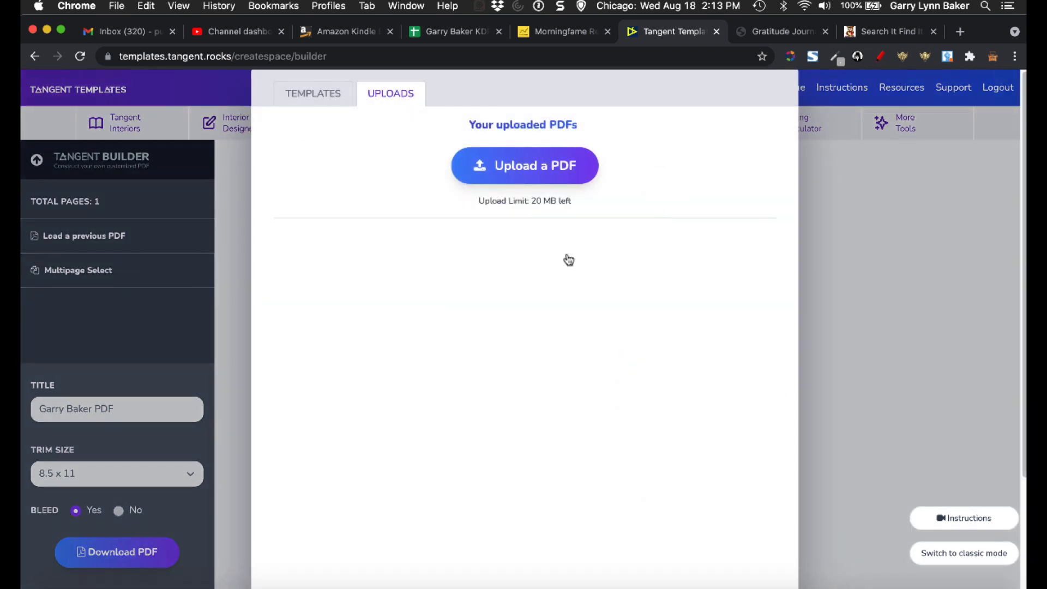
left_click(524, 166)
left_click(512, 82)
left_click(493, 162)
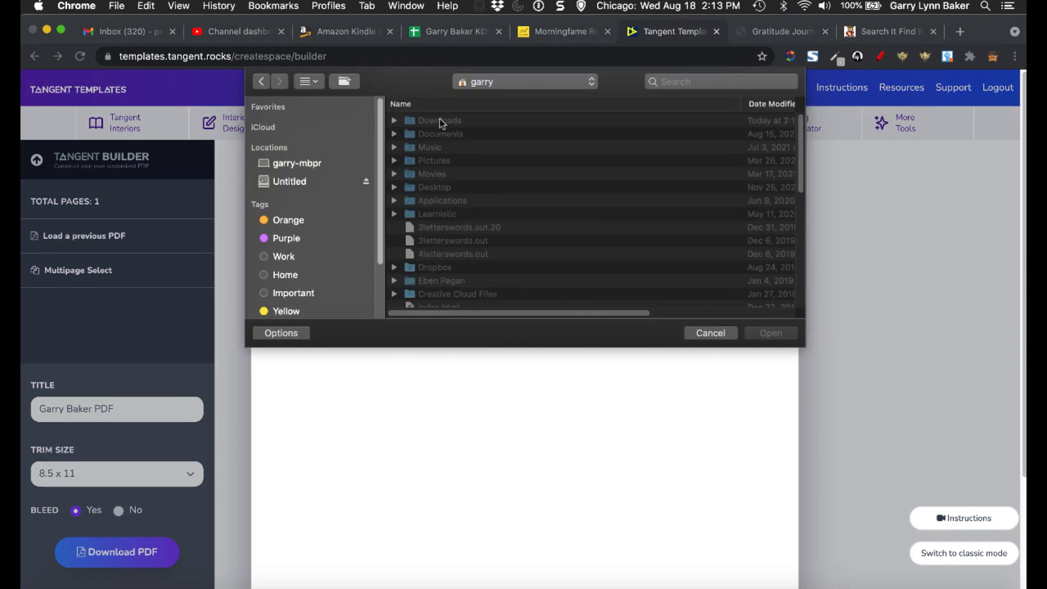
double_click(439, 120)
left_click(469, 122)
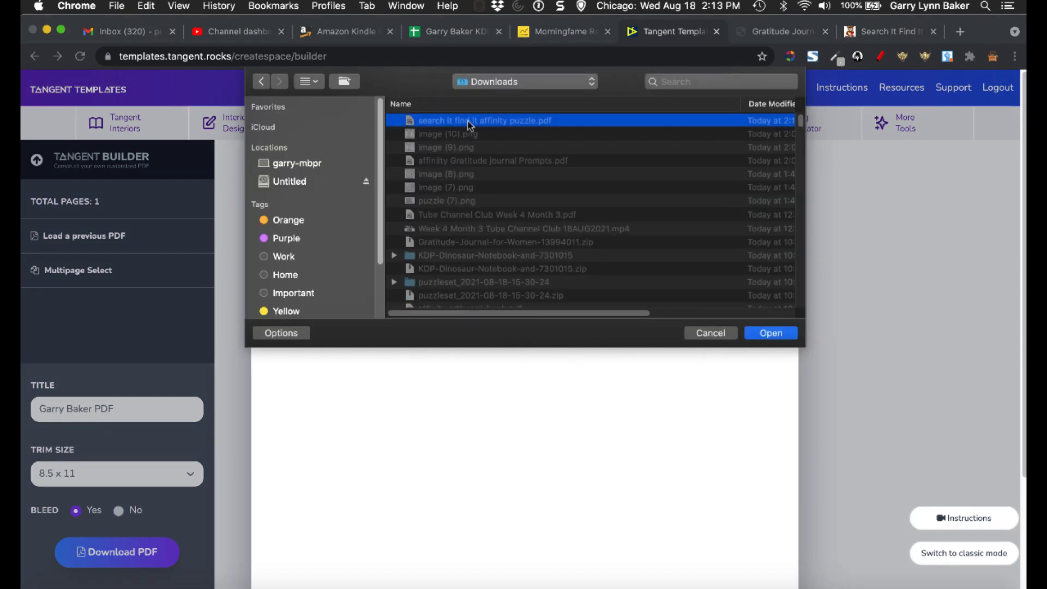
double_click(469, 121)
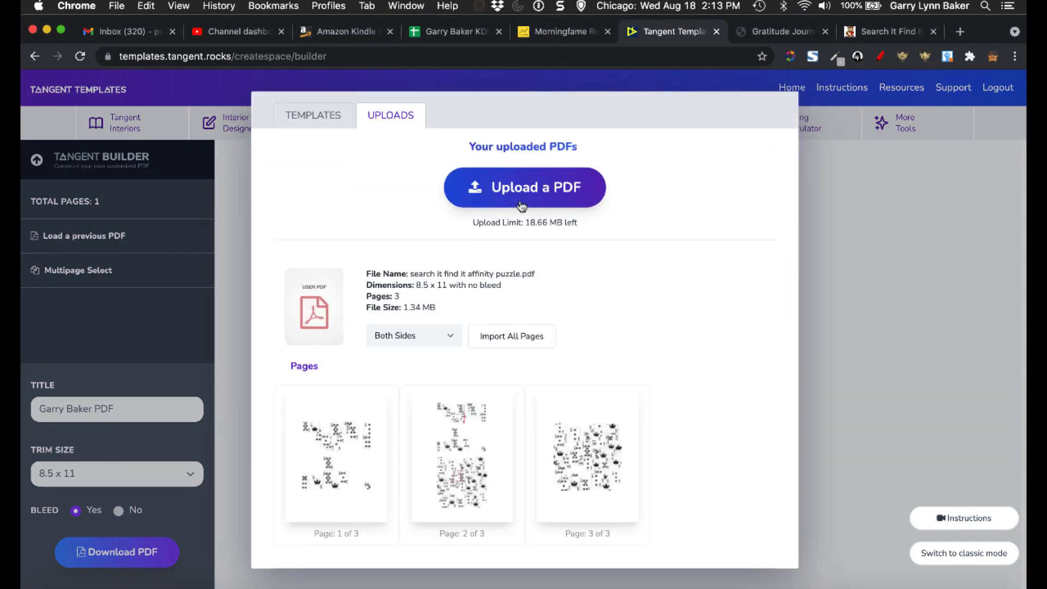
left_click(513, 336)
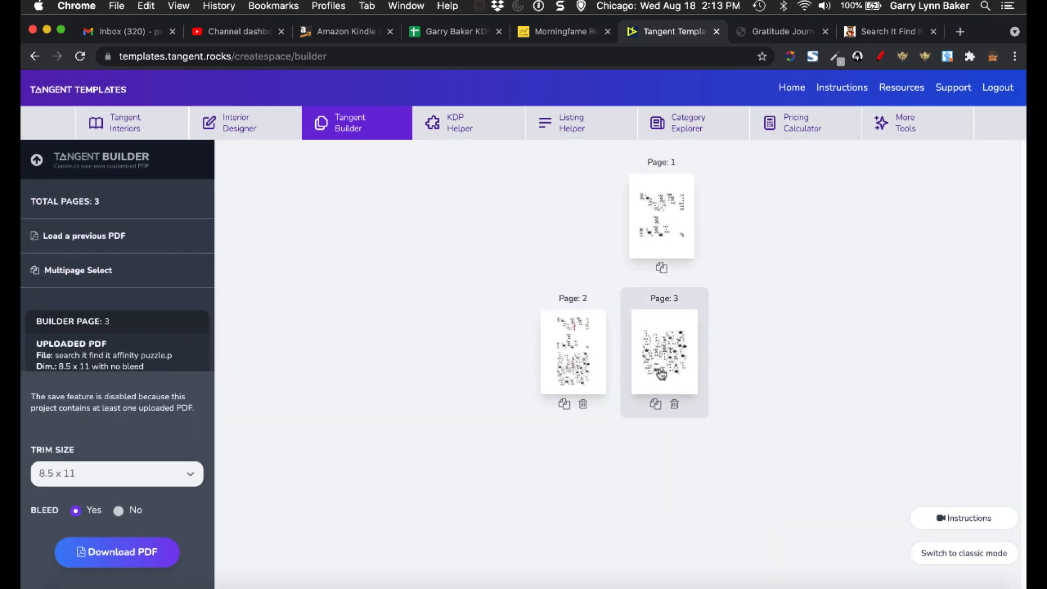
Move the puzzle on page 3 ahead of the solutions page and download the reordered book as a PDF.
left_click_drag(661, 374, 568, 367)
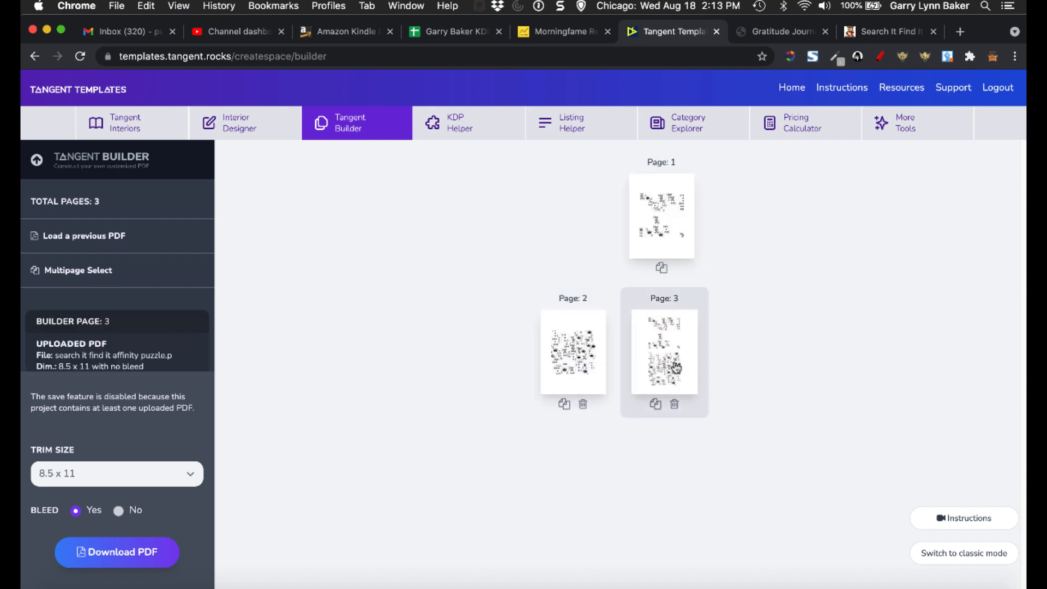
left_click(122, 562)
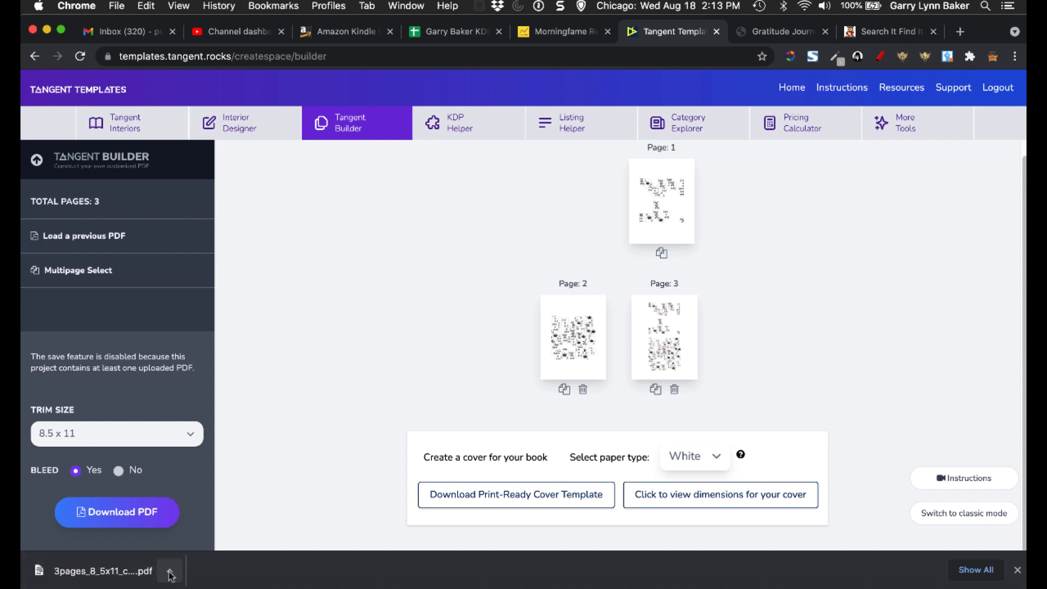
Open the downloaded PDF at 33% zoom and check the order of its pages.
left_click(169, 571)
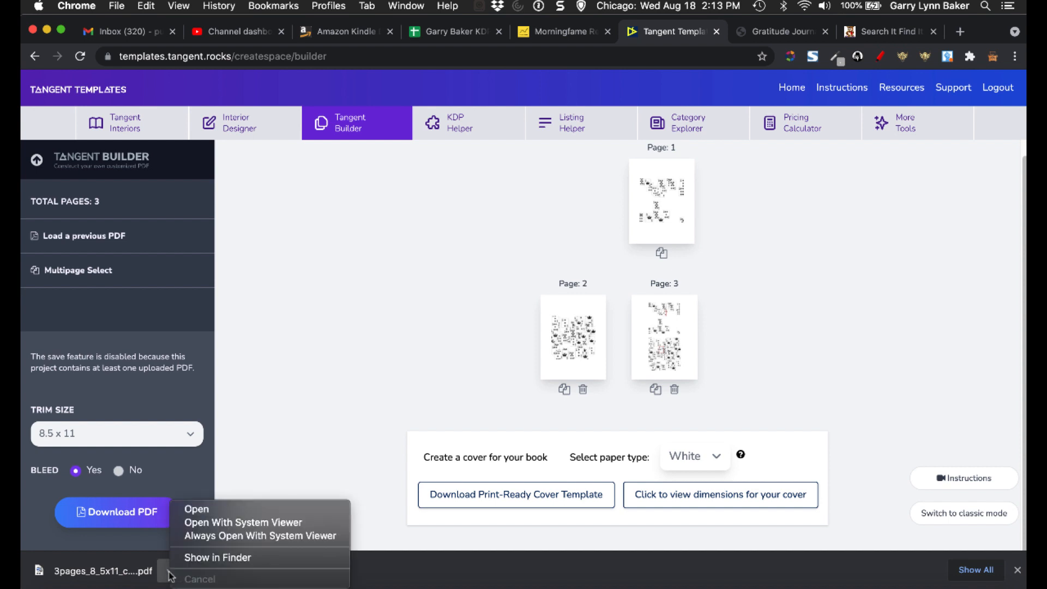
left_click(223, 512)
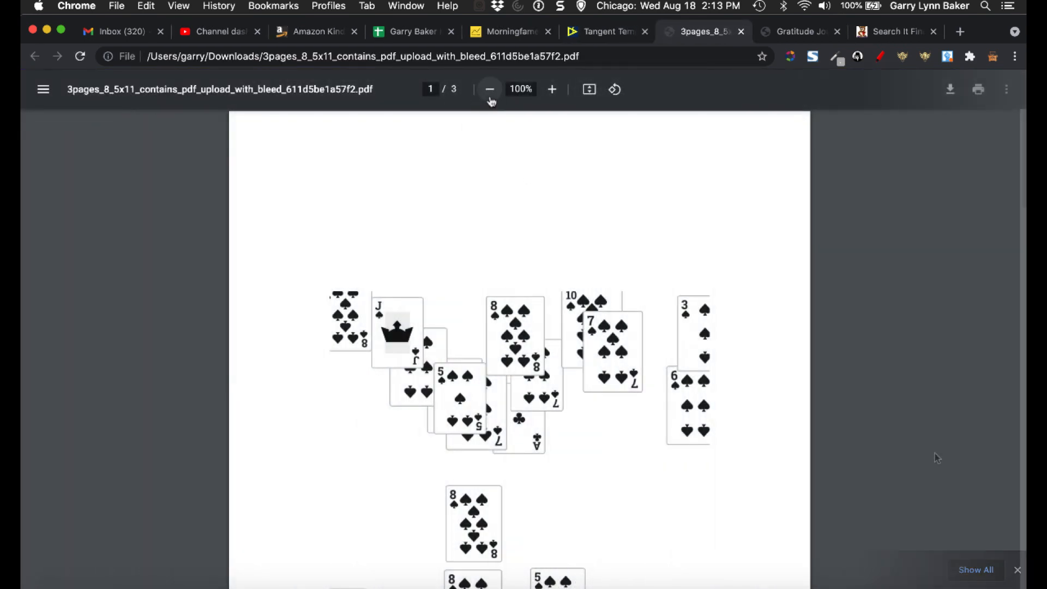
left_click(489, 94)
left_click(490, 94)
left_click(489, 94)
left_click(490, 94)
left_click(490, 94)
left_click(490, 94)
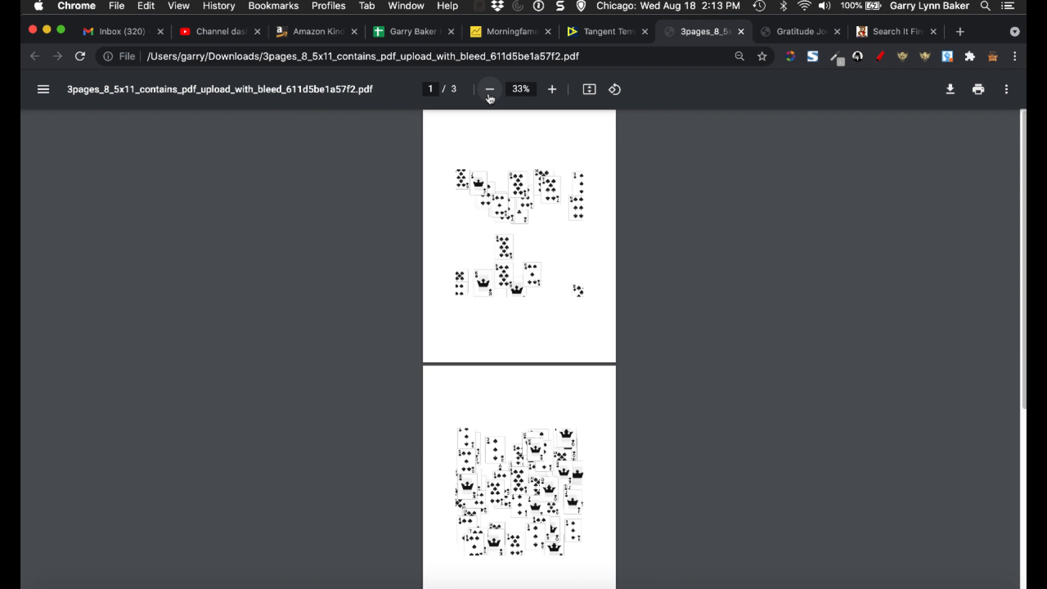
scroll(559, 409, "down", 5)
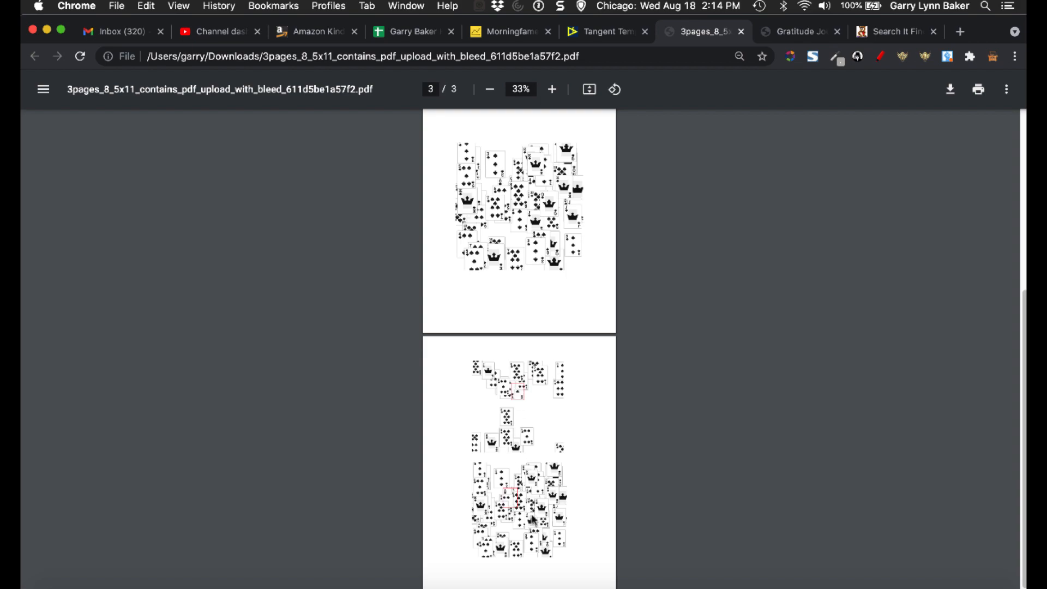
scroll(536, 468, "up", 3)
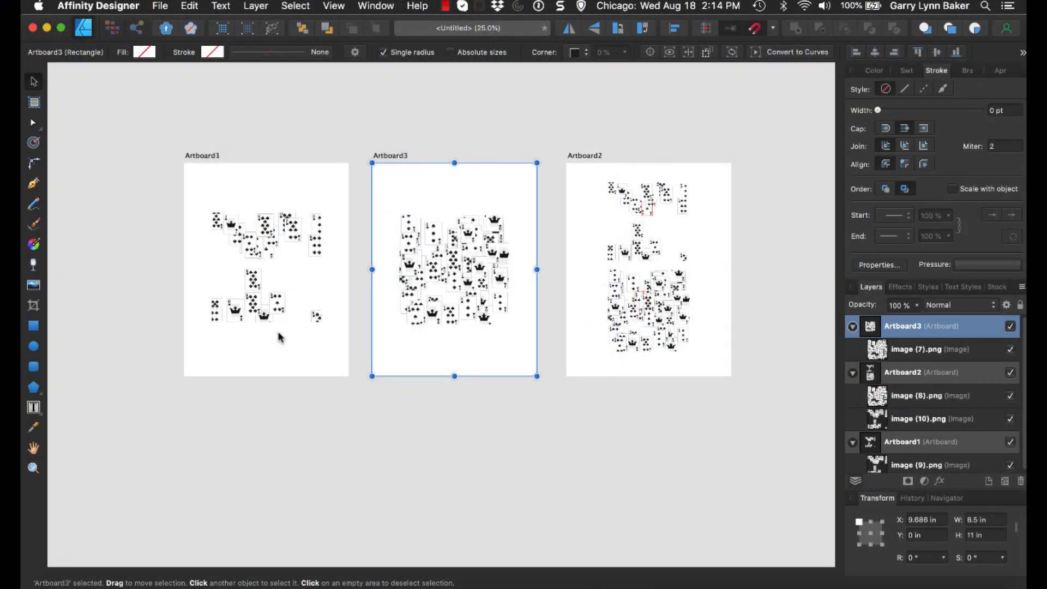
Add a text frame about 3.6 × 0.65 in above the puzzle on Artboard1 reading "PUZZLE 1".
key("super+plus")
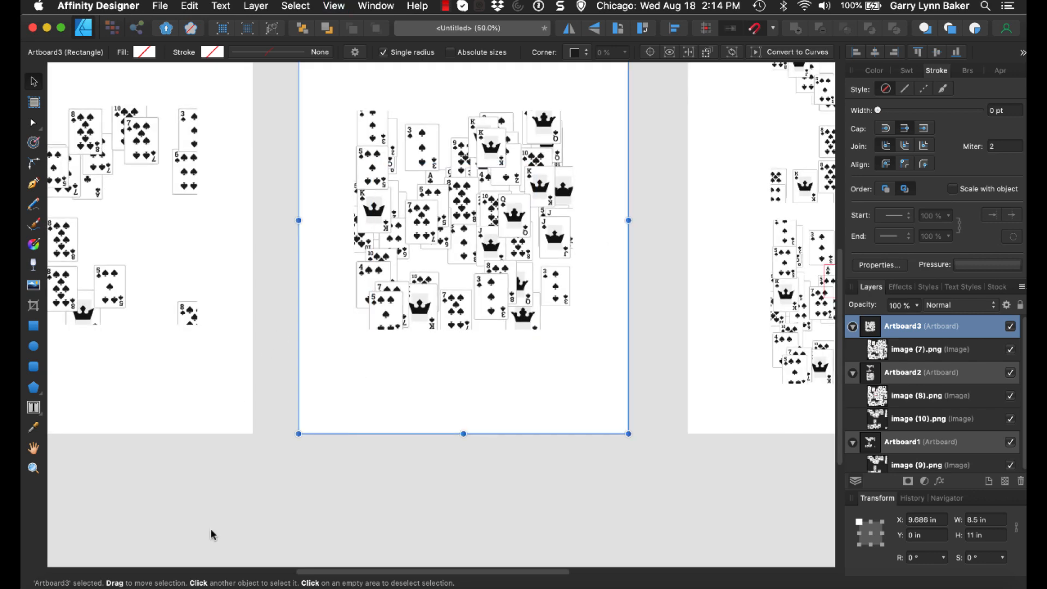
scroll(211, 534, "left", 5)
scroll(212, 534, "up", 4)
scroll(212, 534, "right", 2)
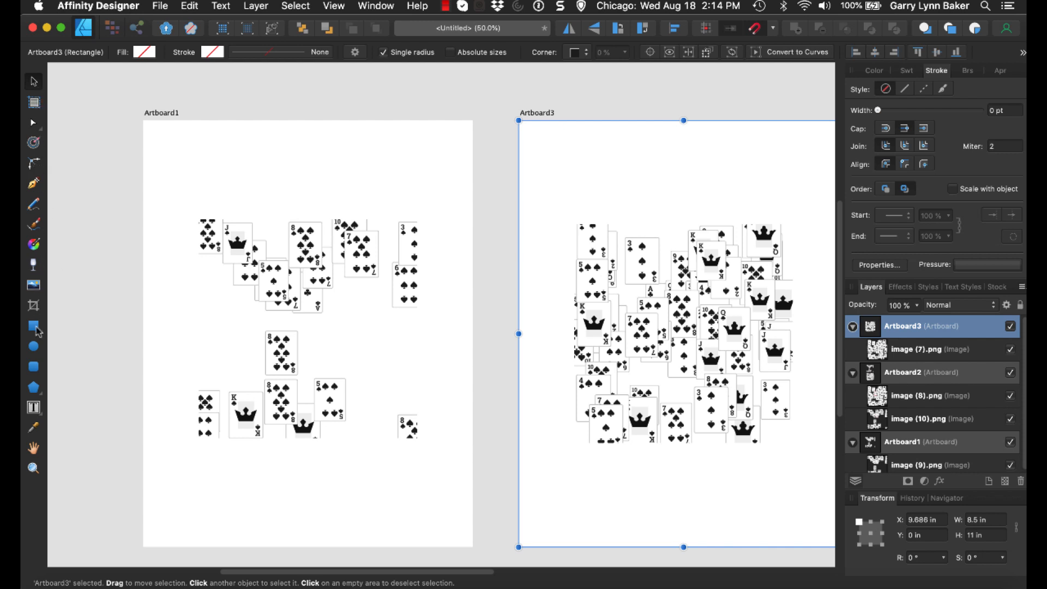
left_click(33, 407)
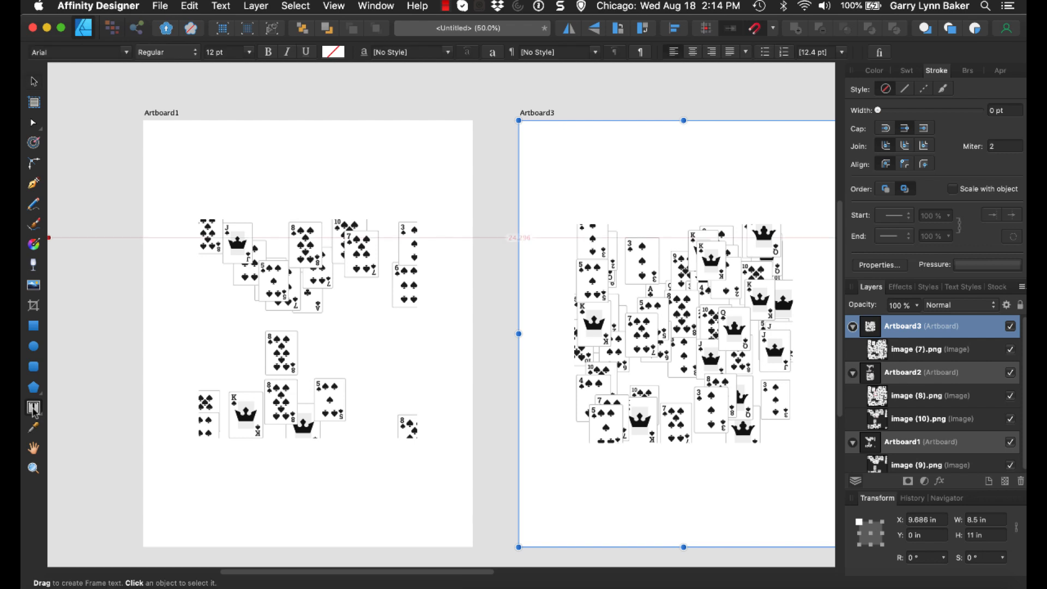
left_click(238, 157)
left_click_drag(238, 157, 378, 184)
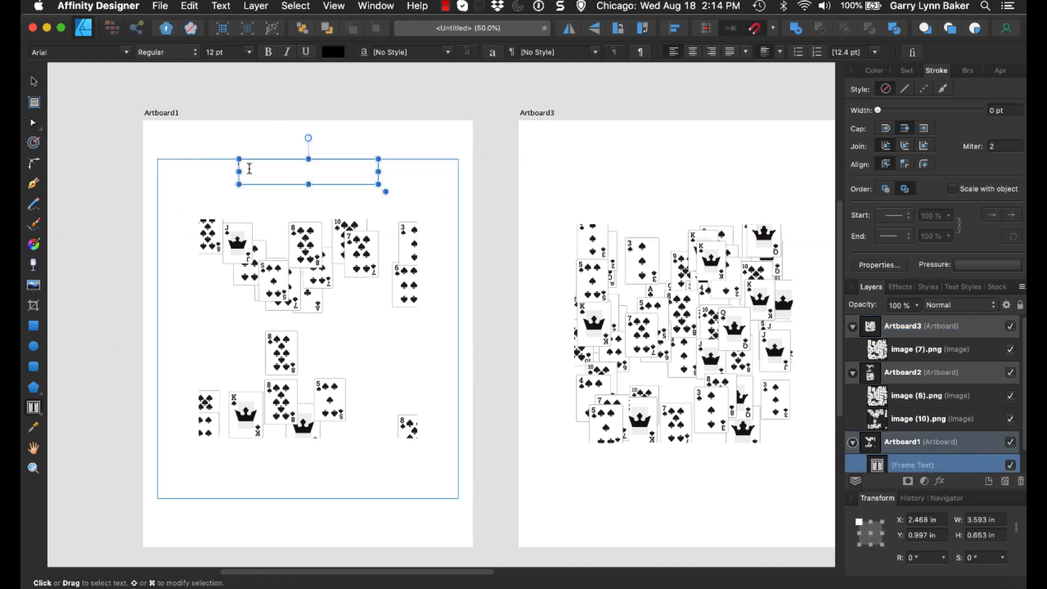
type("PUZZL")
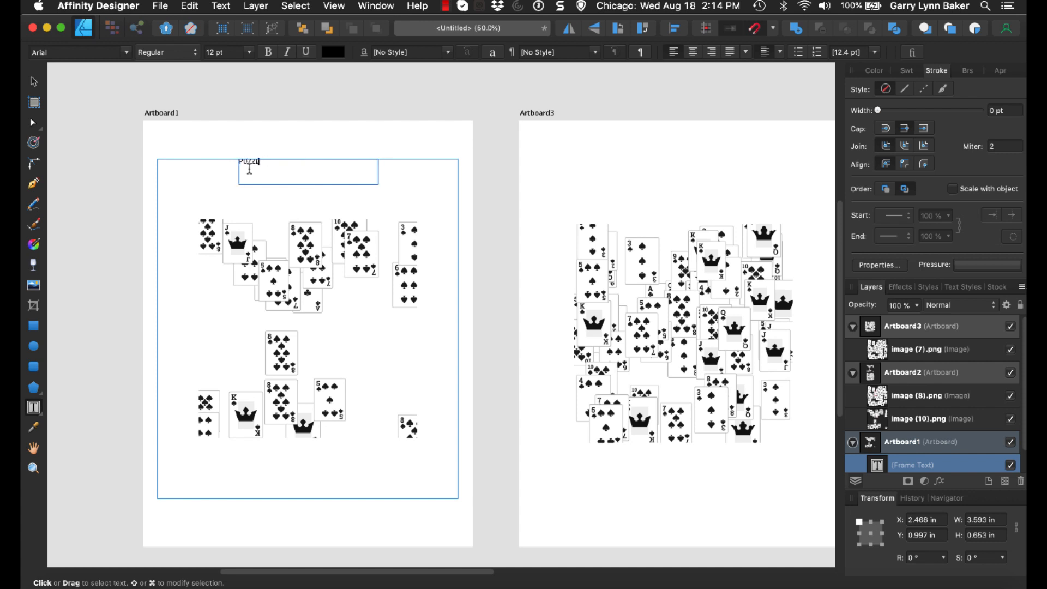
type("E 1")
Set the PUZZLE 1 title to 30 pt, shrink its frame to about 2.16 × 0.38 in, and place it just above the puzzle.
key("super+a")
left_click(249, 52)
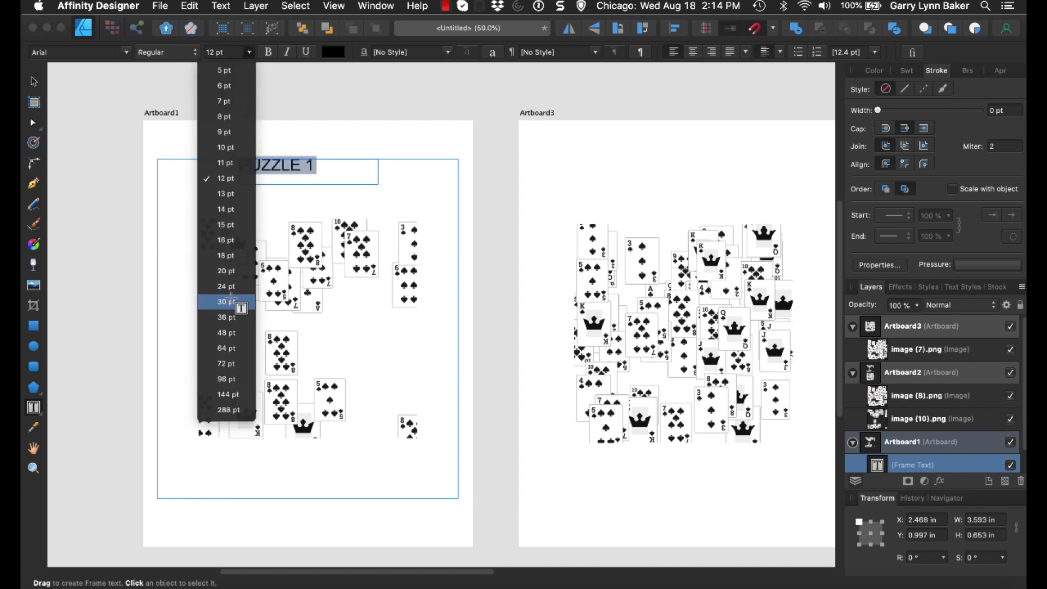
left_click(226, 301)
left_click_drag(377, 185, 328, 187)
left_click(33, 81)
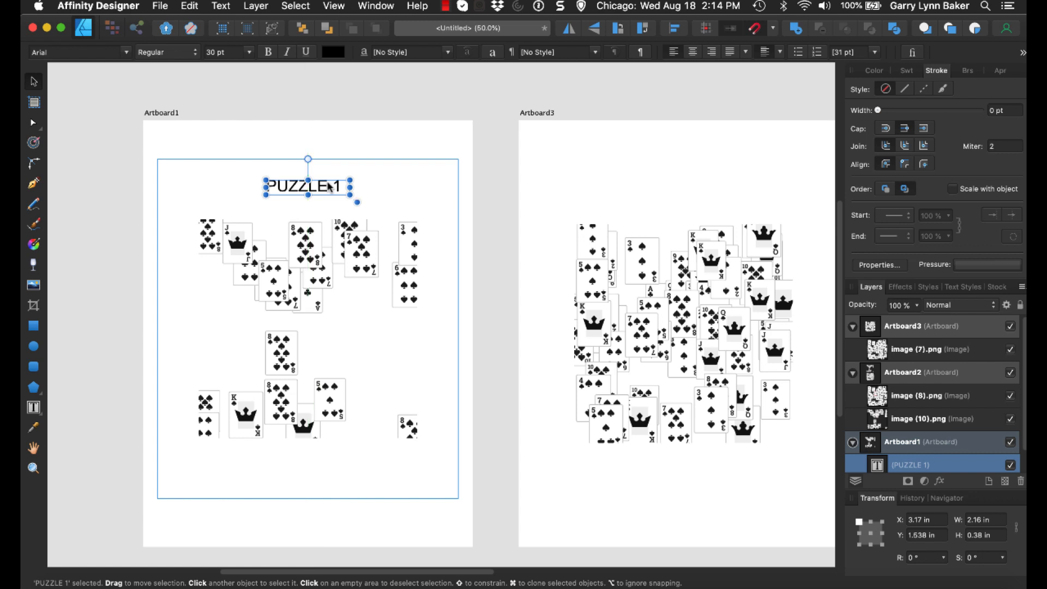
left_click(278, 147)
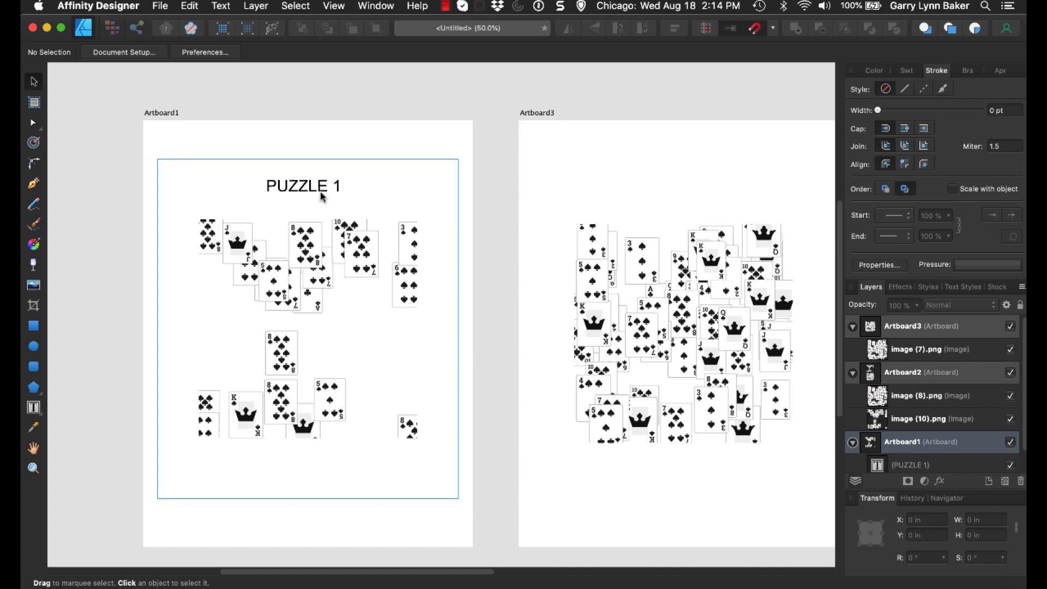
Move the Artboard1 puzzle image to about X 1.43 in, Y 2.68 in, snapping it to the page's vertical centerline.
scroll(499, 342, "right", 10)
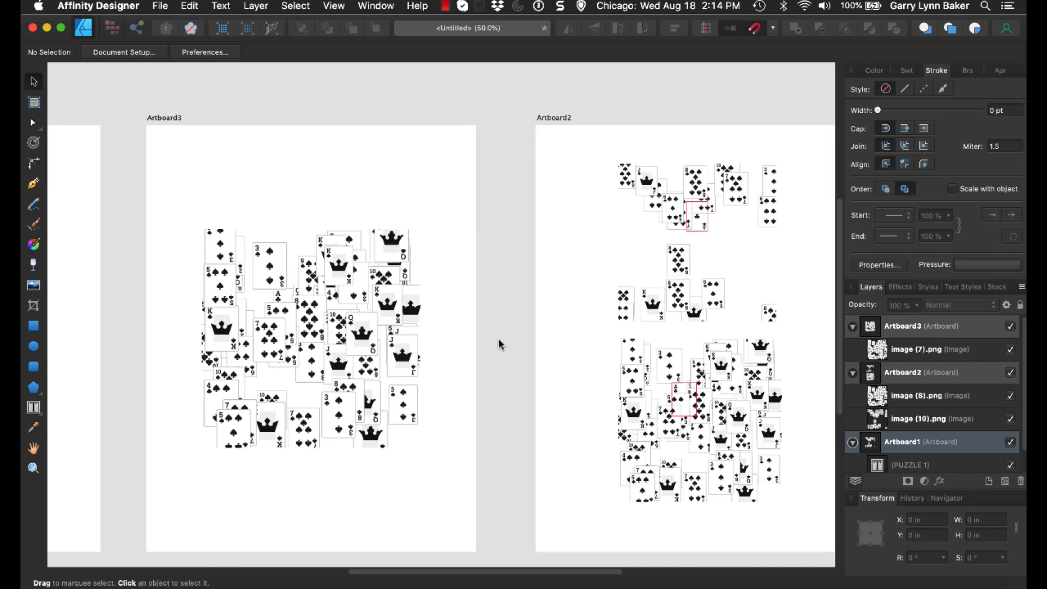
scroll(499, 342, "left", 10)
scroll(512, 227, "down", 1)
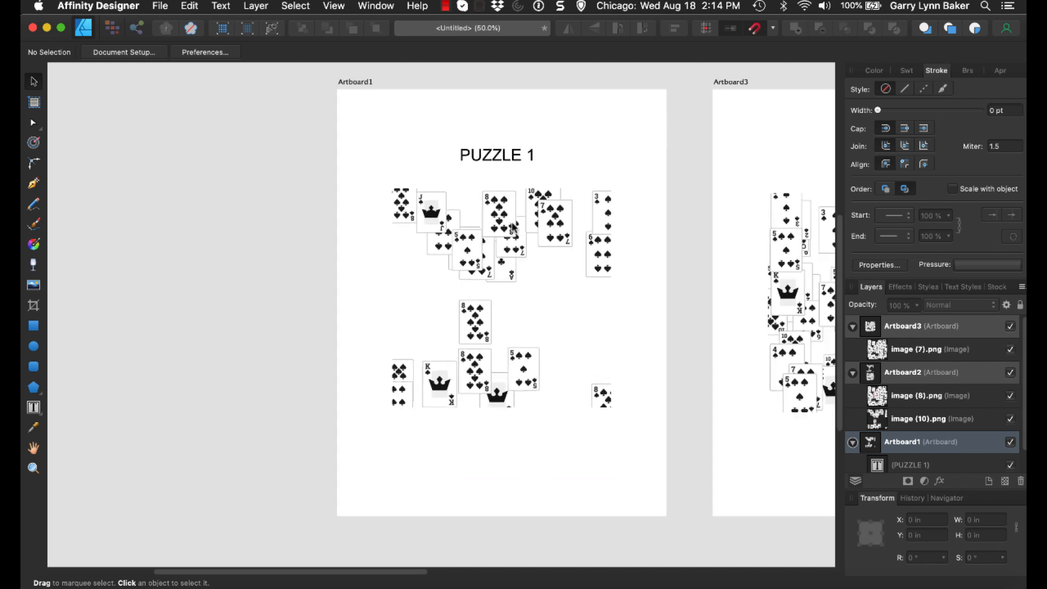
scroll(512, 226, "right", 2)
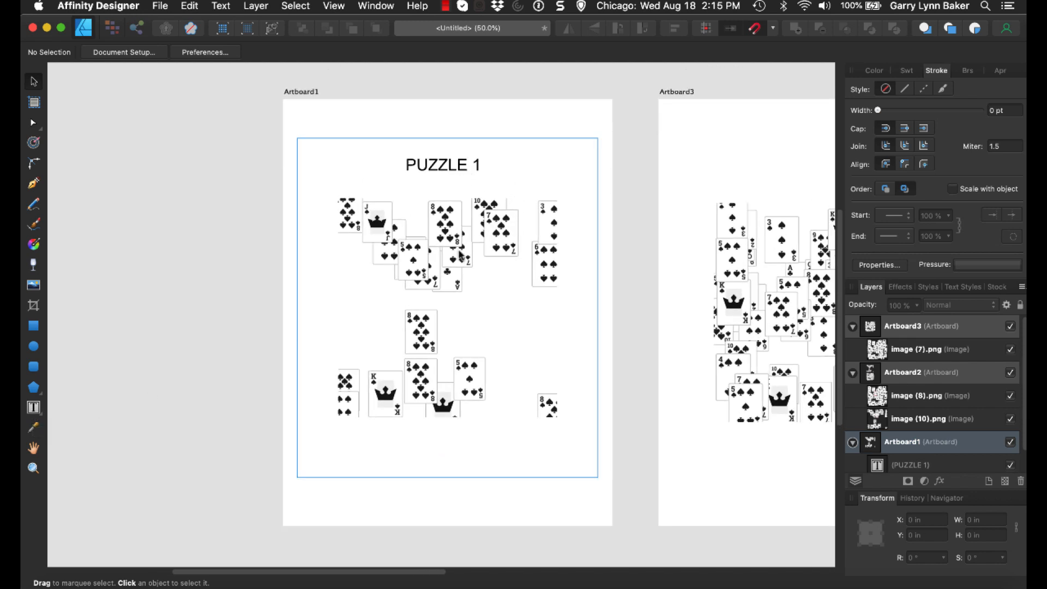
mouse_move(459, 255)
left_mouse_down()
mouse_move(425, 256)
mouse_move(460, 258)
left_mouse_up()
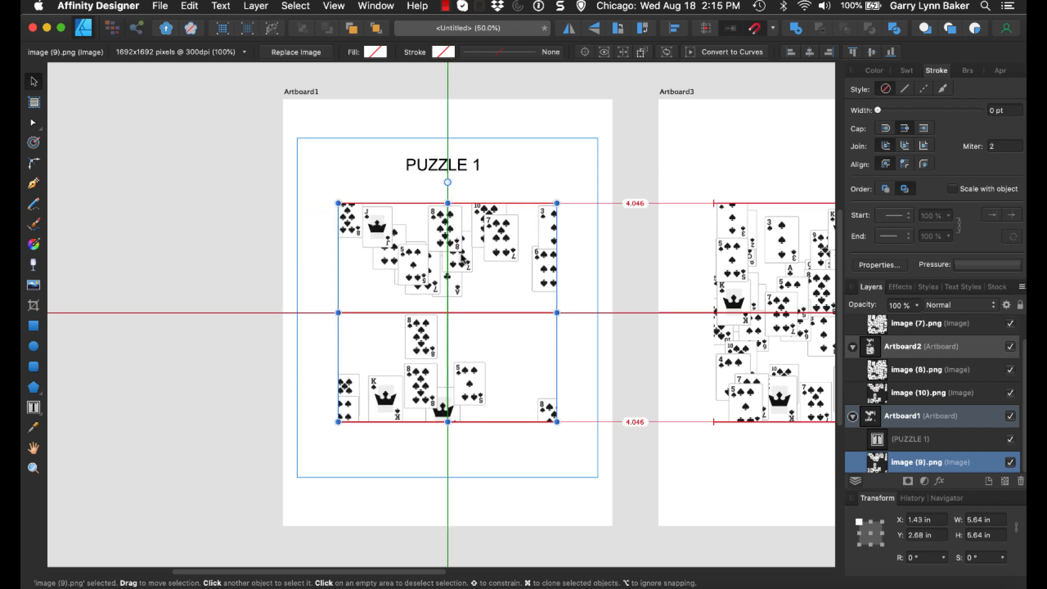
left_click_drag(457, 257, 459, 258)
left_click_drag(460, 259, 459, 259)
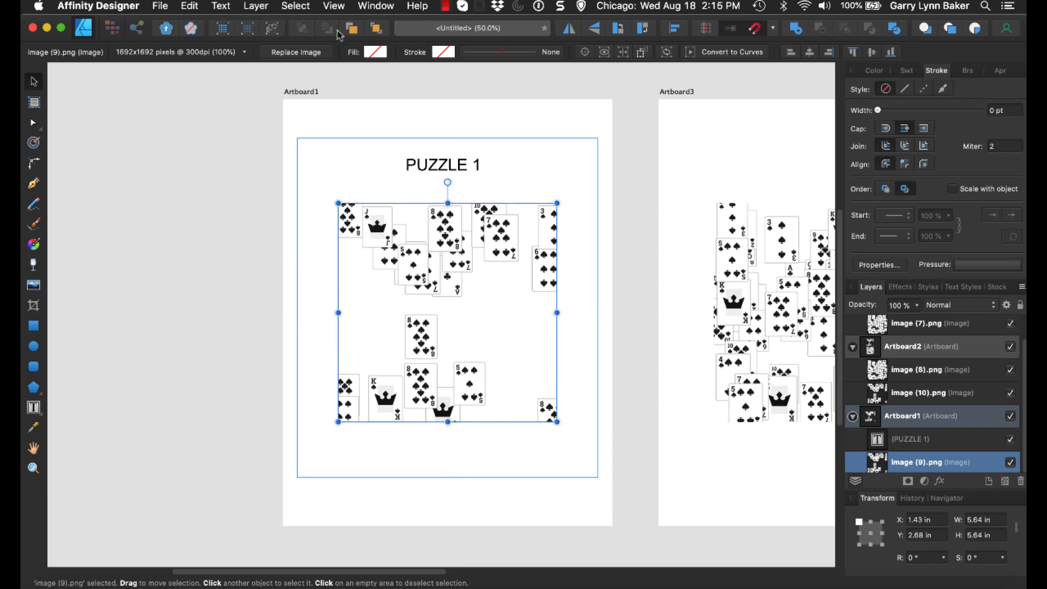
Disable snapping and move the Artboard1 puzzle image freely to about X 1.38 in, Y 2.45 in.
left_click(332, 8)
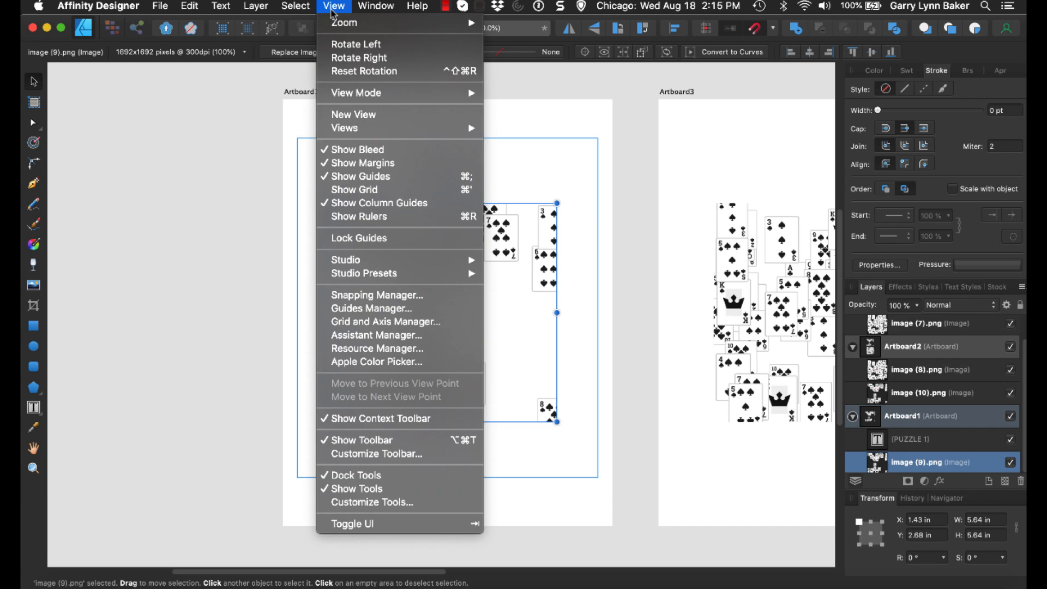
left_click(376, 296)
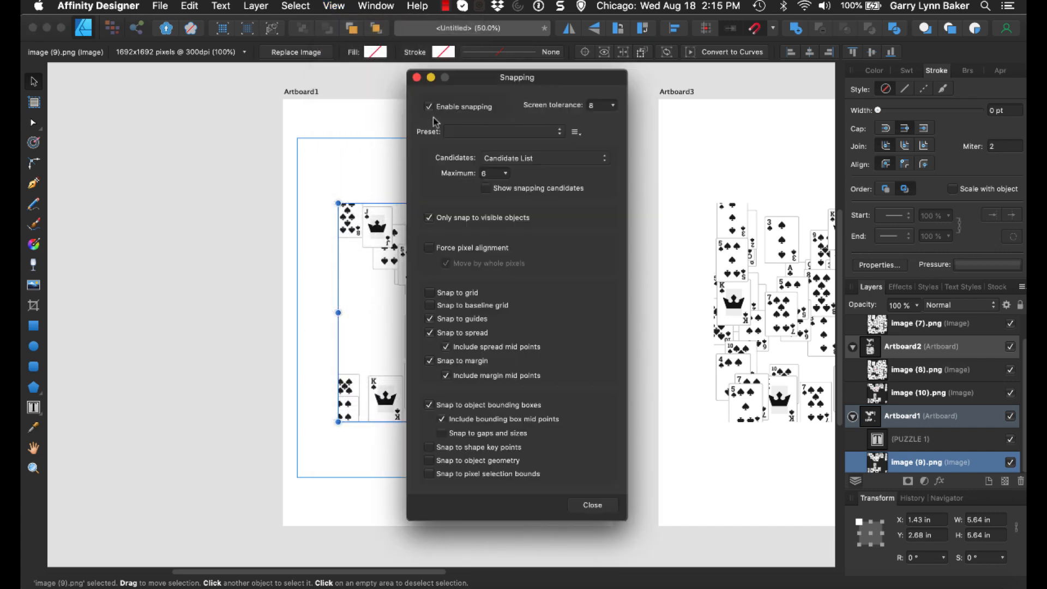
left_click(430, 107)
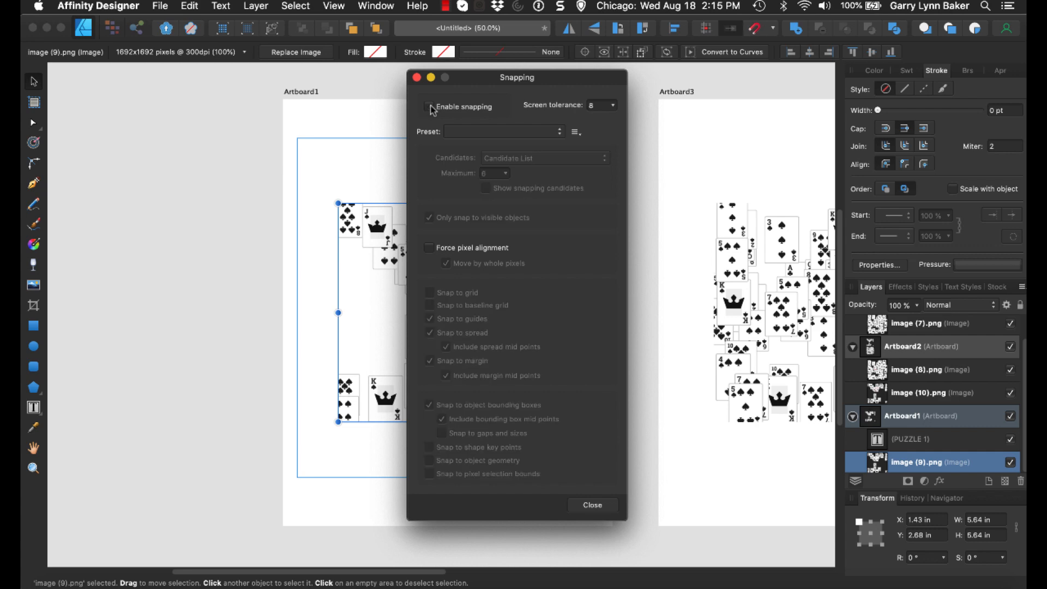
left_click(593, 505)
mouse_move(479, 327)
left_mouse_down()
mouse_move(402, 274)
mouse_move(556, 266)
mouse_move(448, 306)
mouse_move(485, 329)
mouse_move(463, 325)
mouse_move(487, 318)
mouse_move(475, 318)
left_mouse_up()
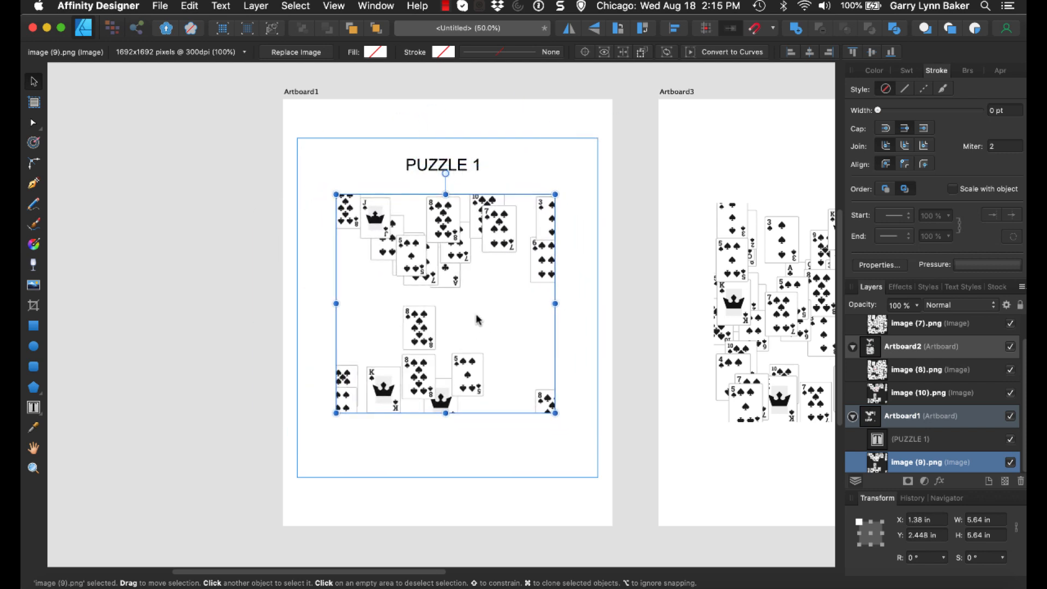
Enable snapping and snap the Artboard1 puzzle image to the page's vertical centerline at about X 1.43 in, Y 2.56 in.
left_click(331, 7)
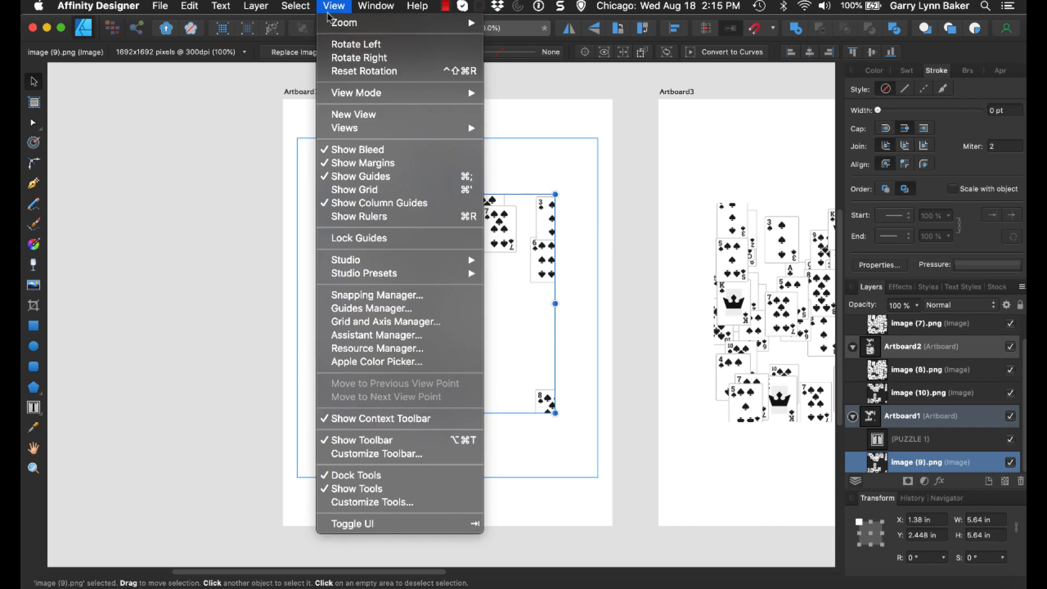
left_click(377, 295)
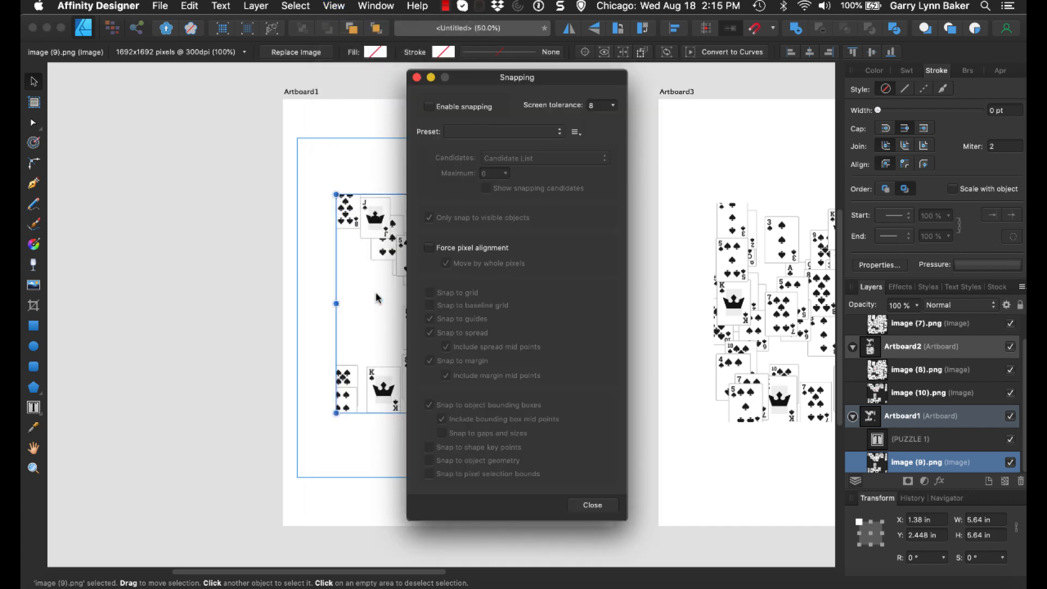
left_click(429, 107)
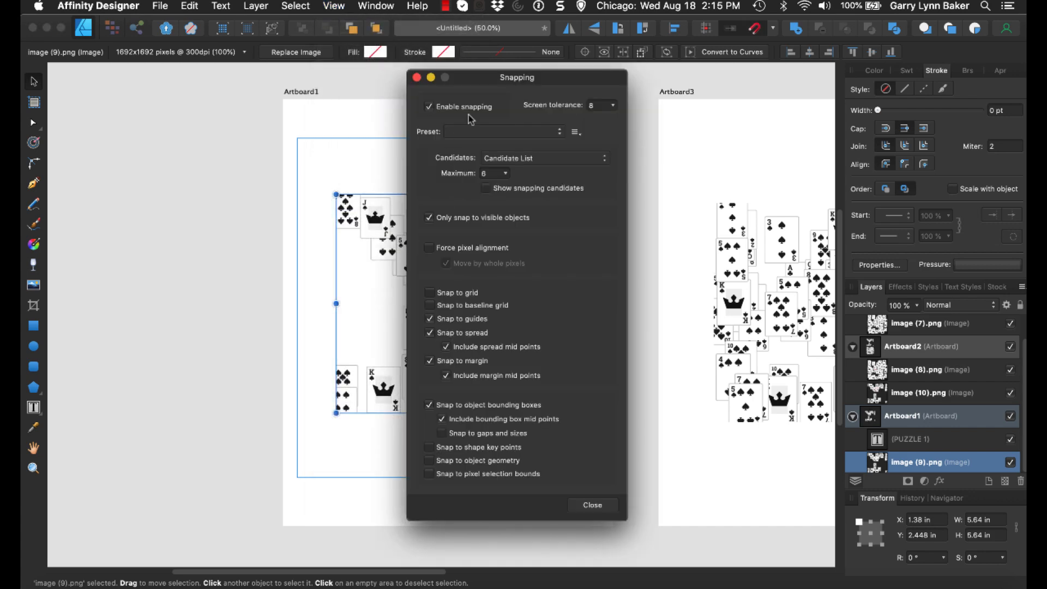
left_click(593, 505)
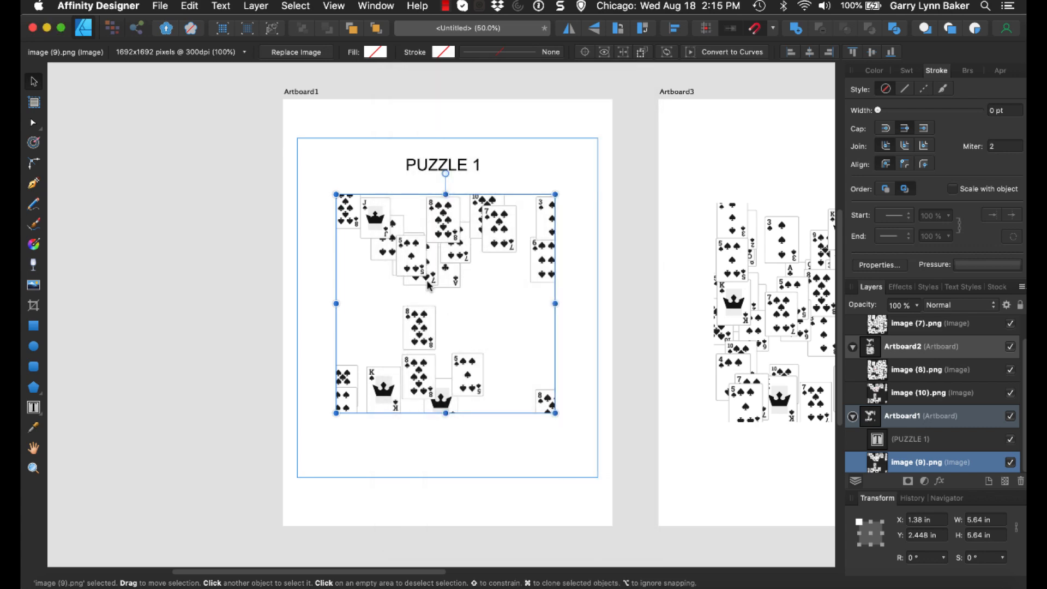
mouse_move(424, 282)
left_mouse_down()
mouse_move(438, 304)
mouse_move(426, 311)
mouse_move(429, 284)
left_mouse_up()
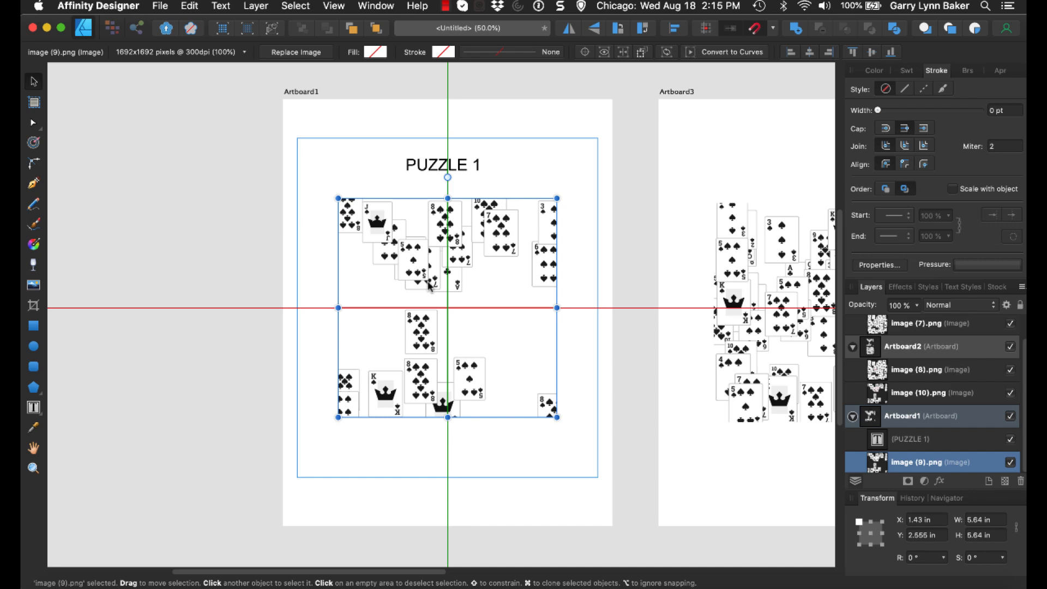
Review the snapping options, search the help for "snapping", and open the Snapping topic.
left_click(334, 6)
left_click(388, 295)
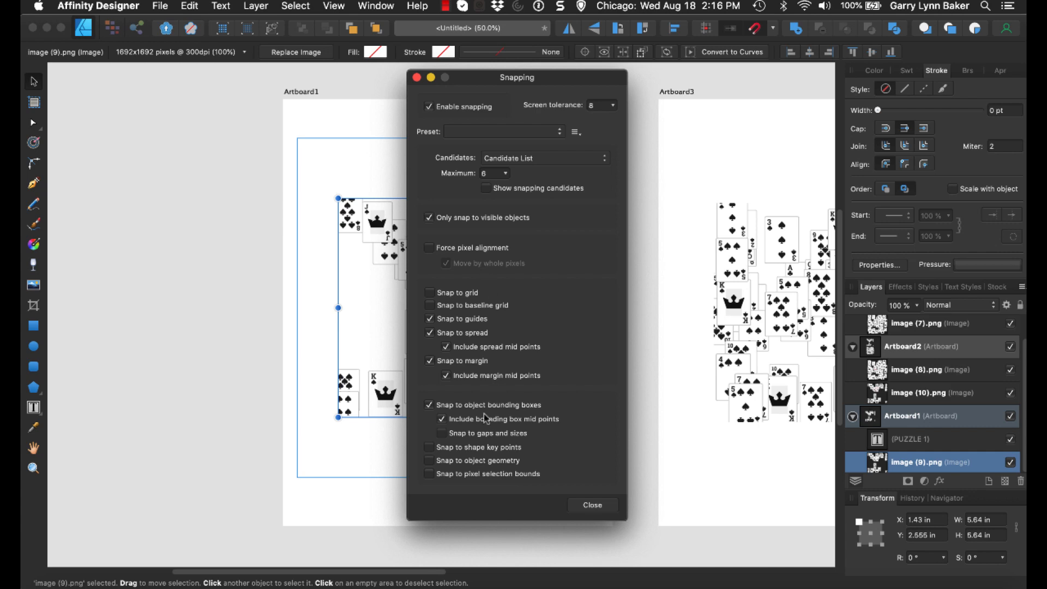
left_click(598, 506)
left_click(421, 7)
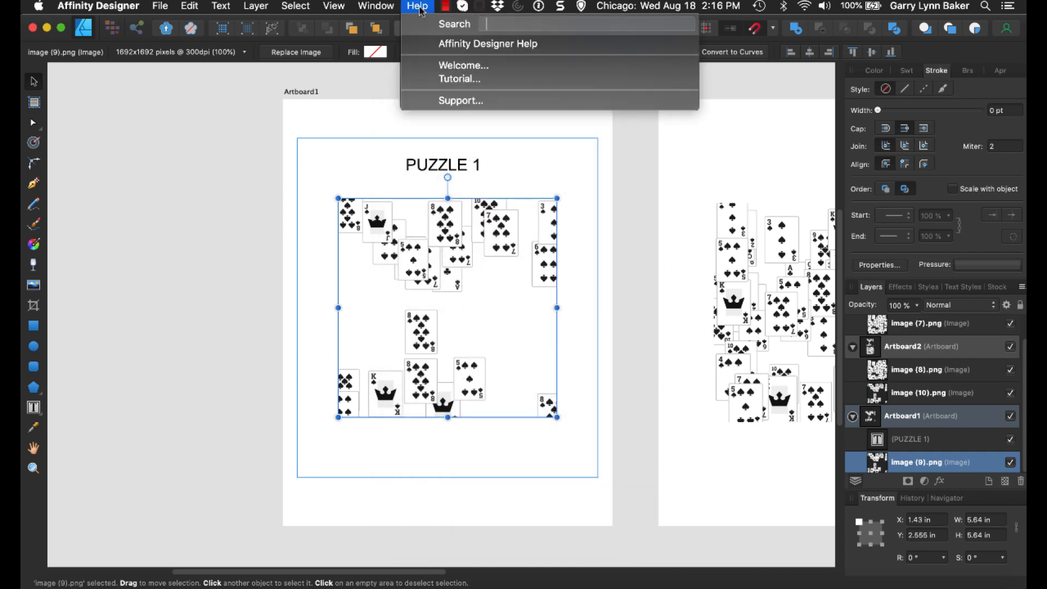
type("snapping")
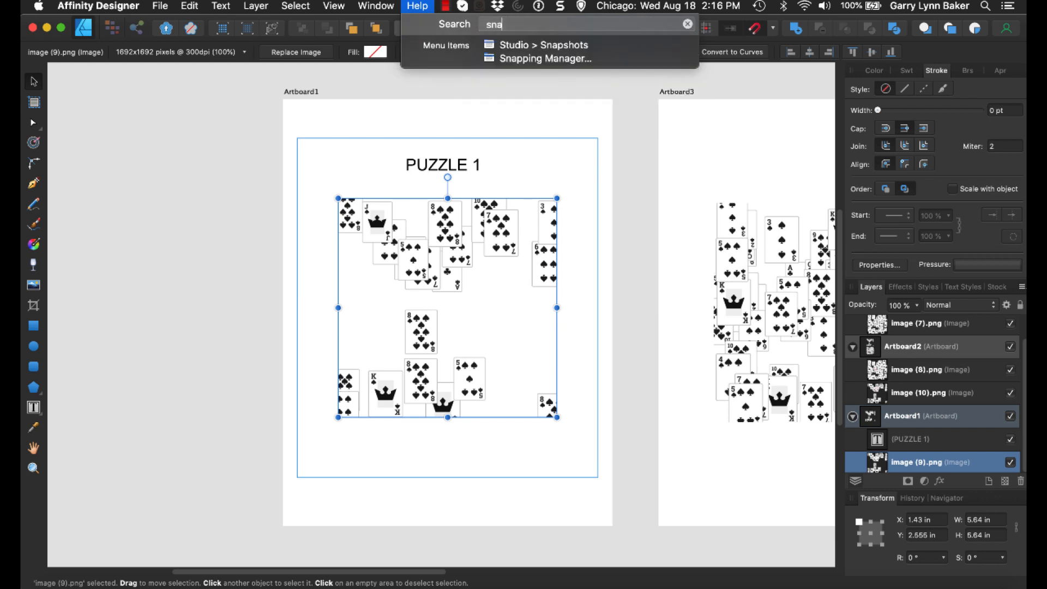
mouse_move(516, 48)
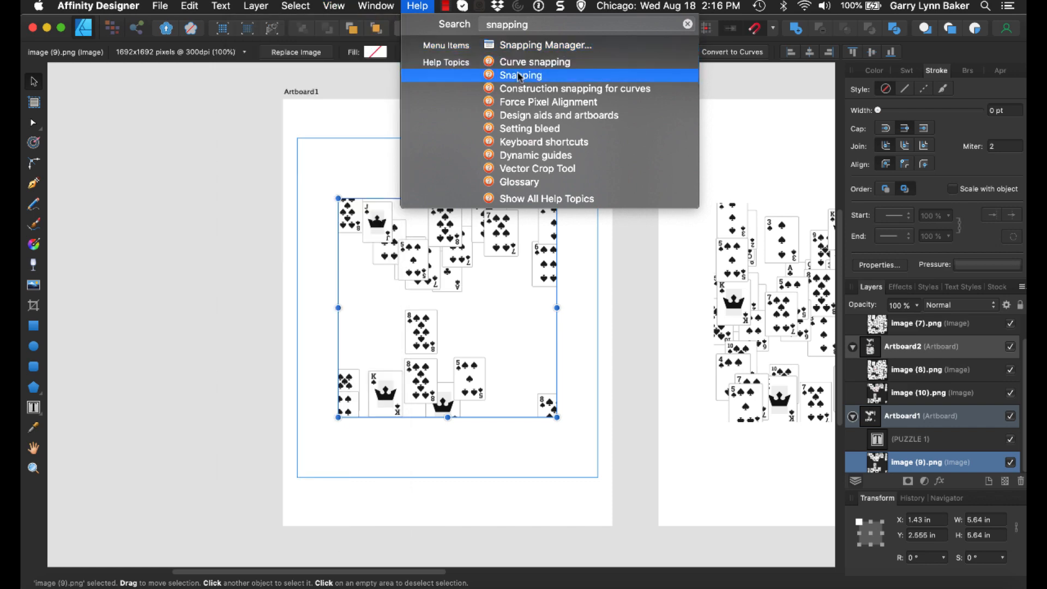
left_click(519, 75)
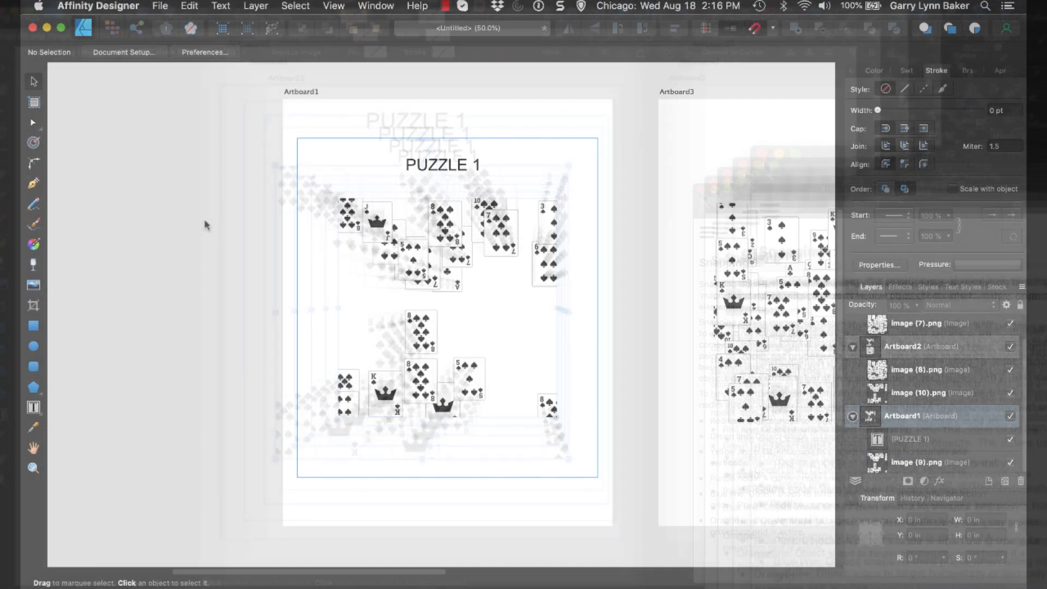
key("super+minus")
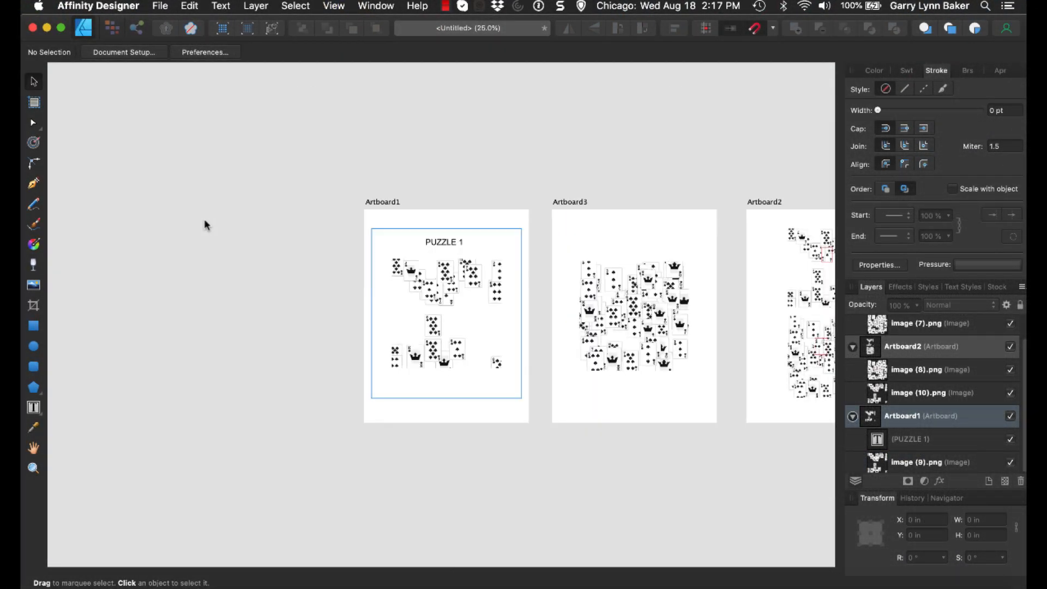
scroll(309, 410, "right", 5)
scroll(309, 410, "down", 2)
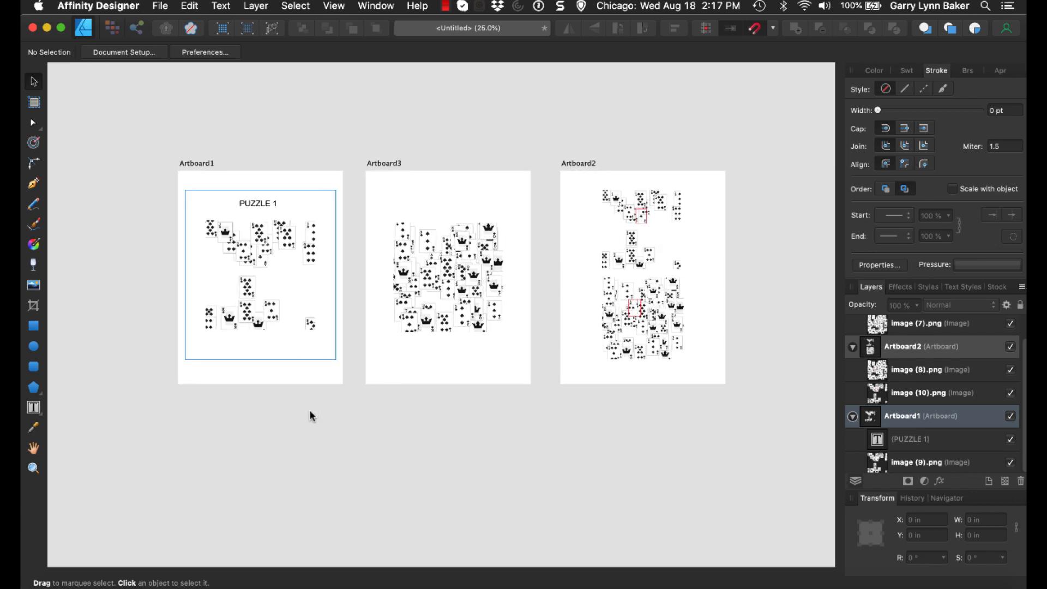